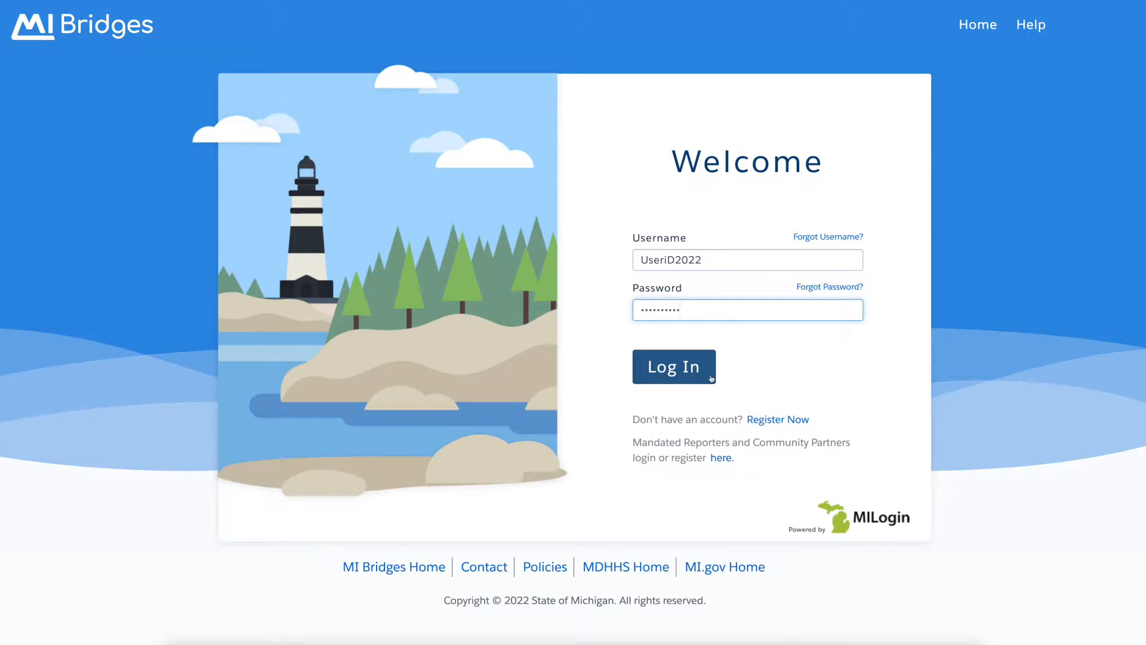
Log in, decline saving the password, and confirm the suggested home address.
left_click(711, 378)
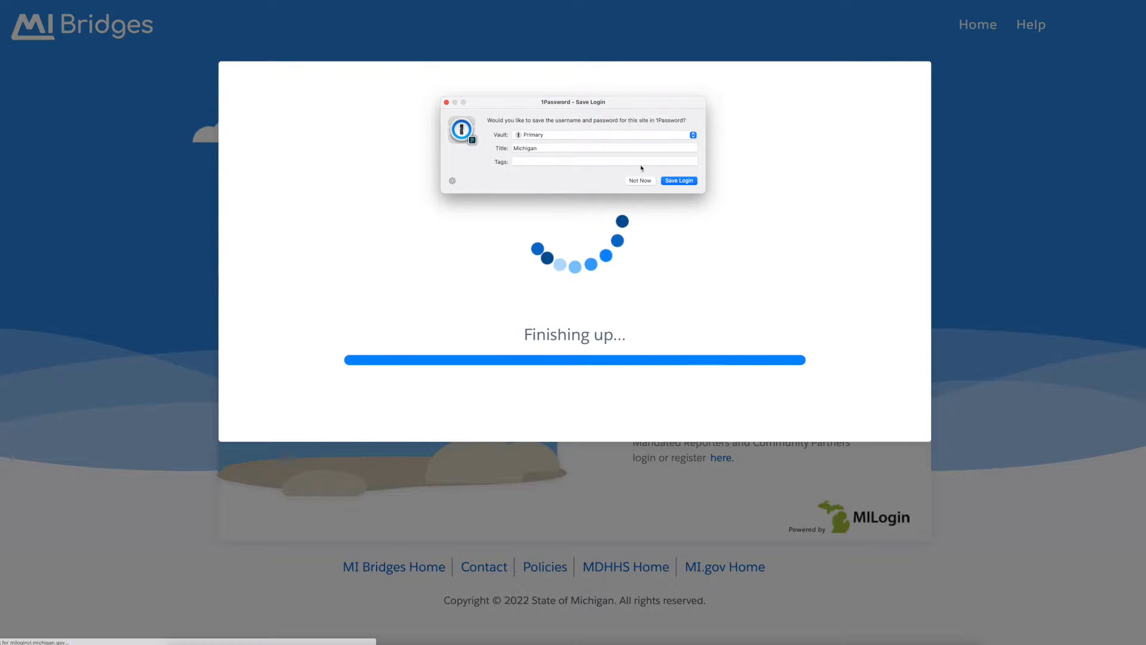
left_click(638, 181)
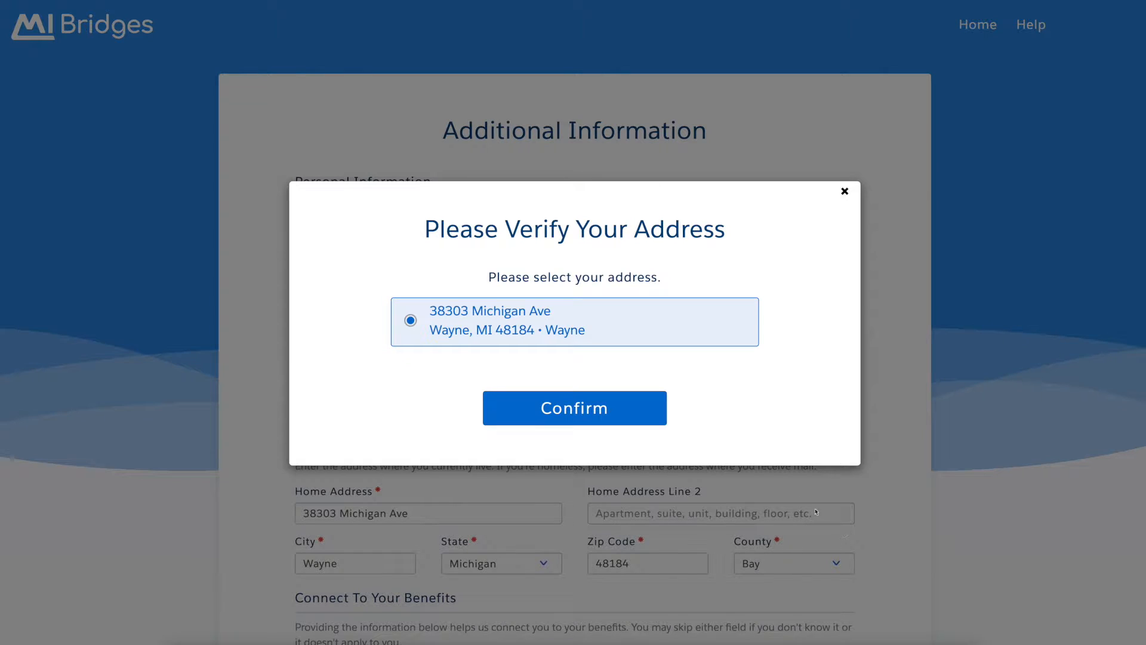
left_click(656, 420)
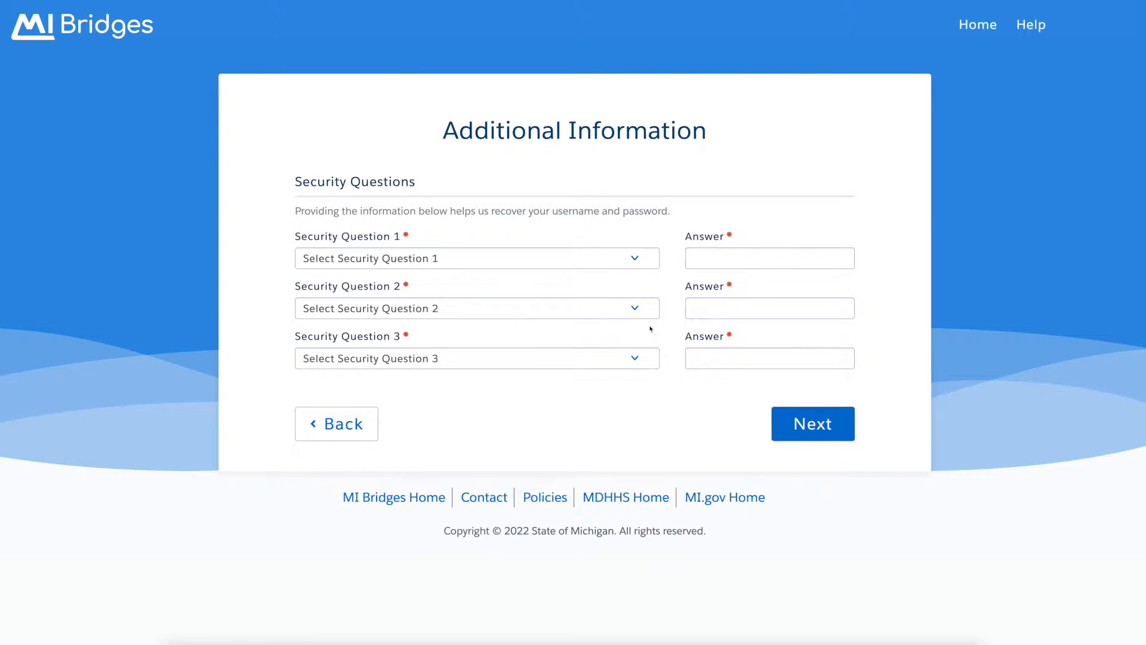
Choose the birth city and first car make security questions and enter an answer for each.
left_click(640, 262)
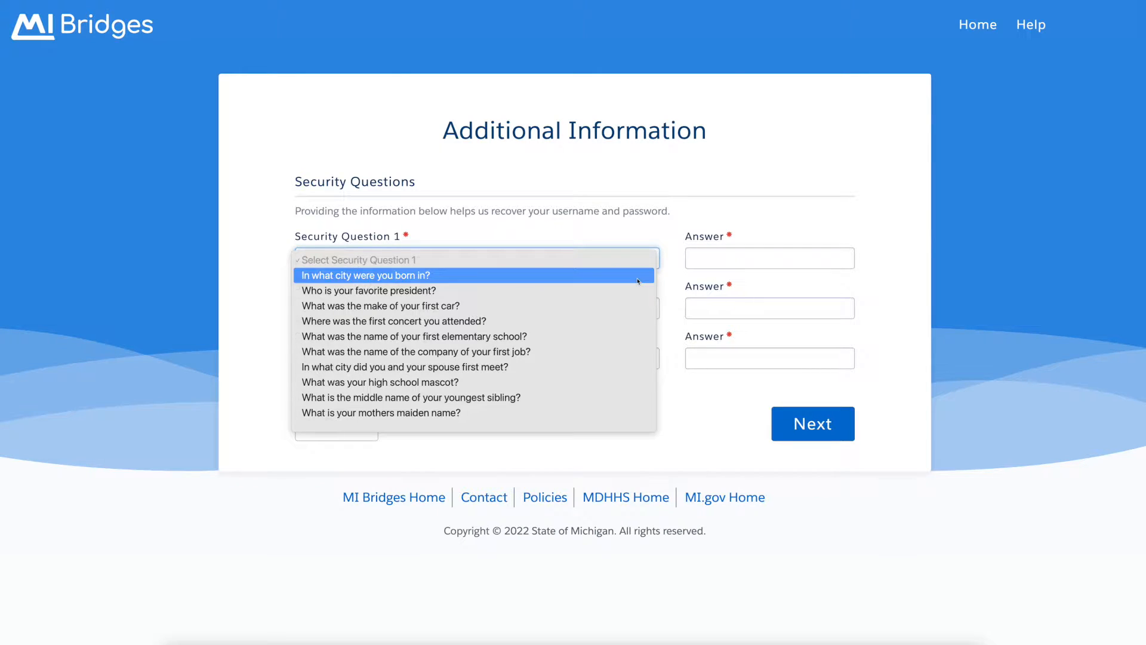
left_click(638, 281)
left_click(710, 262)
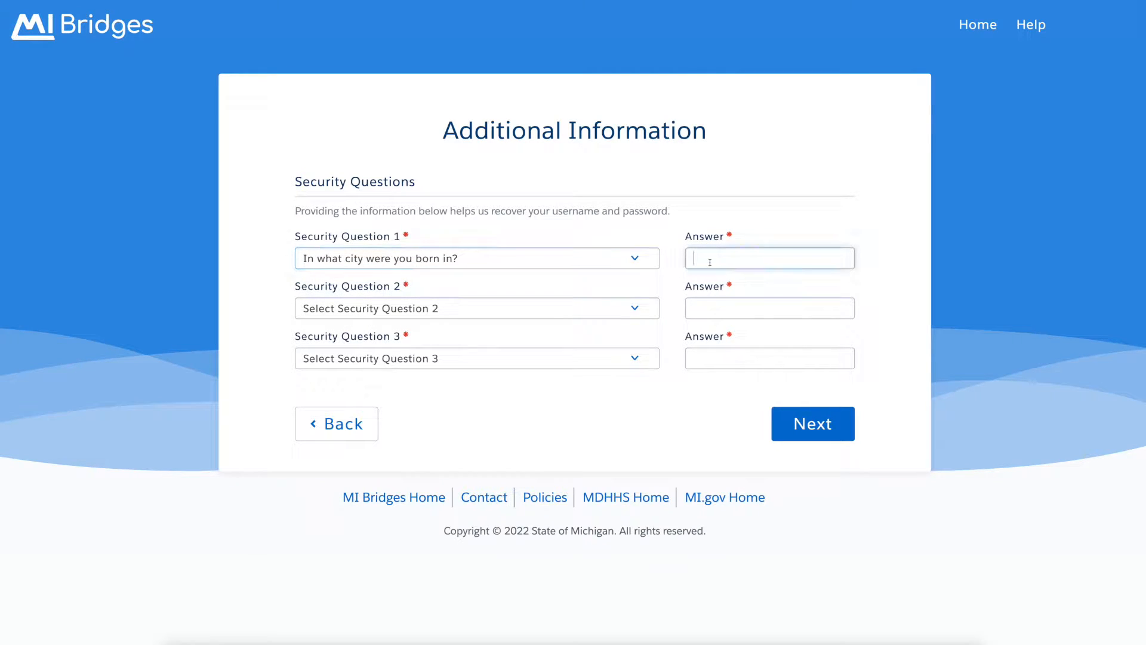
type("MIBridges")
left_click(637, 309)
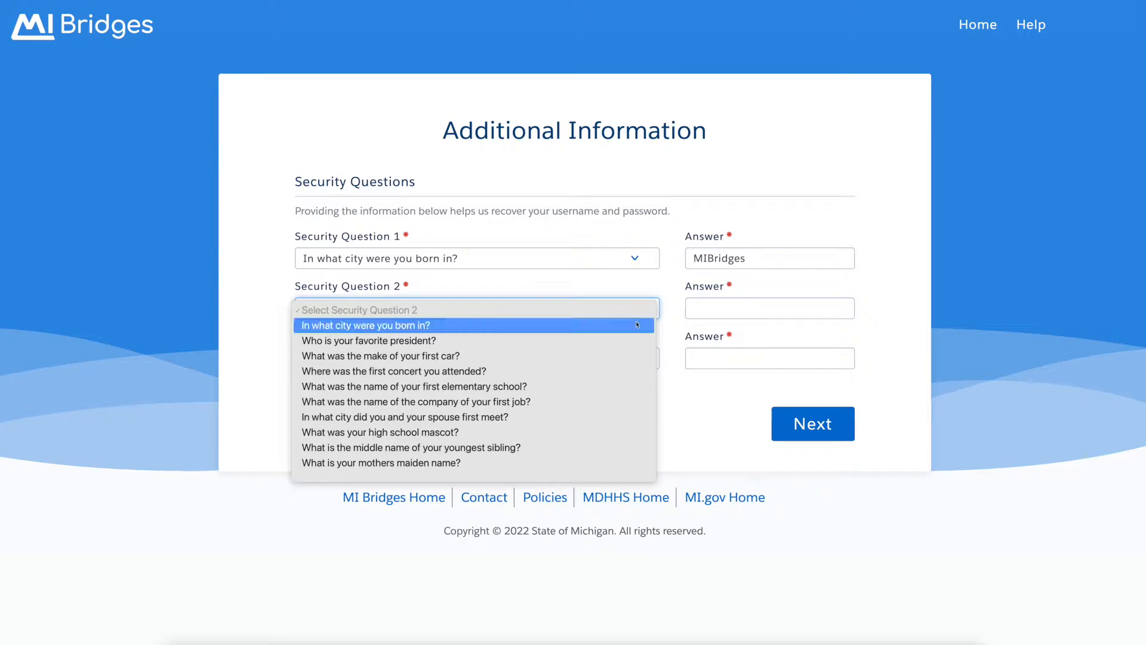
left_click(634, 357)
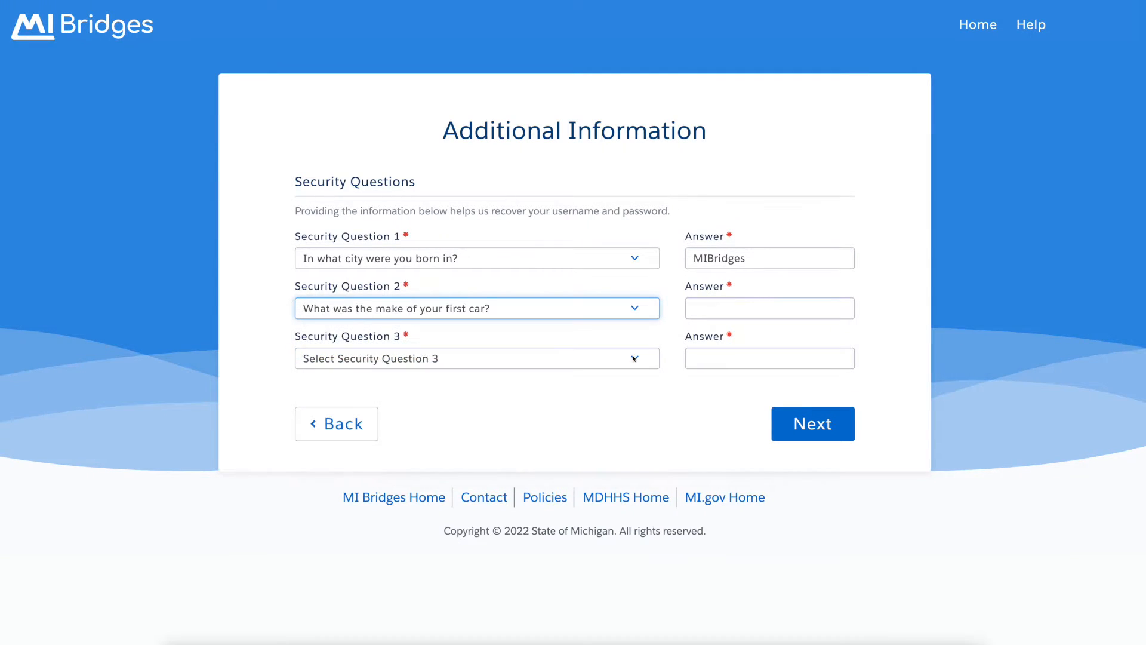
left_click(717, 308)
type("Generic")
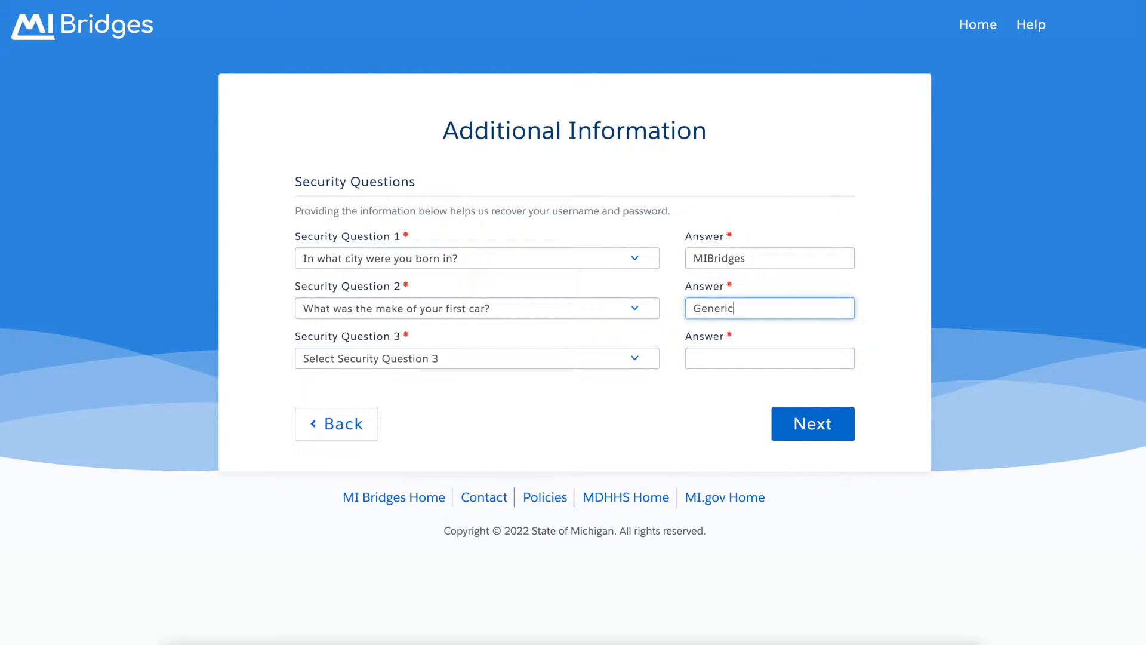
Choose the first job company question as the third, enter its answer, and submit all three.
left_click(647, 358)
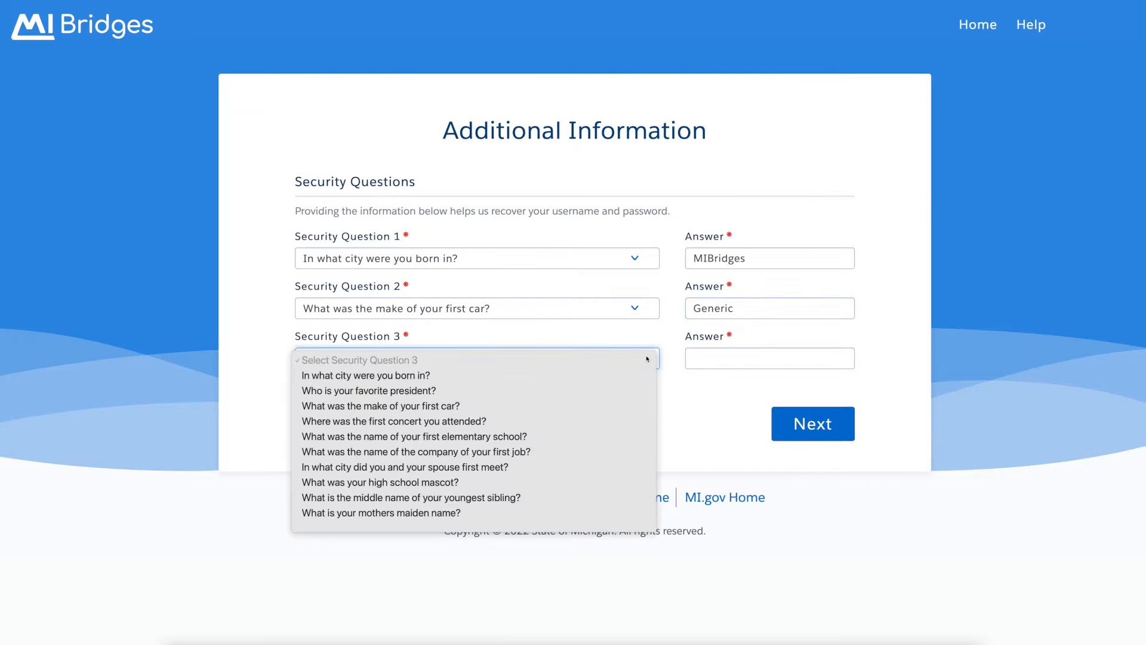
left_click(640, 454)
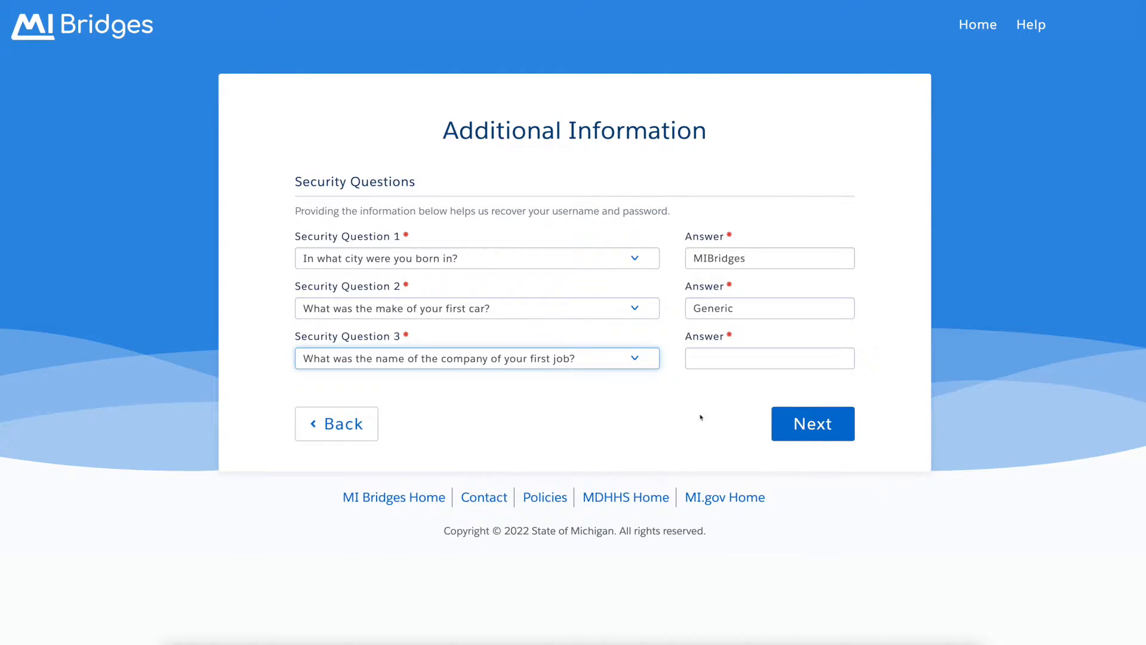
left_click(777, 360)
type("Company")
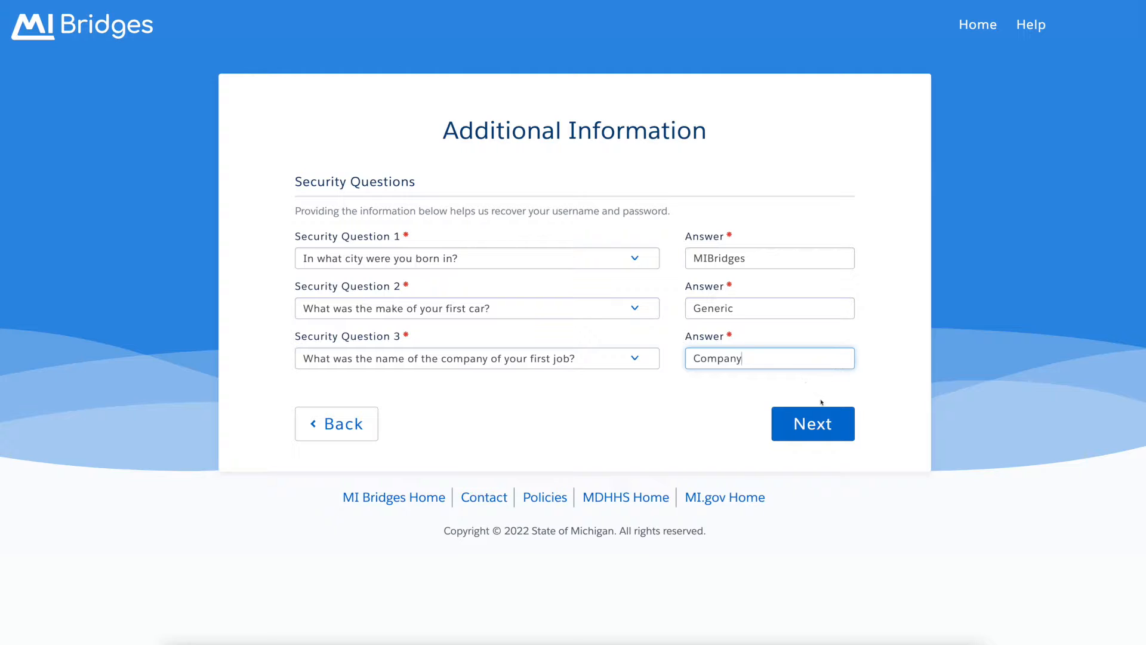
left_click(846, 438)
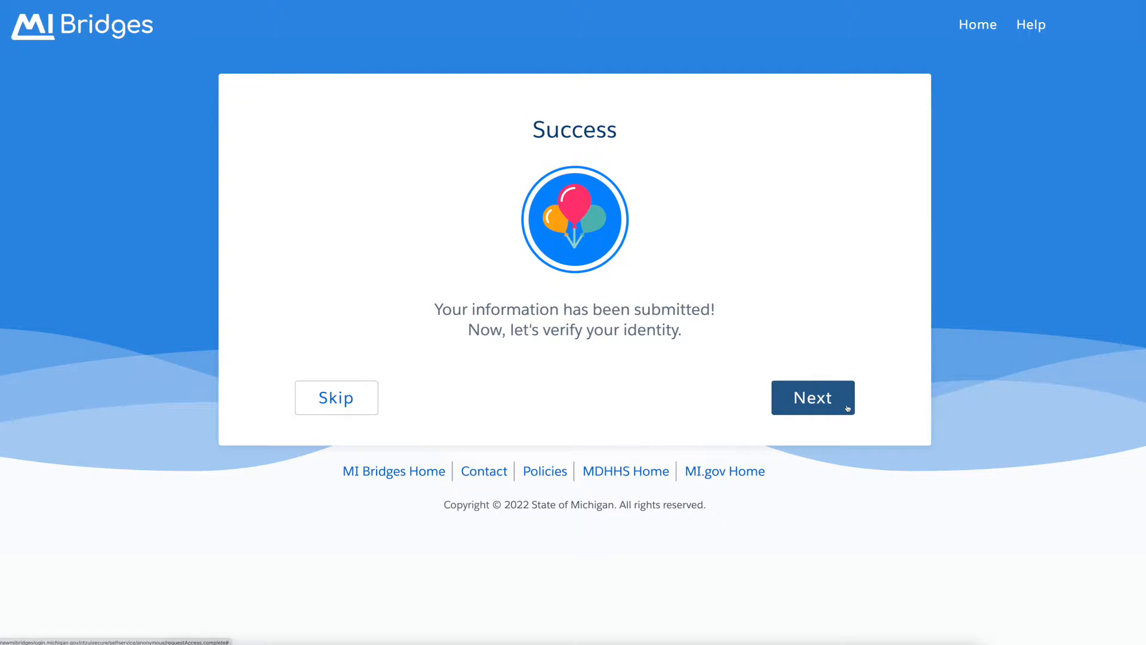
Postpone the mobile phone profile setup and skip identity verification, confirming the skip.
left_click(848, 408)
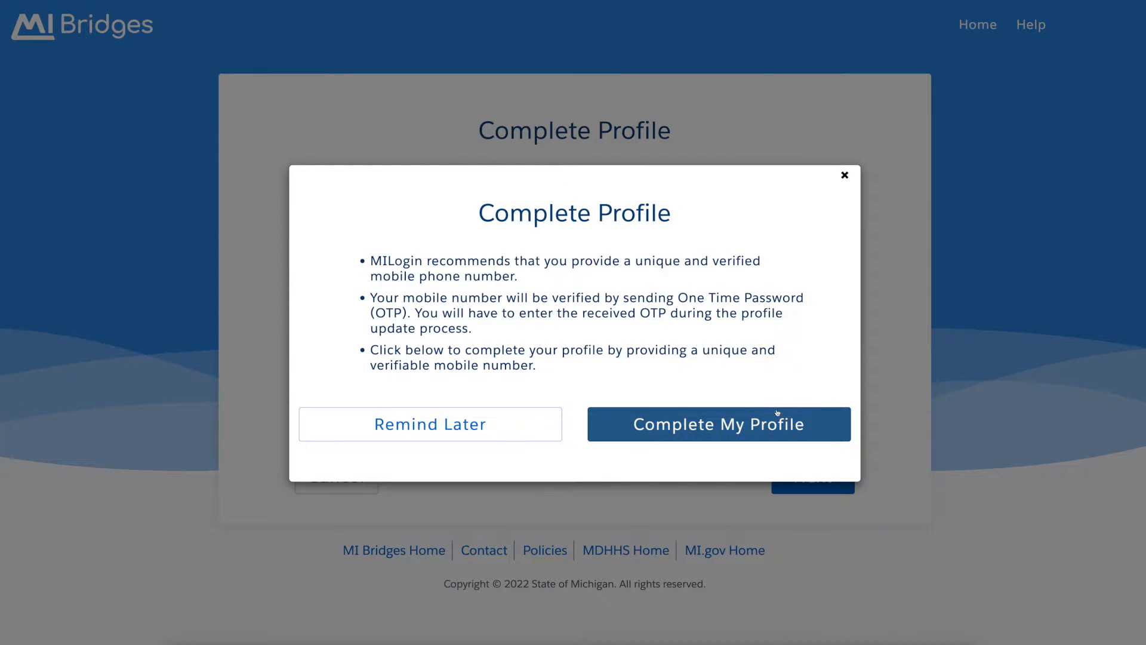
left_click(544, 433)
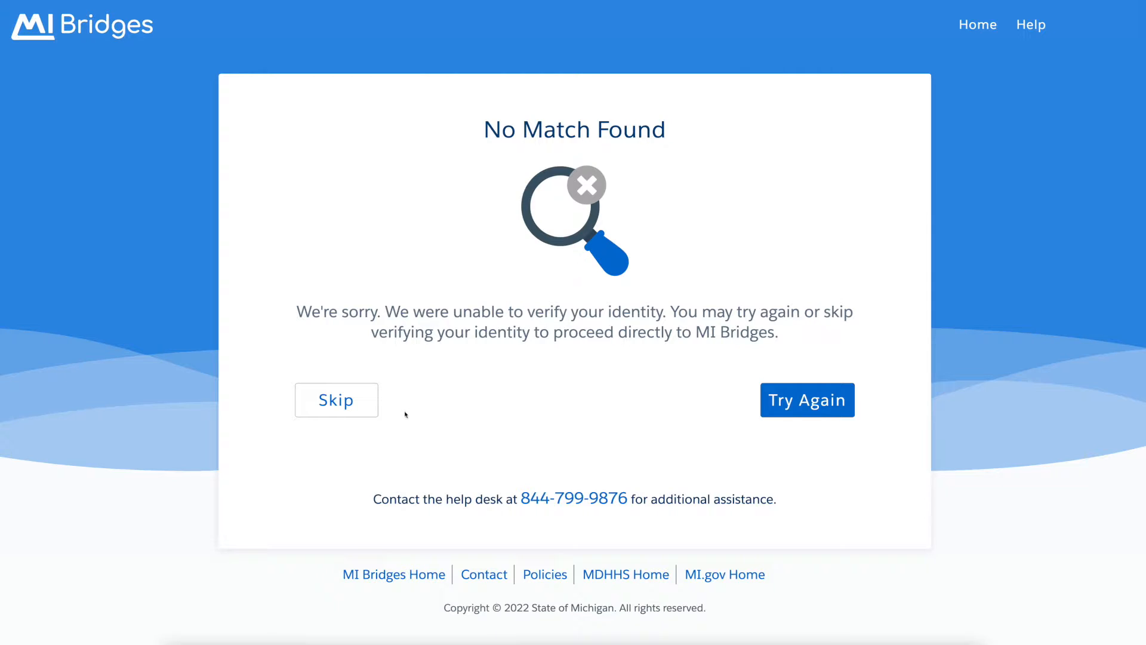
left_click(370, 411)
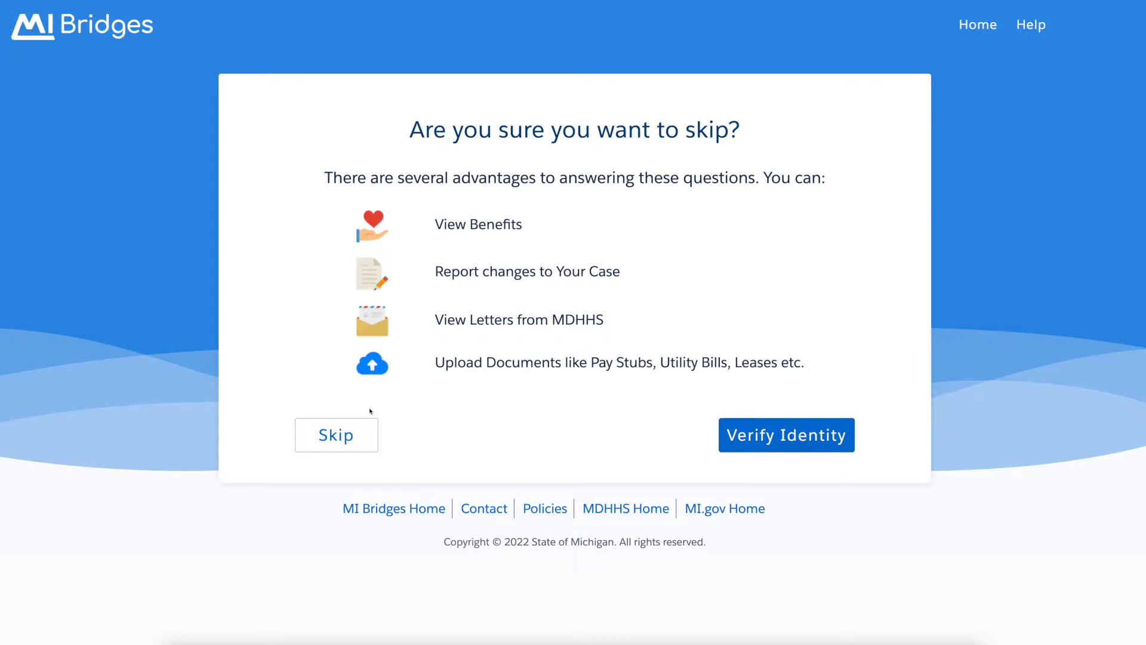
left_click(373, 445)
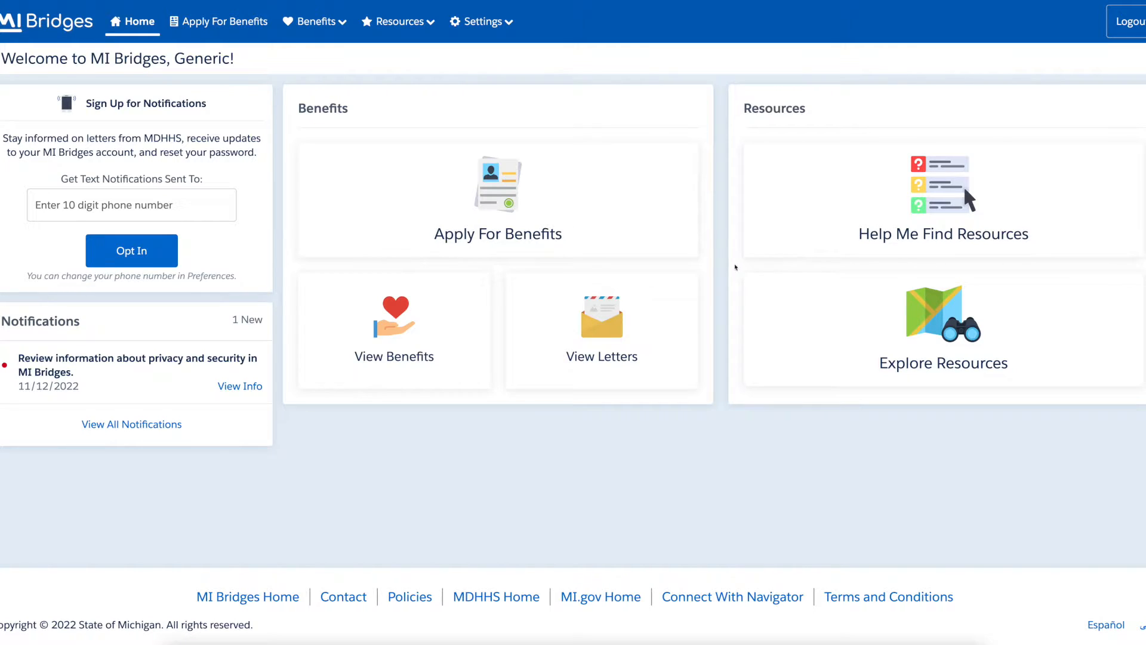
Select all six programs, Healthcare Coverage through State Emergency Relief, and start the benefits application.
left_click(684, 246)
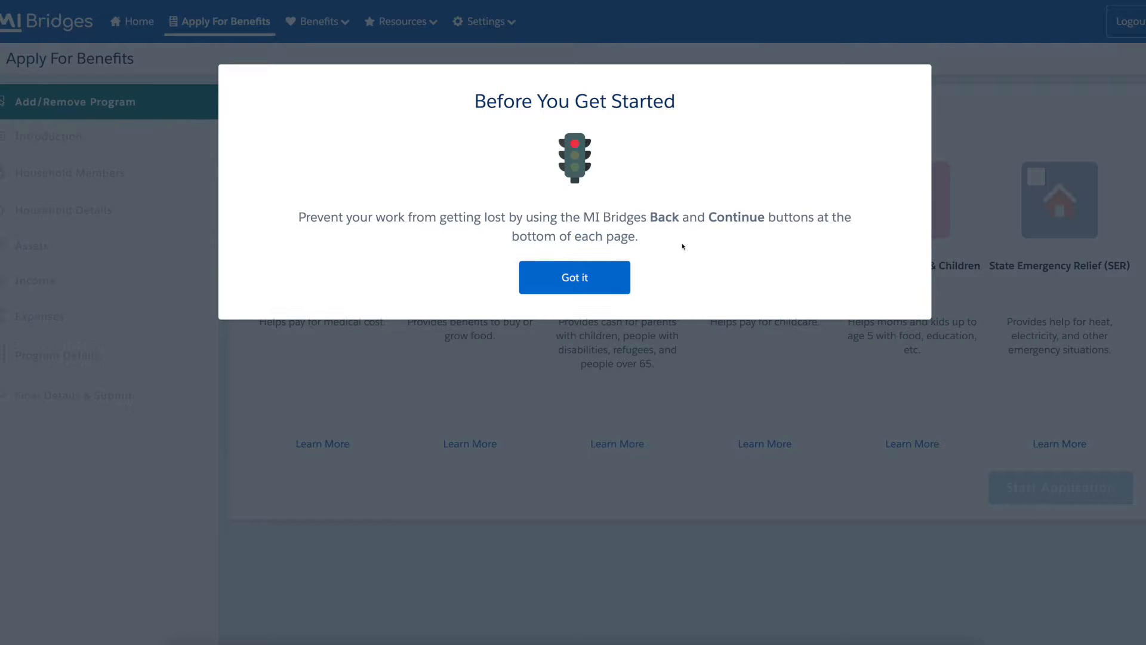
left_click(617, 282)
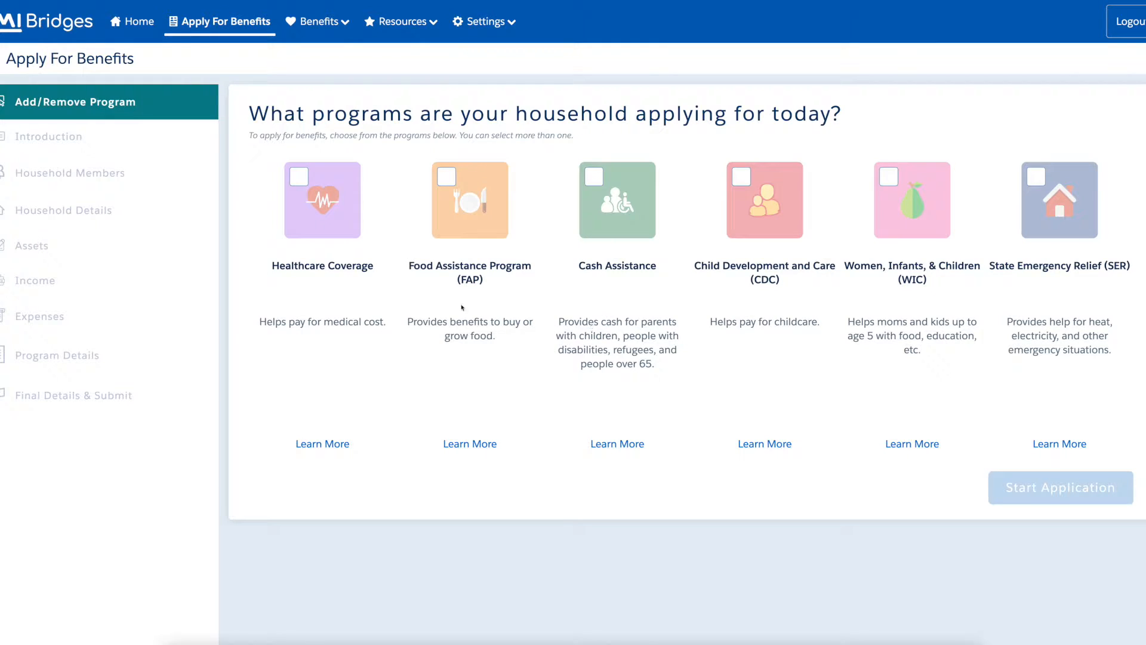
left_click(299, 177)
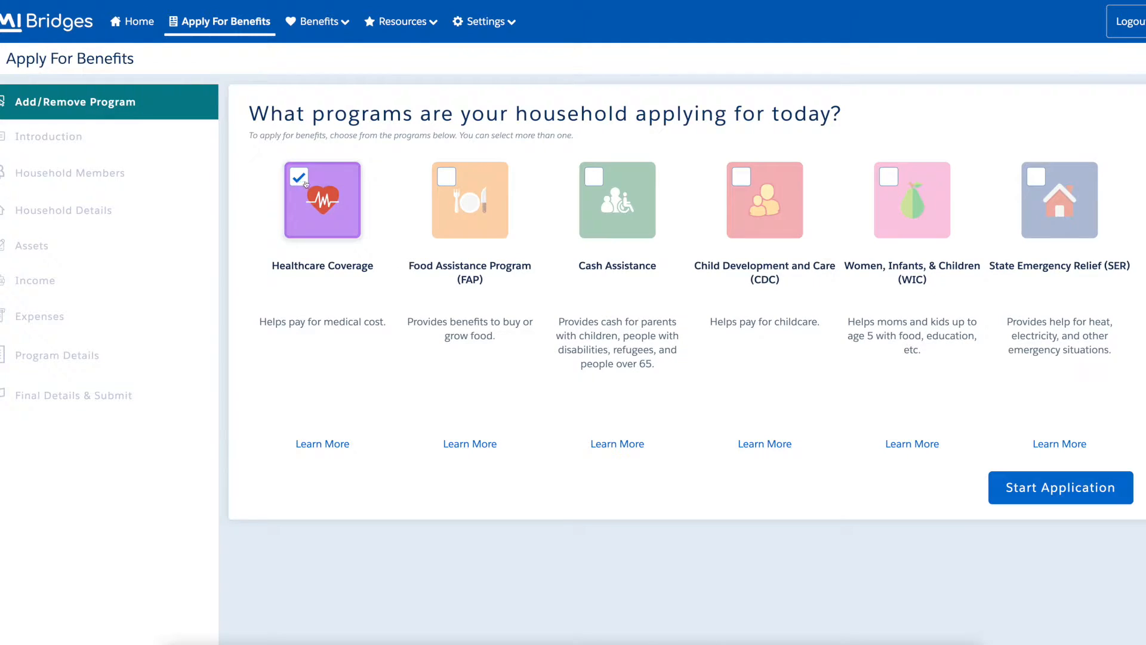
left_click(447, 178)
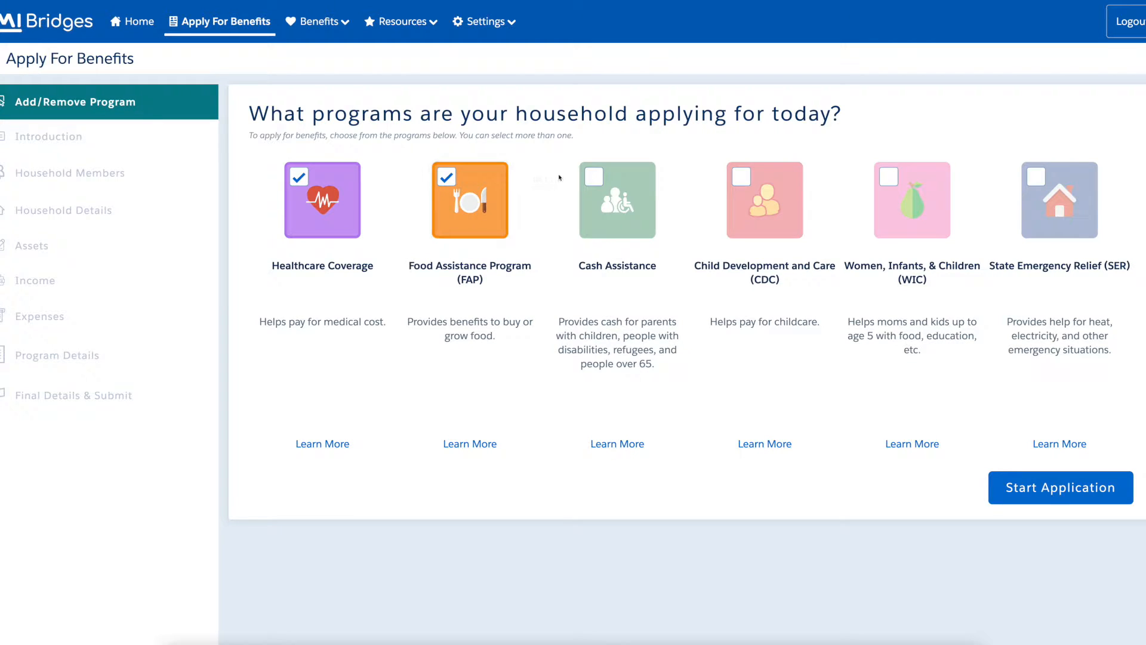
left_click(598, 182)
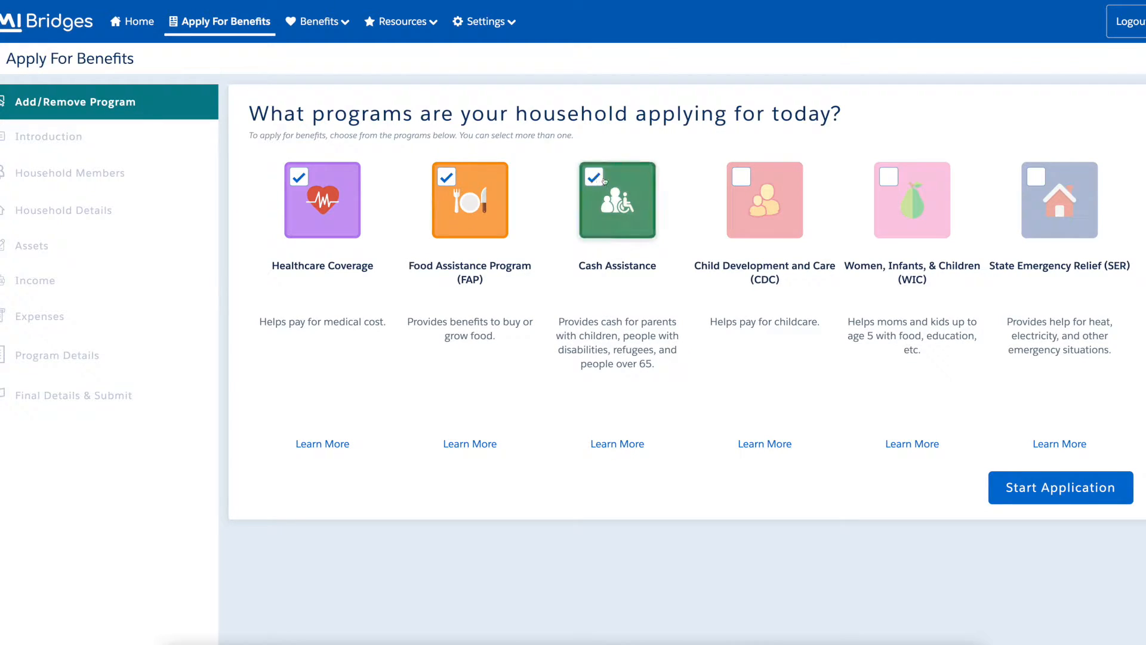
left_click(745, 181)
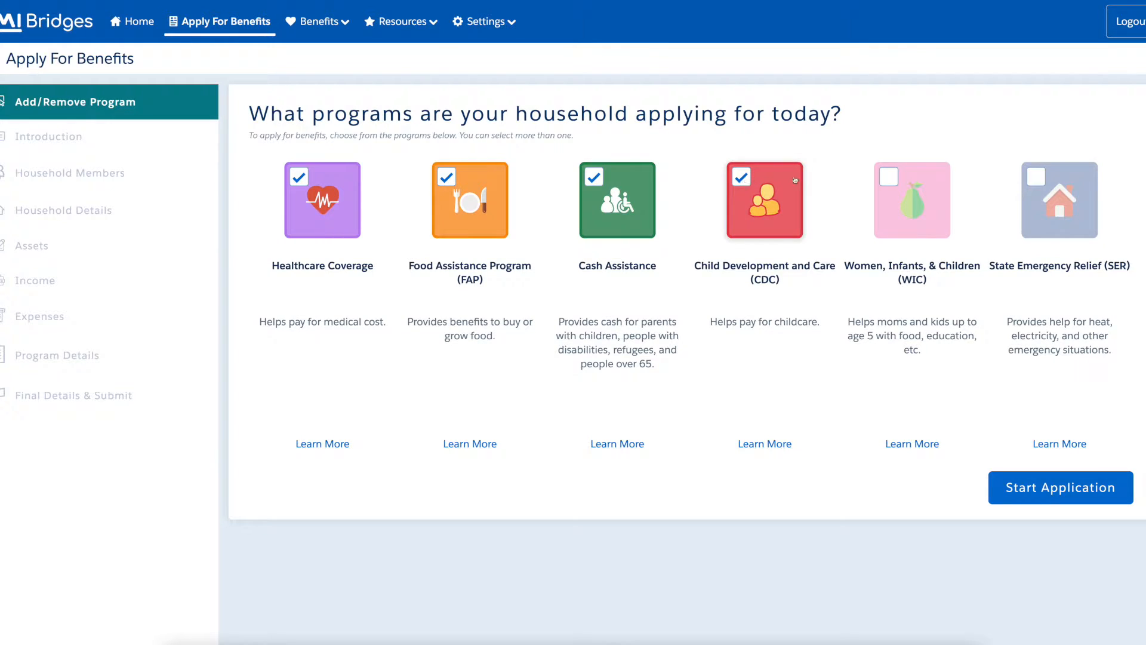
left_click(893, 181)
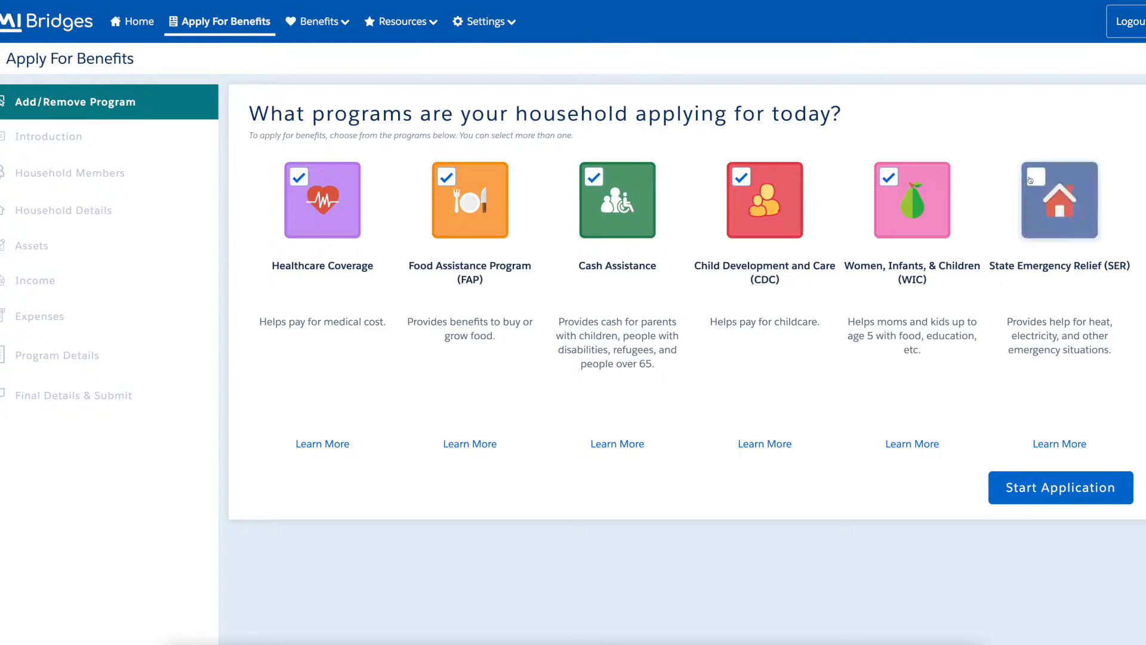
left_click(1041, 180)
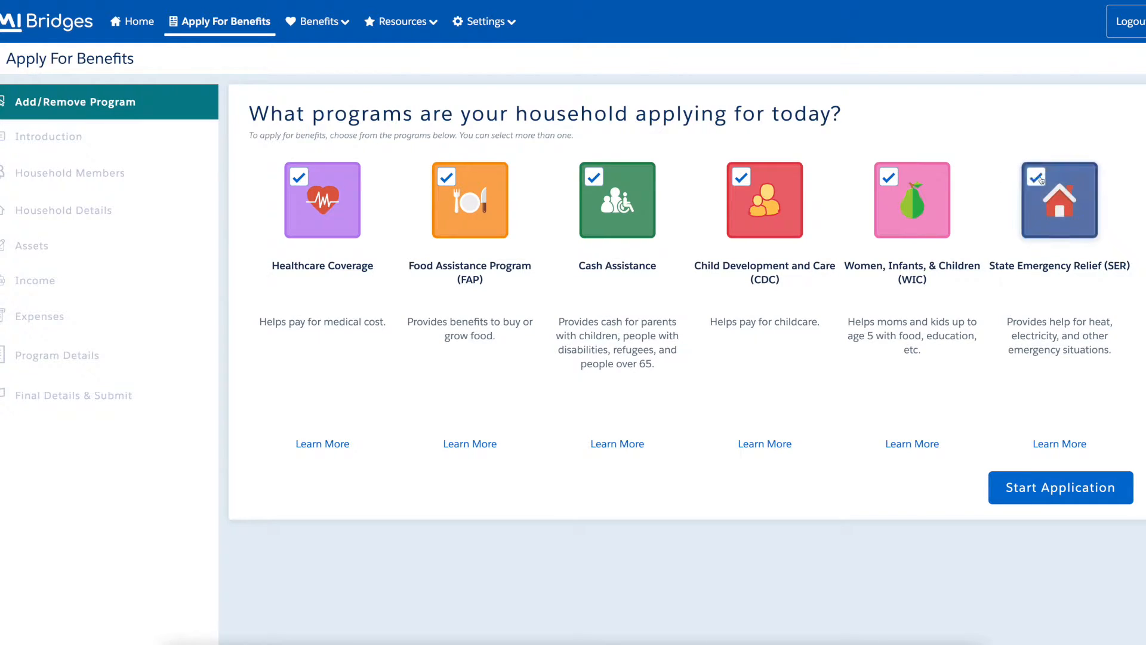
left_click(1127, 498)
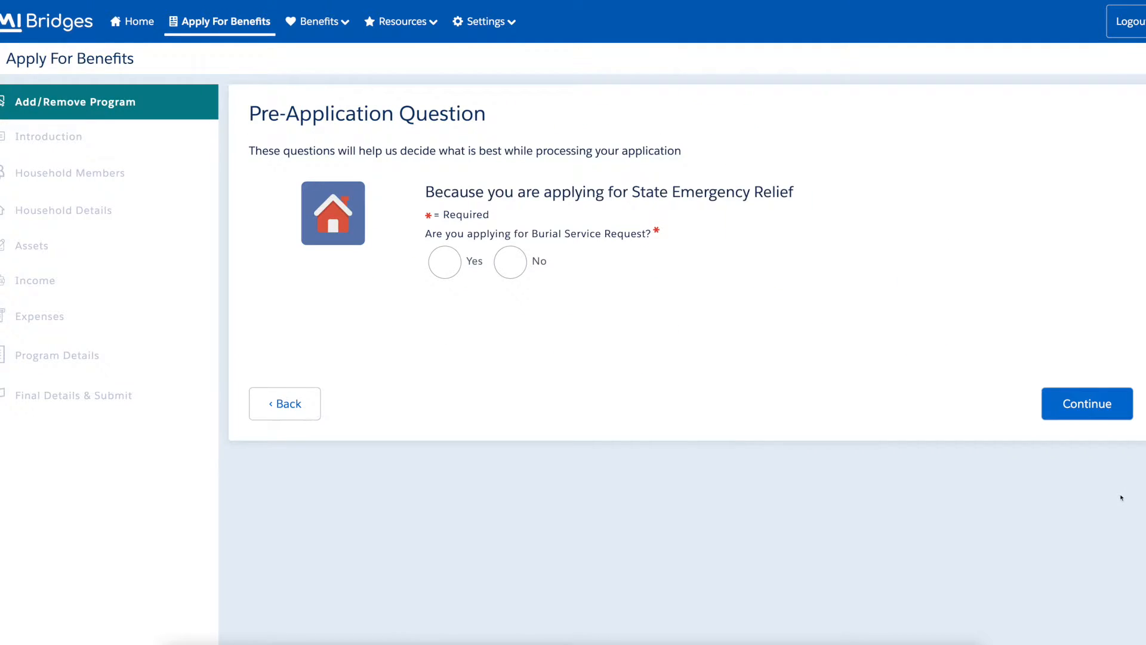
Answer No to Burial Service Request and continue to the Introduction.
left_click(521, 267)
left_click(1128, 414)
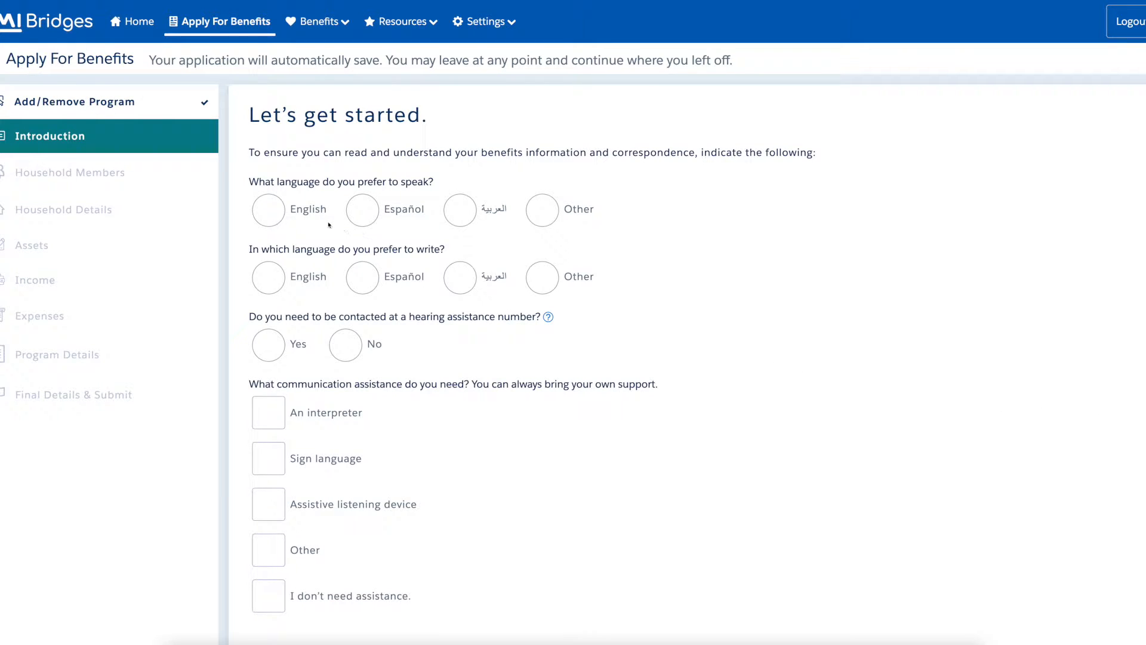
Set English as spoken and written language, decline hearing and communication assistance, and submit the introduction.
left_click(278, 215)
left_click(279, 283)
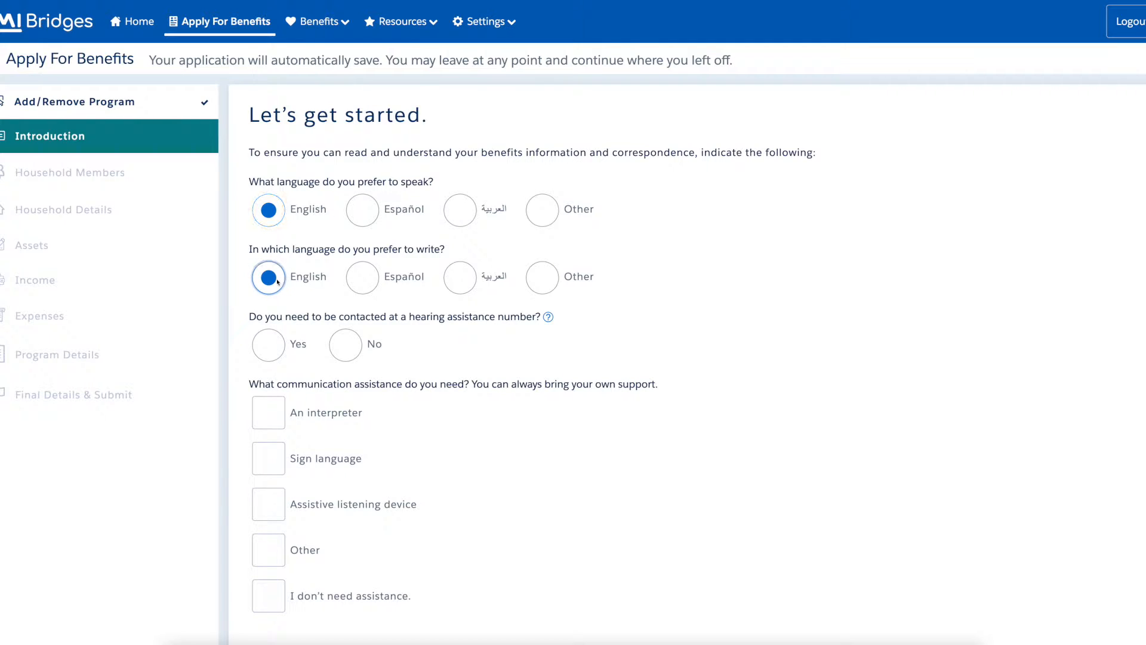
left_click(353, 352)
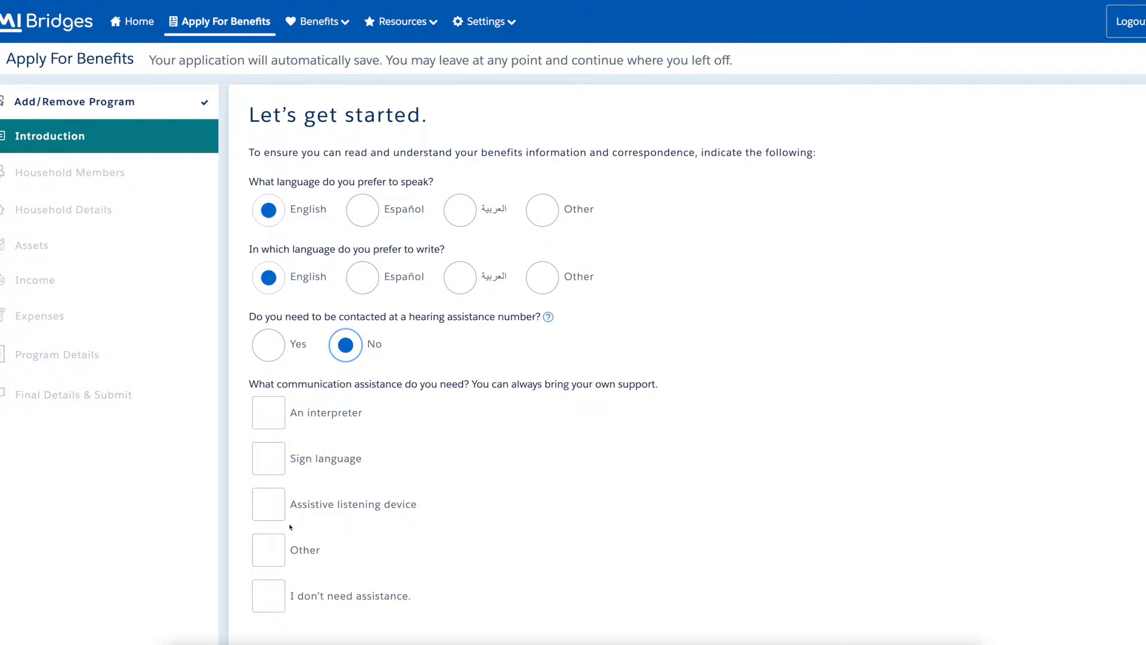
left_click(269, 597)
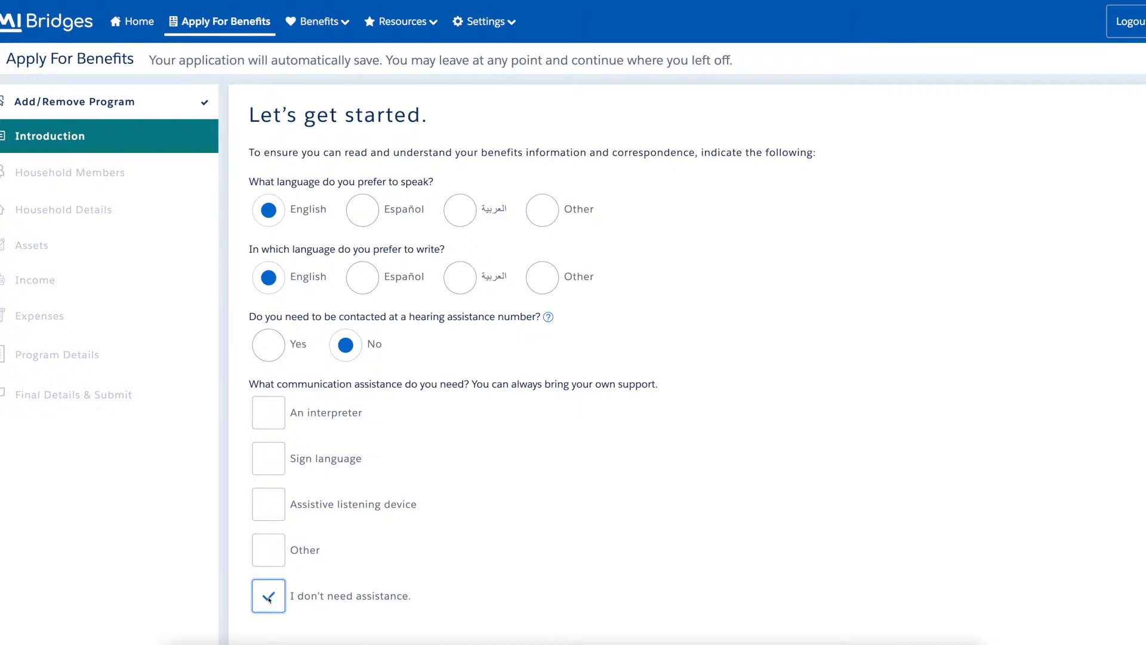
scroll(268, 597, "down", 3)
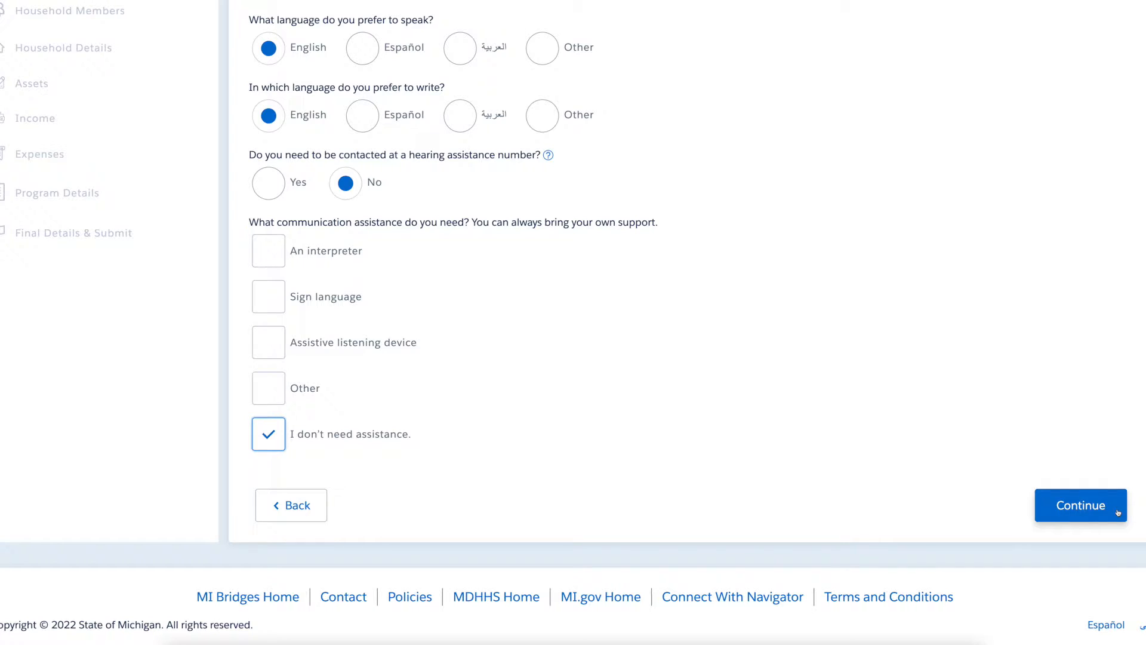
left_click(1119, 513)
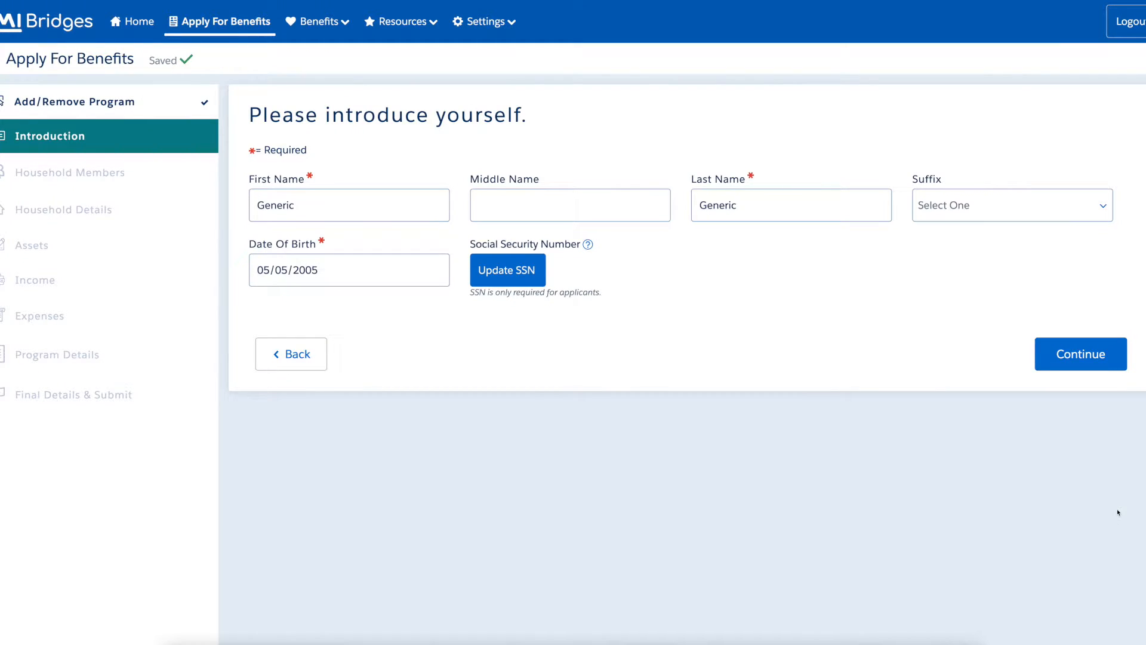
left_click(1119, 361)
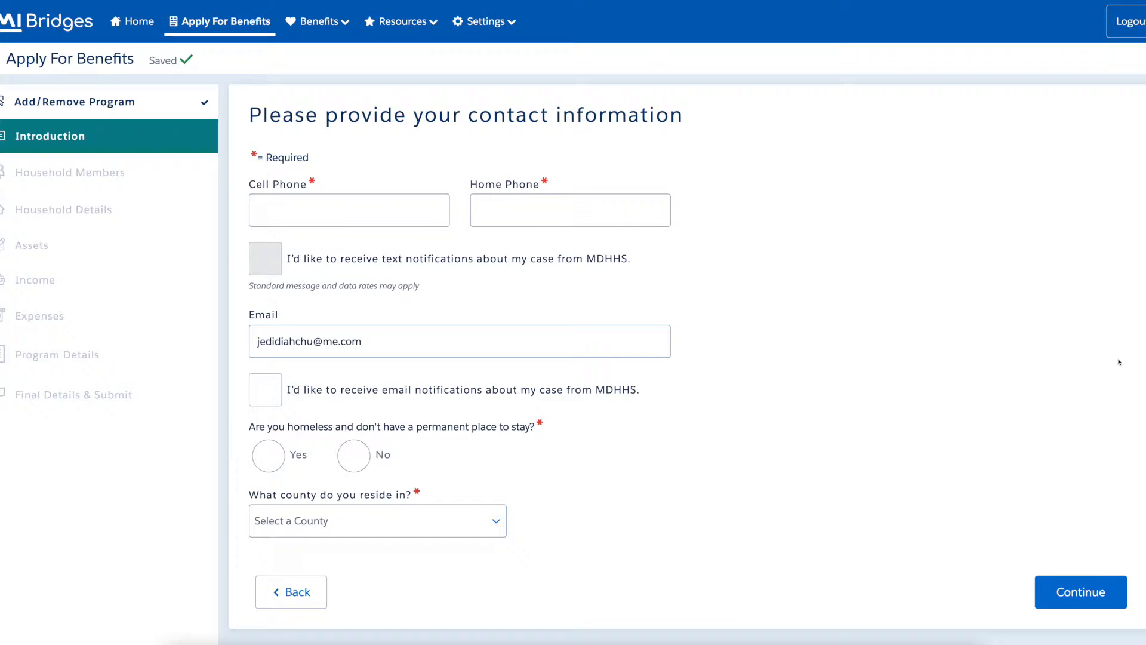
Enter the applicant's cell phone and home phone numbers.
left_click(417, 203)
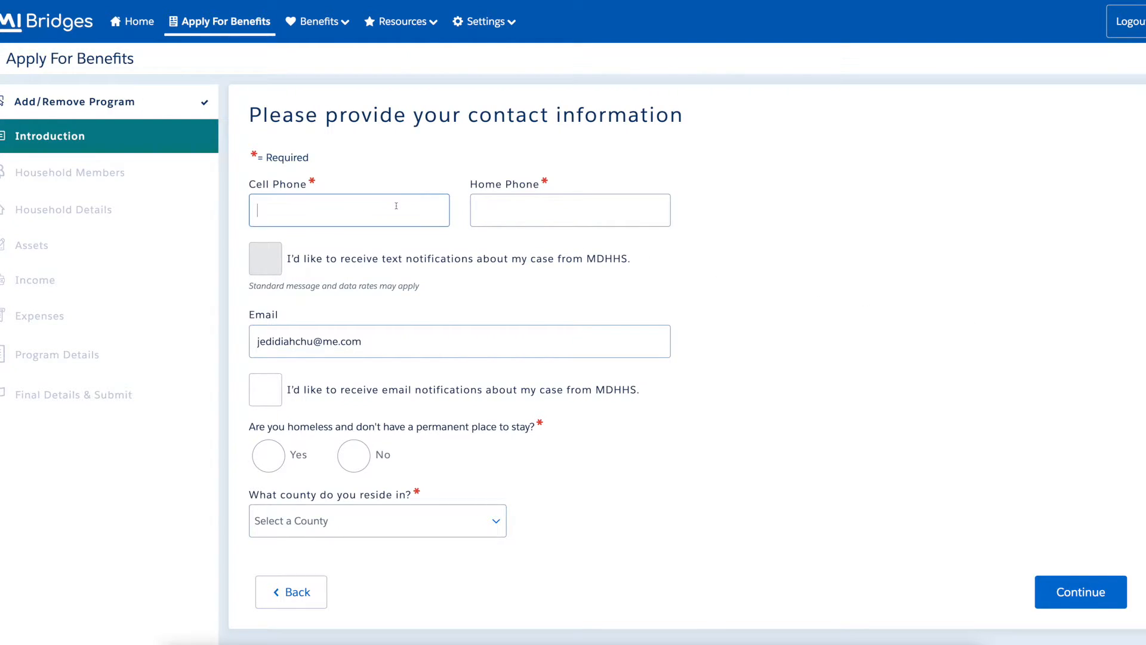
type("234")
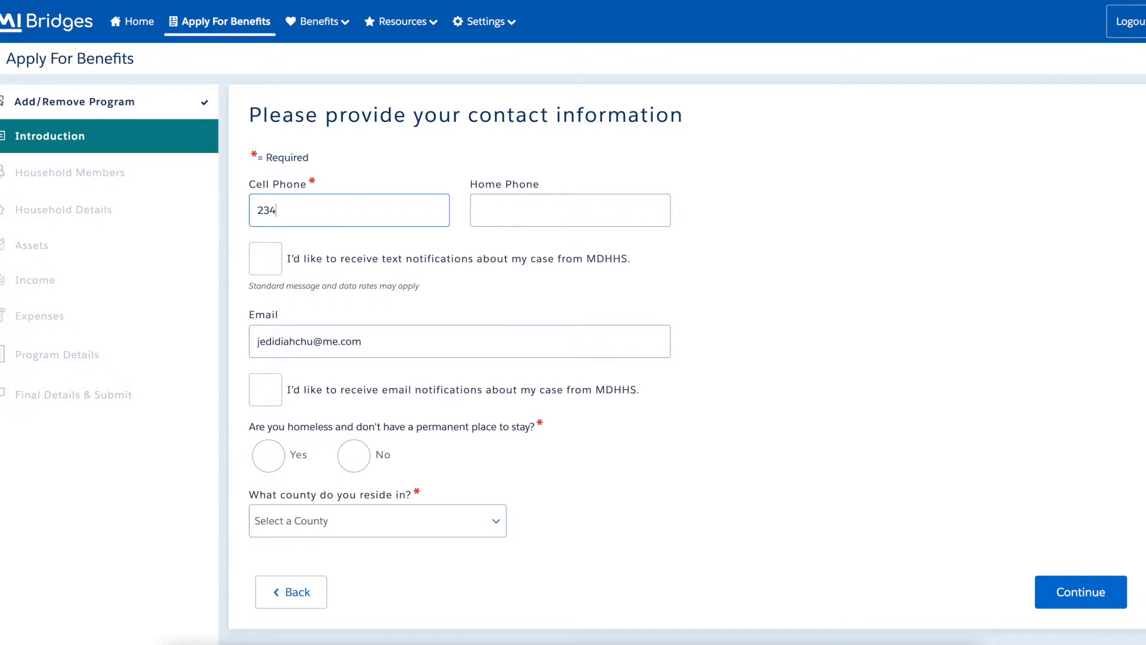
type("-567-8901")
left_click(517, 208)
left_click(526, 207)
type("3456789012")
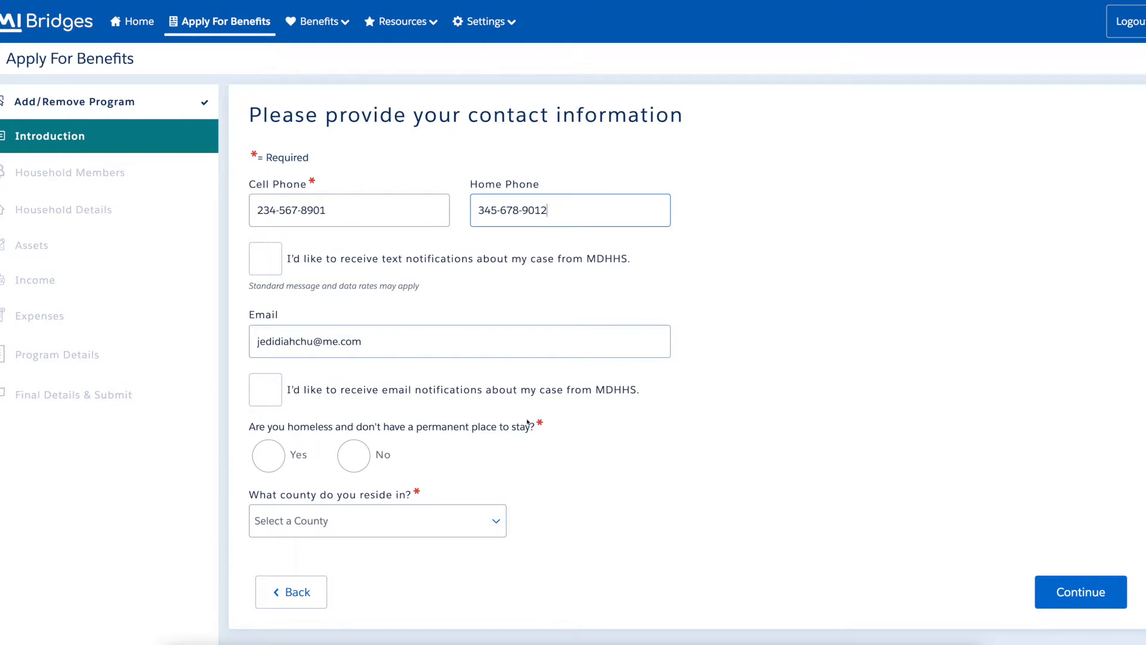
Answer No to homeless and different mailing address, choose Bay county, and continue.
left_click(360, 459)
scroll(880, 453, "down", 5)
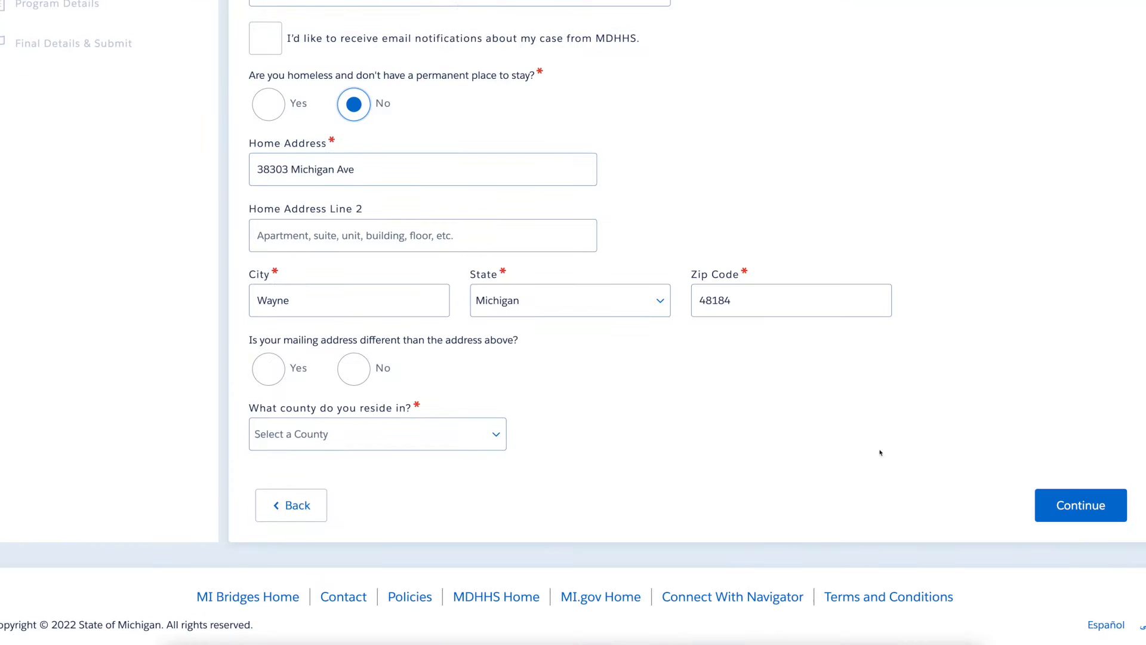
left_click(360, 378)
left_click(424, 439)
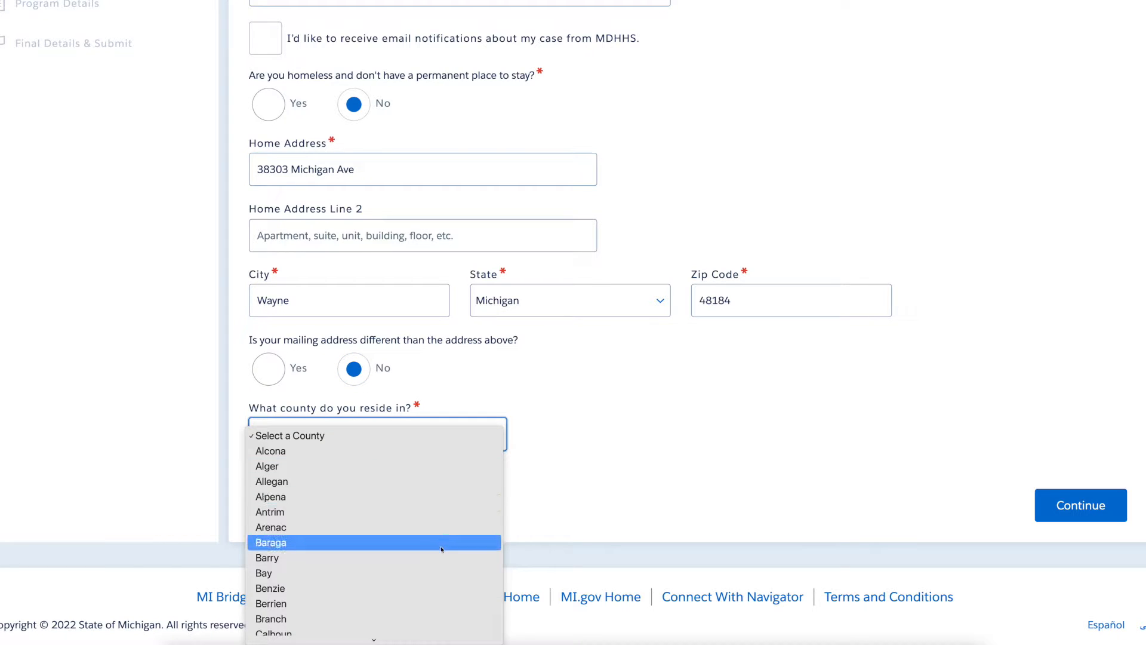
left_click(441, 575)
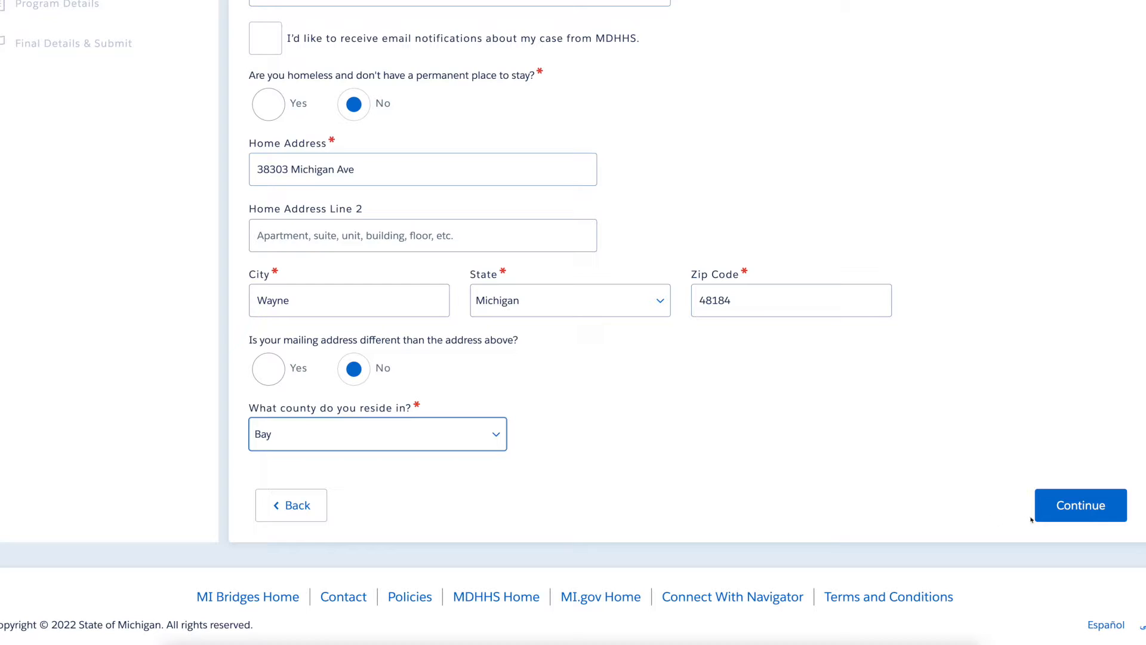
left_click(1119, 516)
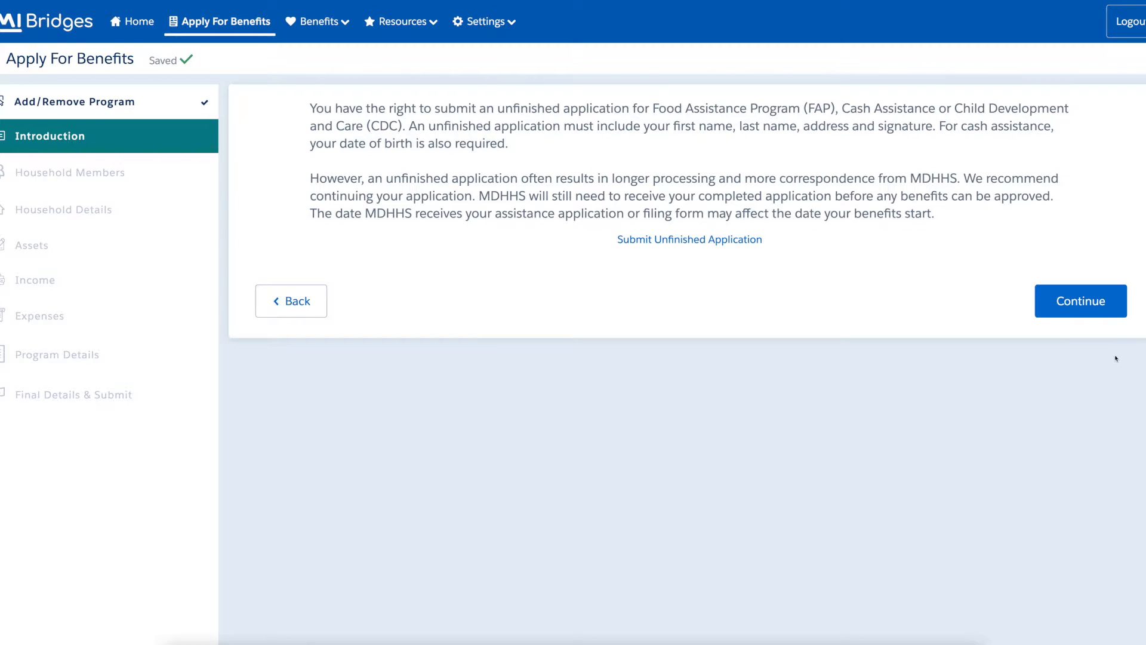
Continue past the unfinished-application notice and expedited food screening into Household Members.
left_click(1117, 311)
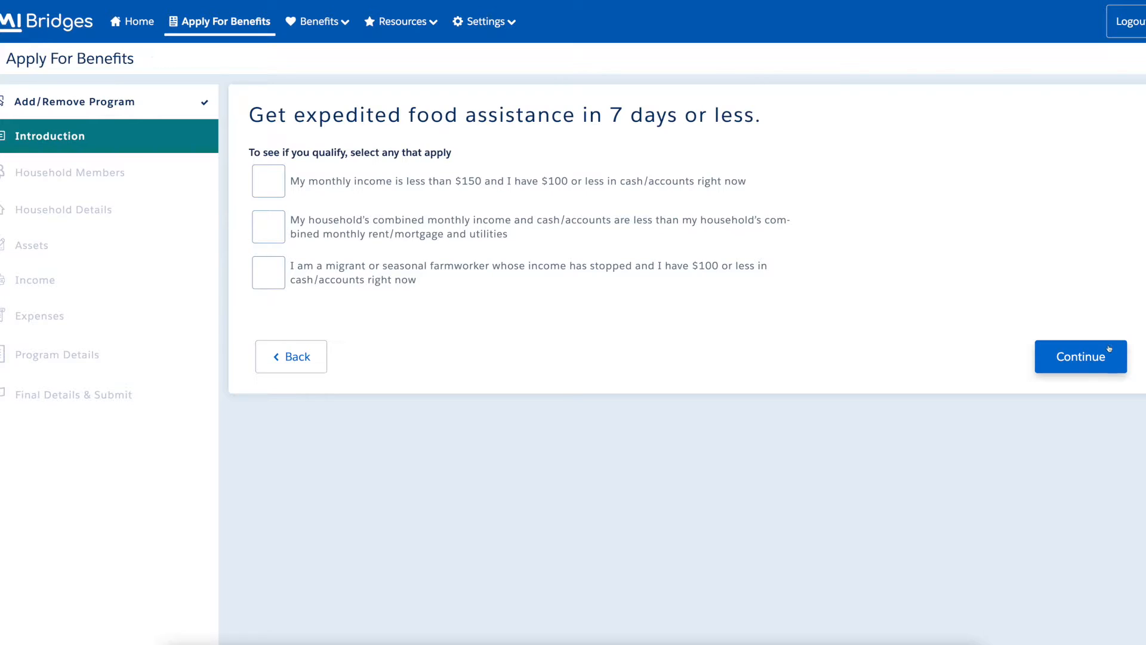
left_click(1114, 366)
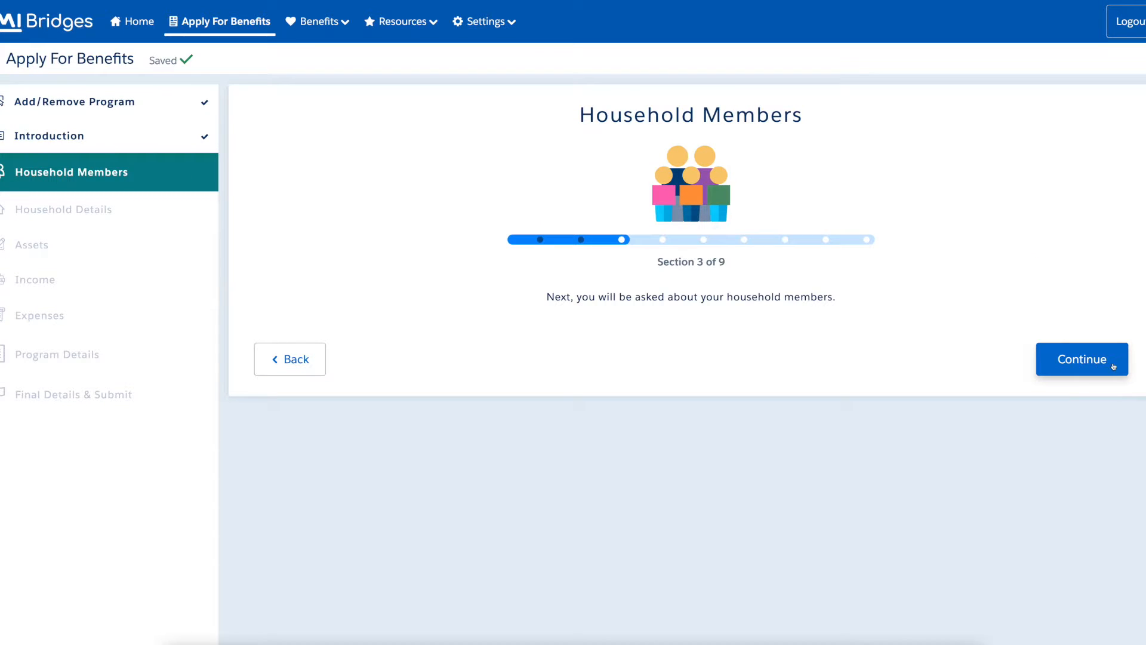
left_click(1113, 367)
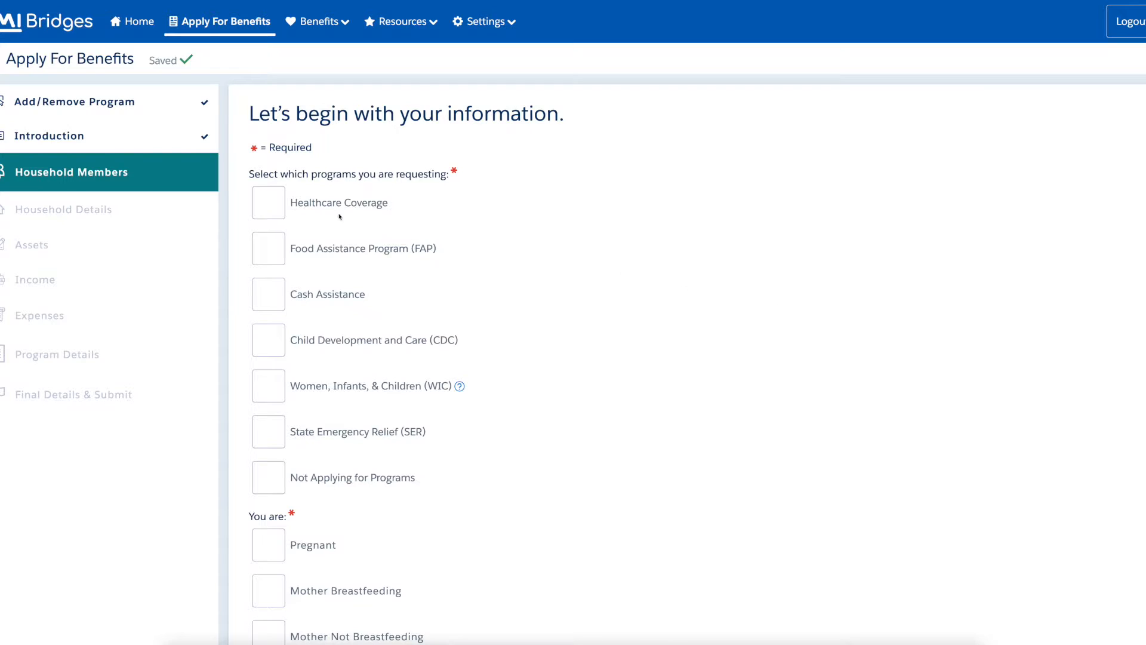
Request Healthcare, FAP, Cash, CDC, WIC and SER for yourself and save.
left_click(267, 203)
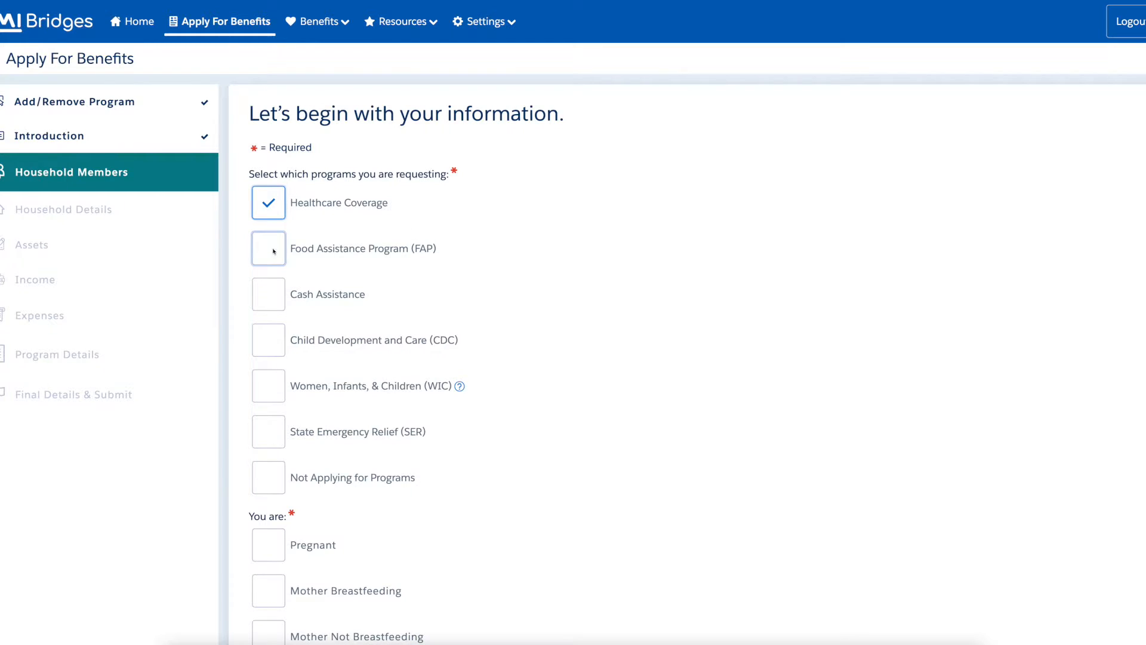
left_click(275, 251)
left_click(275, 303)
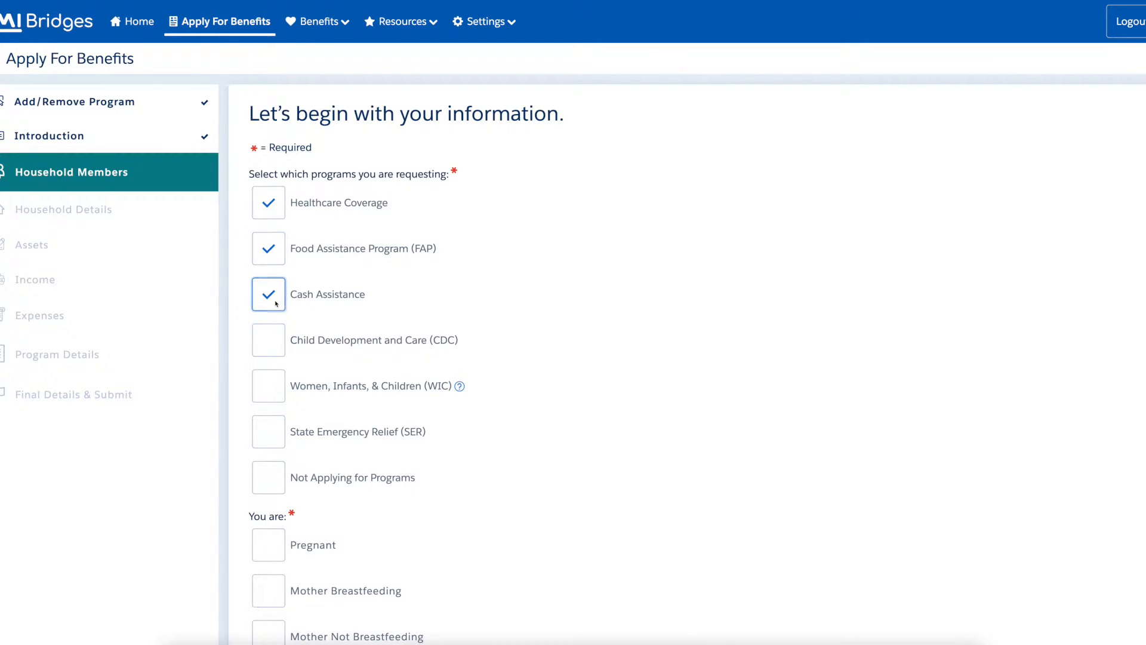
left_click(275, 344)
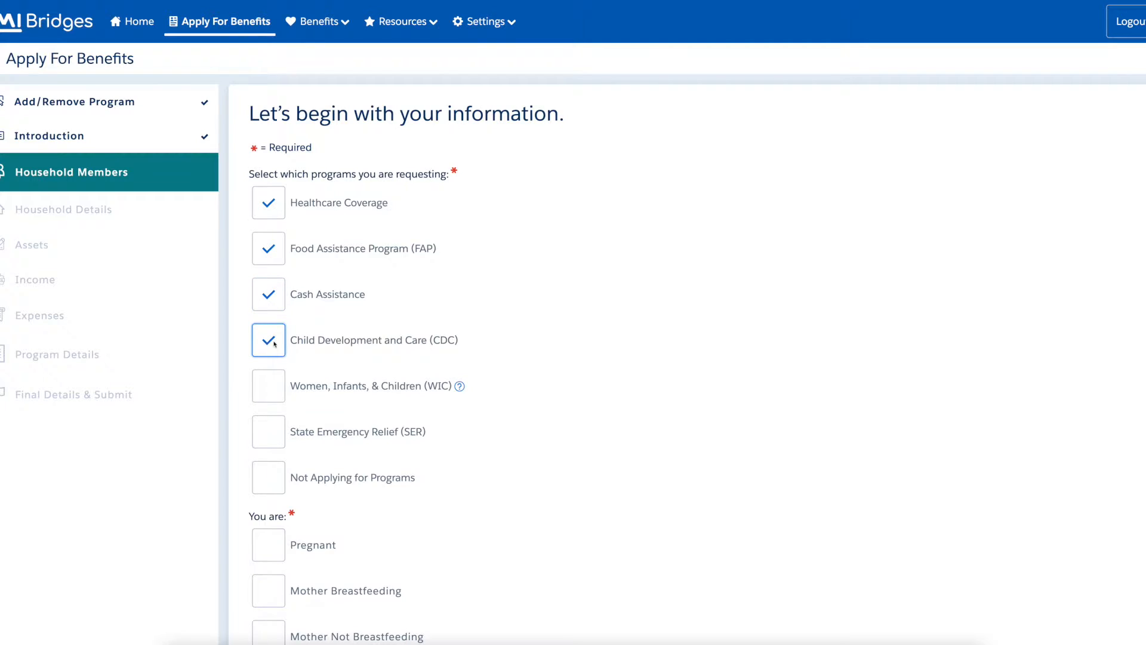
left_click(275, 396)
left_click(276, 435)
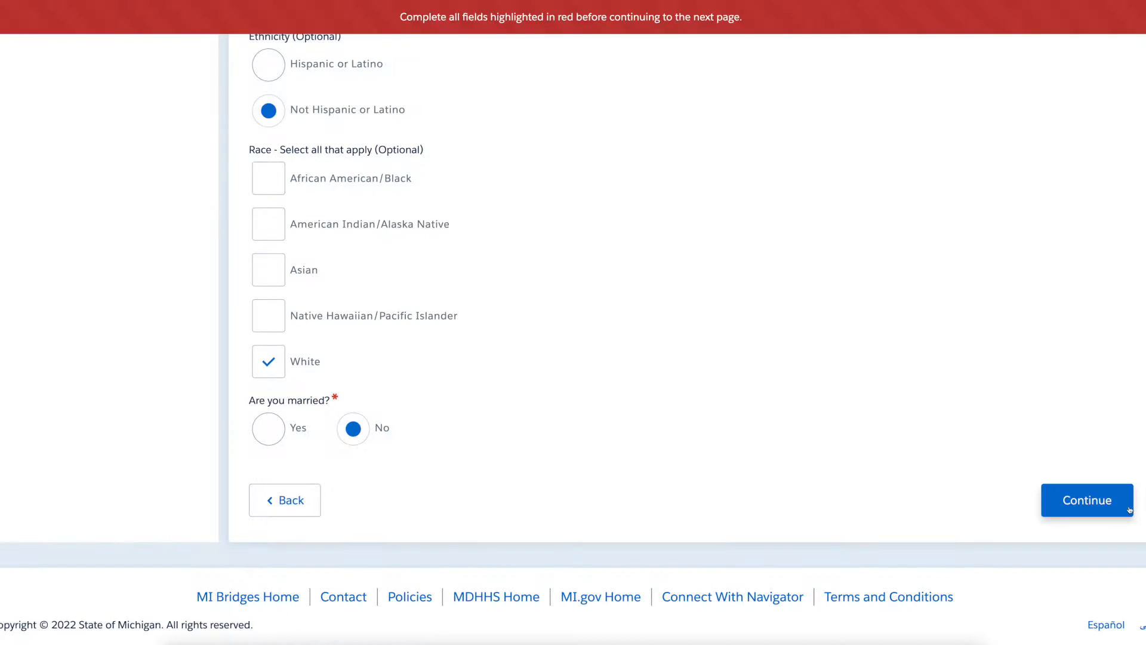
left_click(1128, 512)
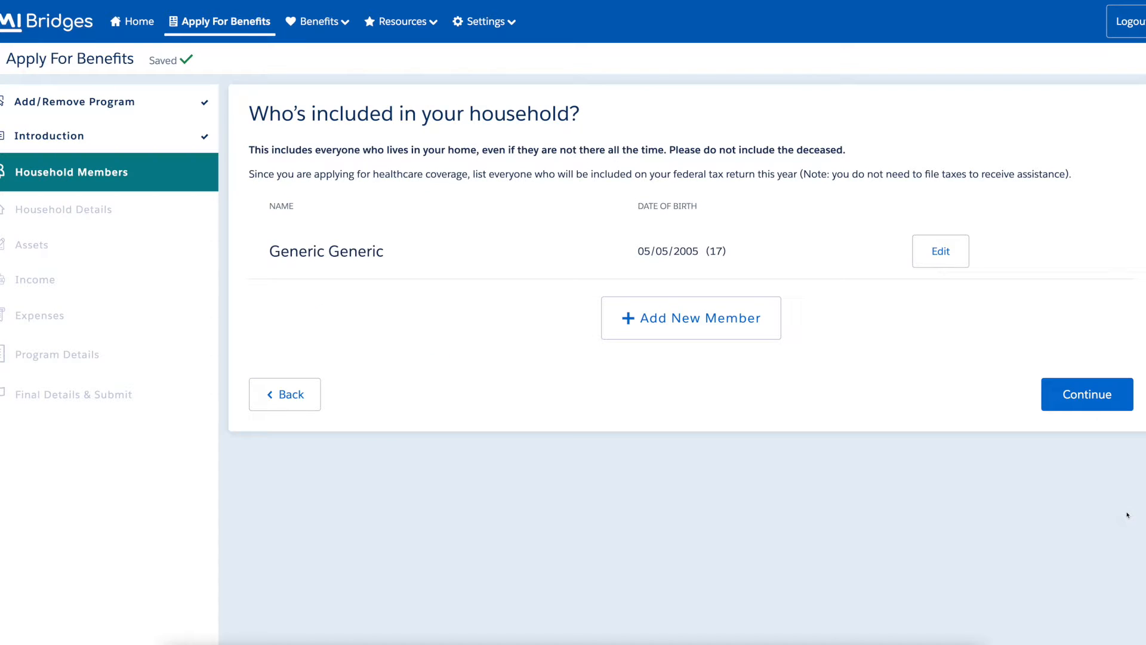
Add a new household member and enter their first, middle and last names.
left_click(771, 332)
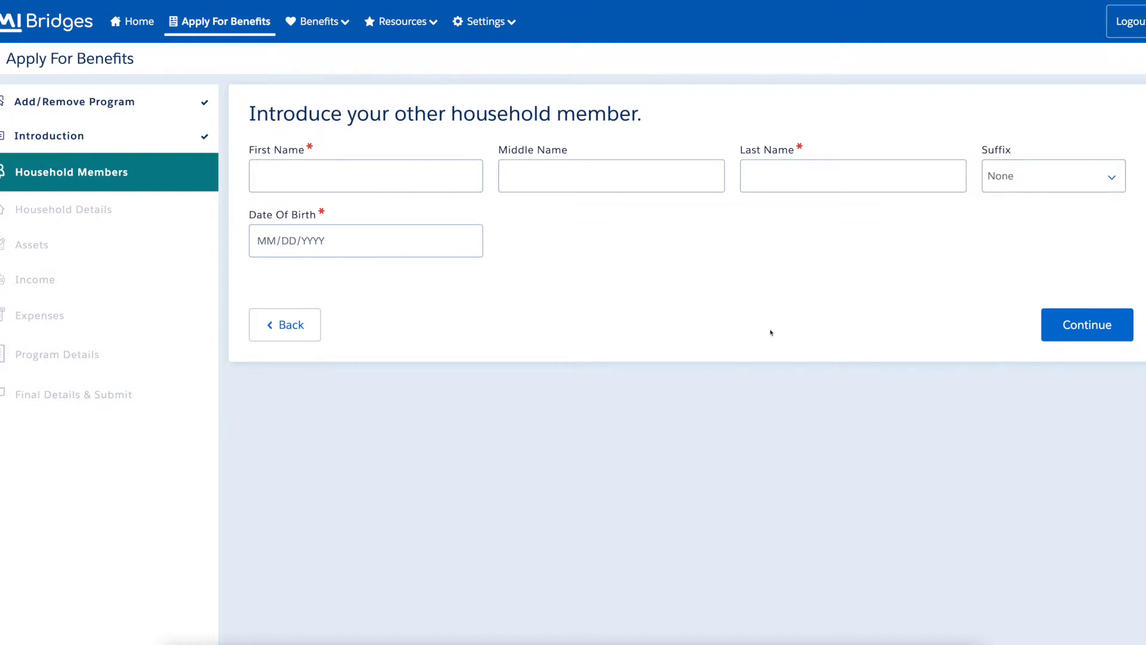
left_click(456, 169)
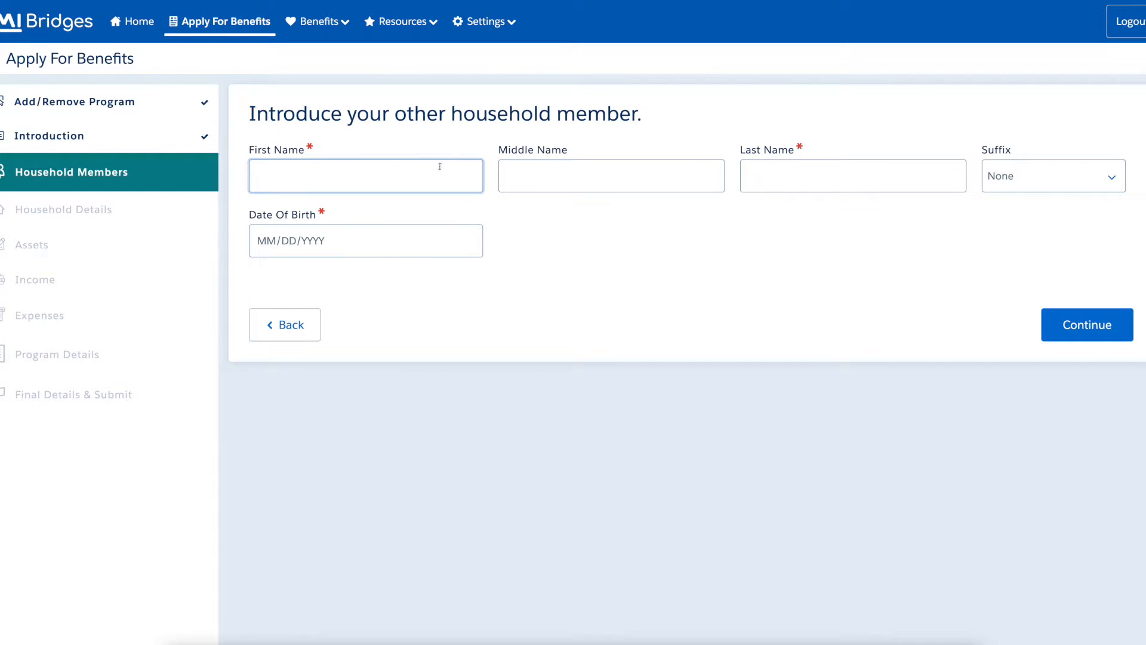
type("MI BR")
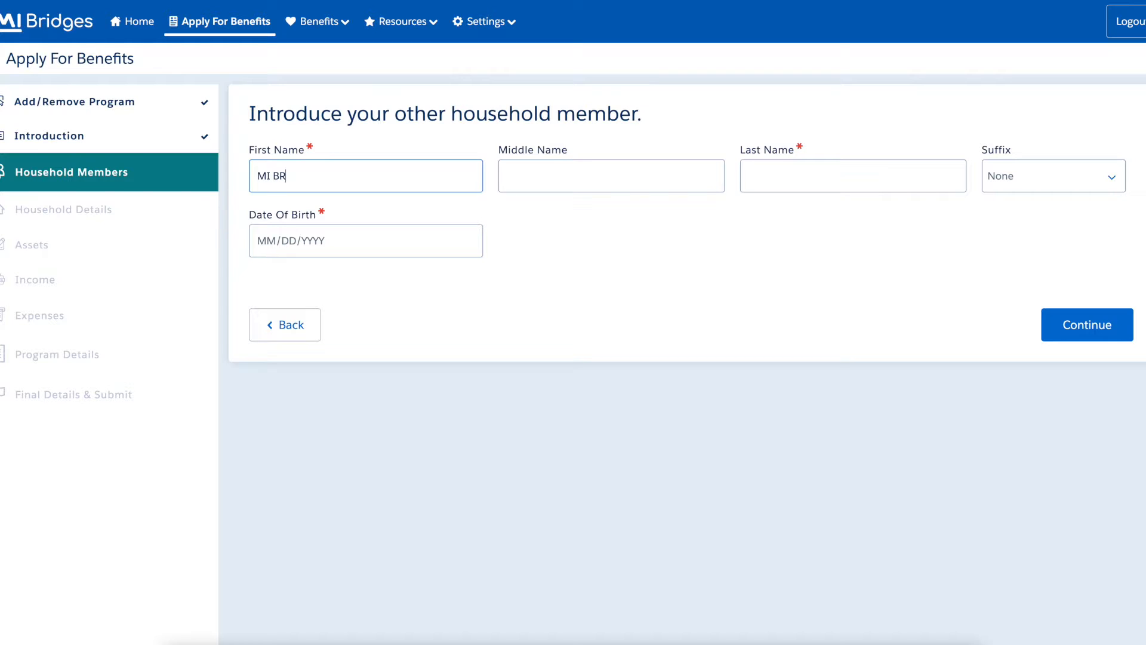
type("IDGES")
key("Tab")
type("MIB")
key("Tab")
type("BRIDGES")
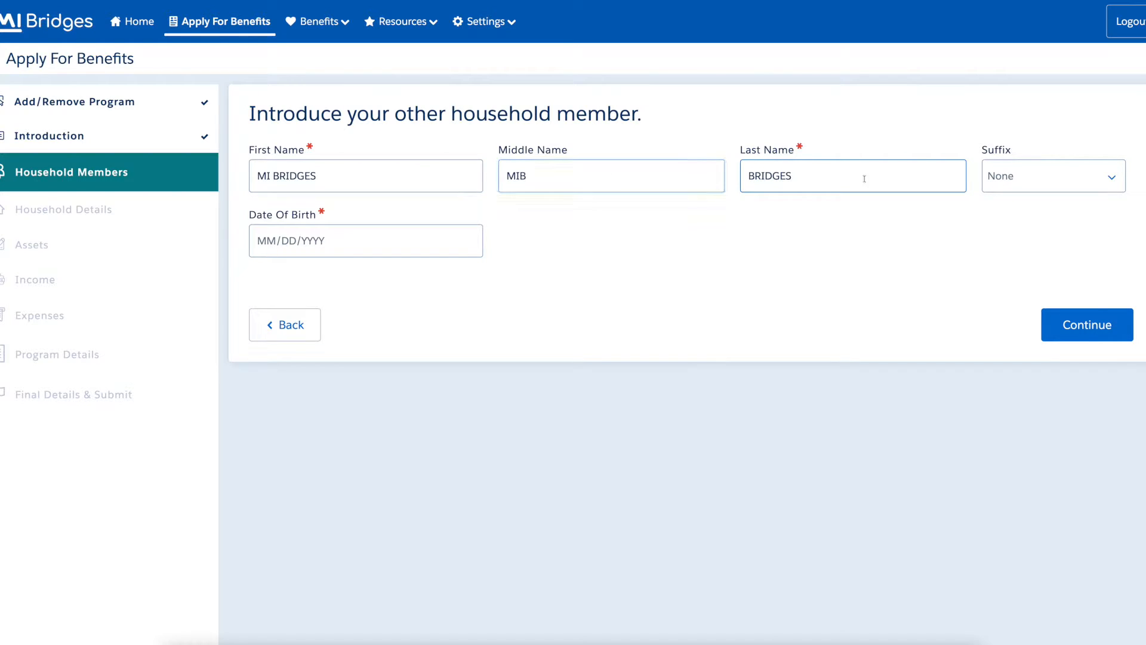
Set the member's suffix to IV and birth date to 05/05/2010, then save.
left_click(1039, 180)
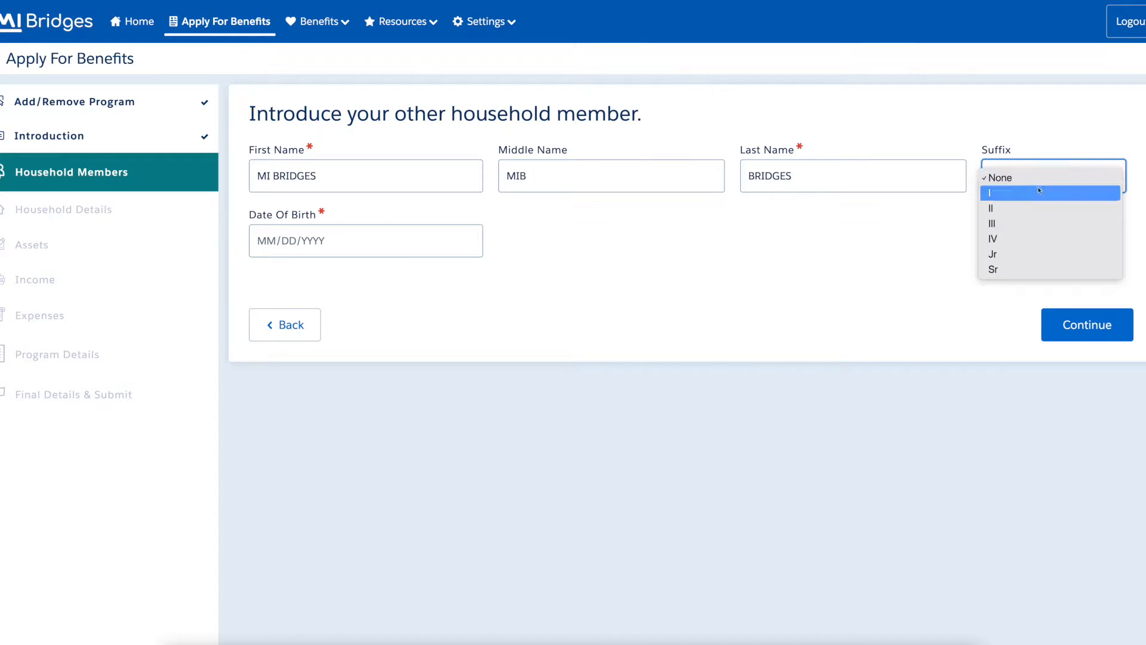
left_click(1039, 238)
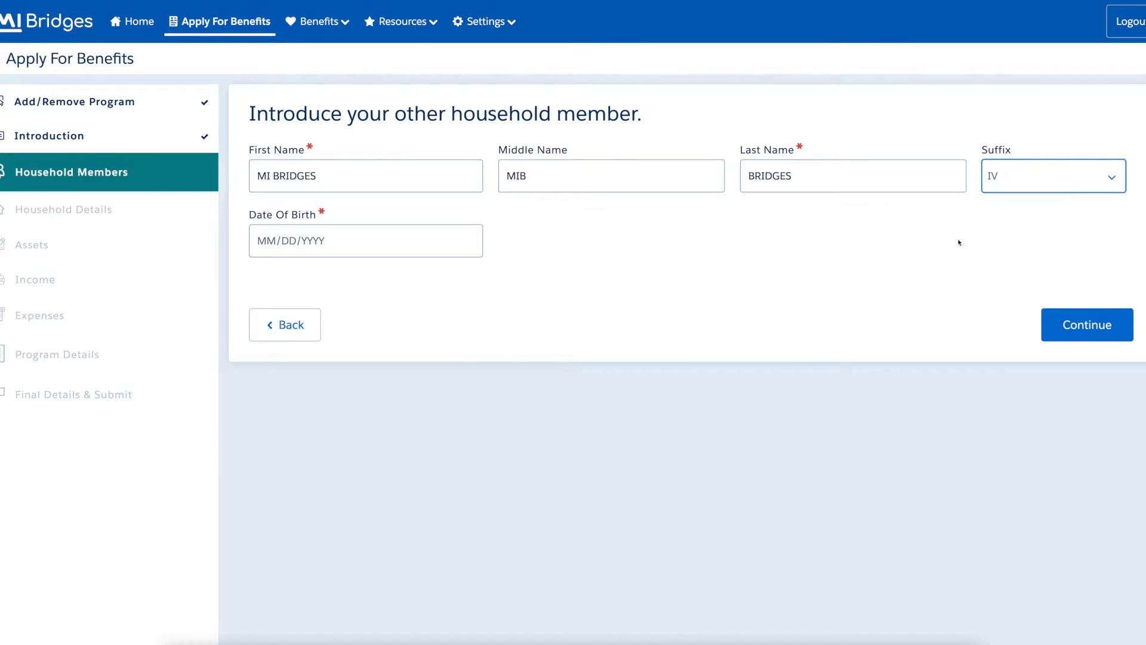
left_click(457, 238)
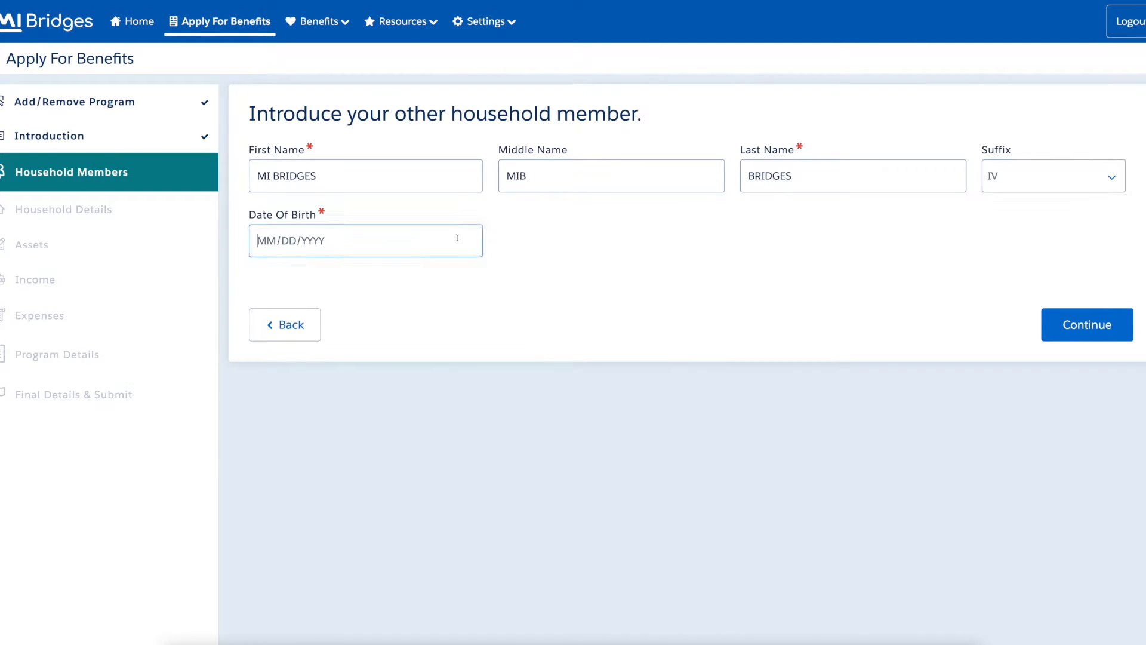
type("05/05/2010")
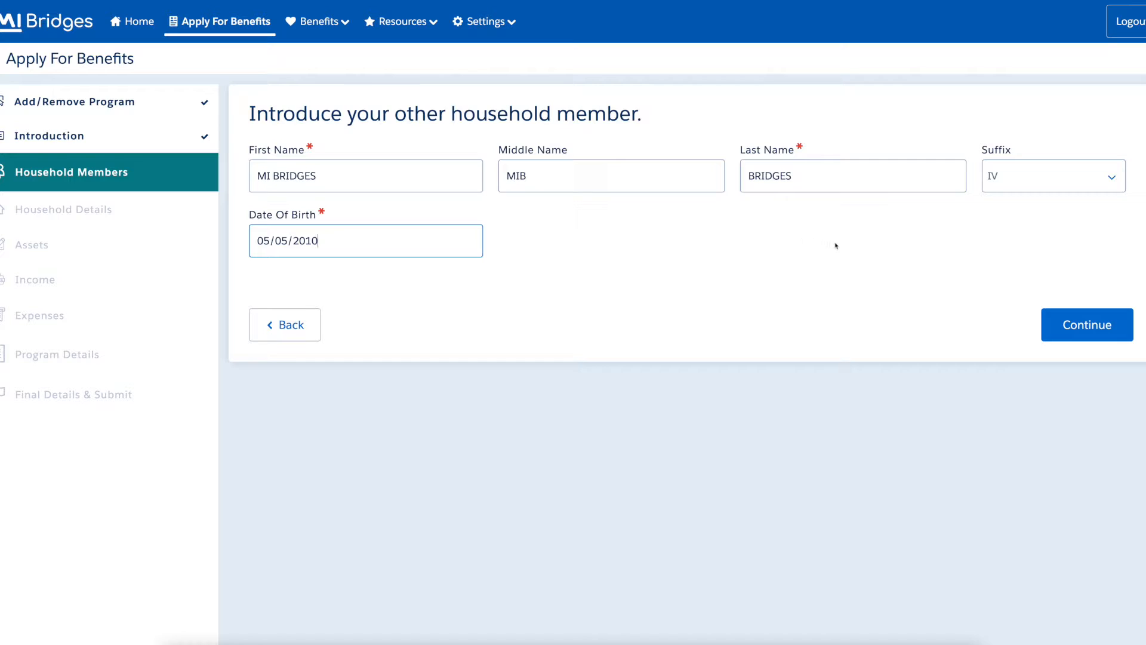
left_click(1128, 334)
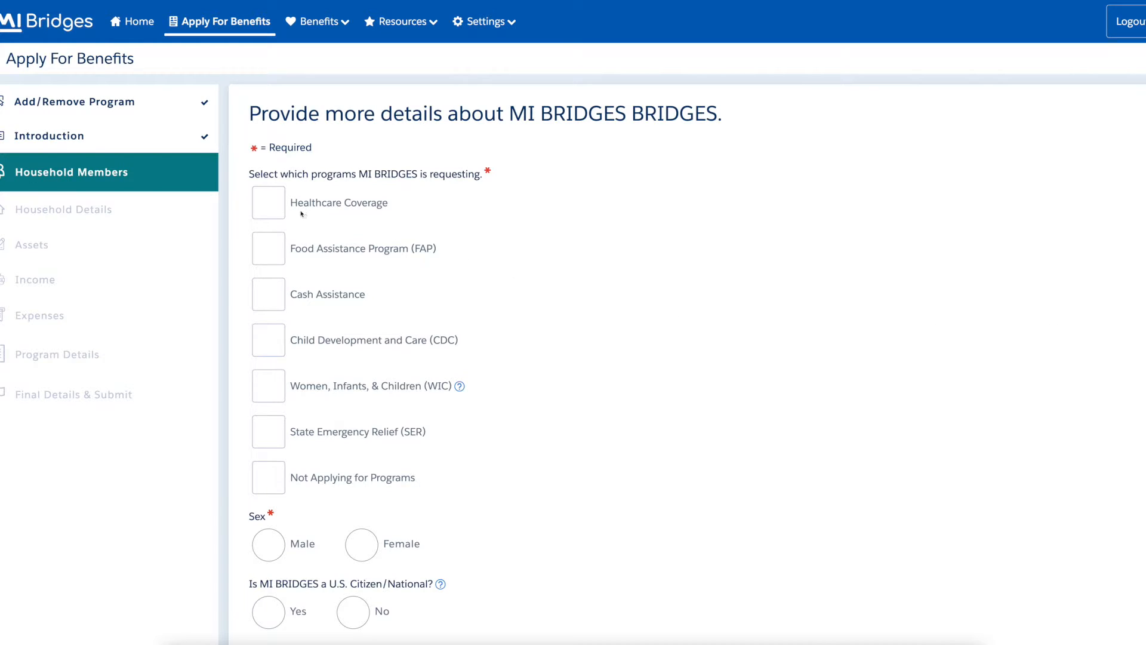
Request Healthcare, FAP, Cash, CDC, WIC and SER for the new member.
left_click(277, 209)
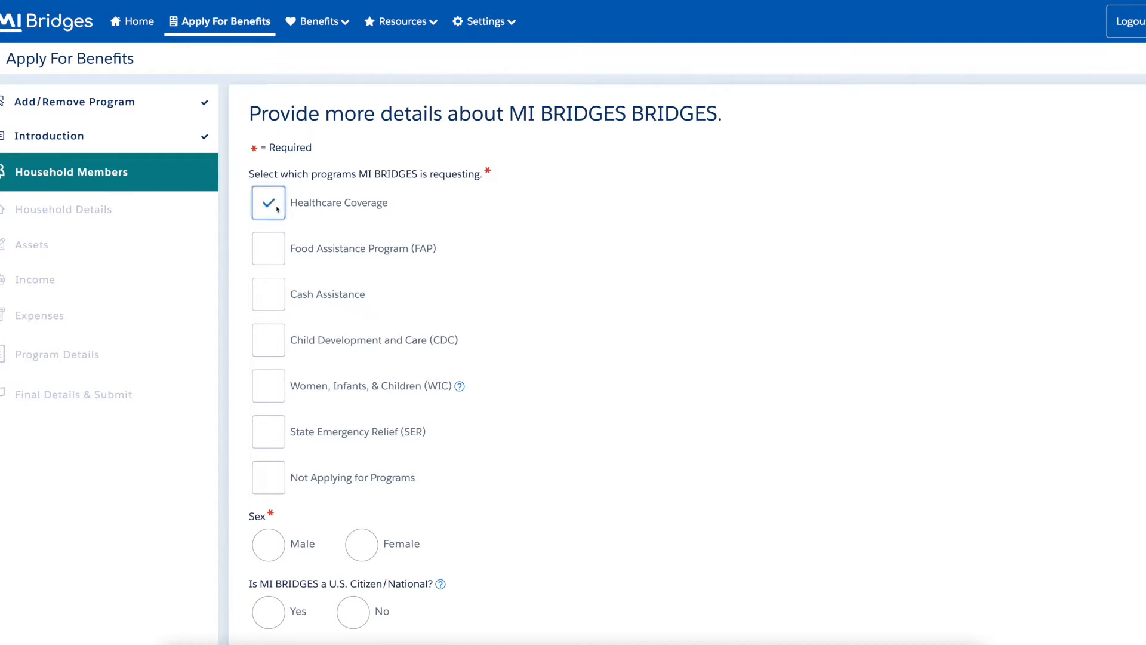
left_click(276, 251)
left_click(276, 298)
left_click(276, 346)
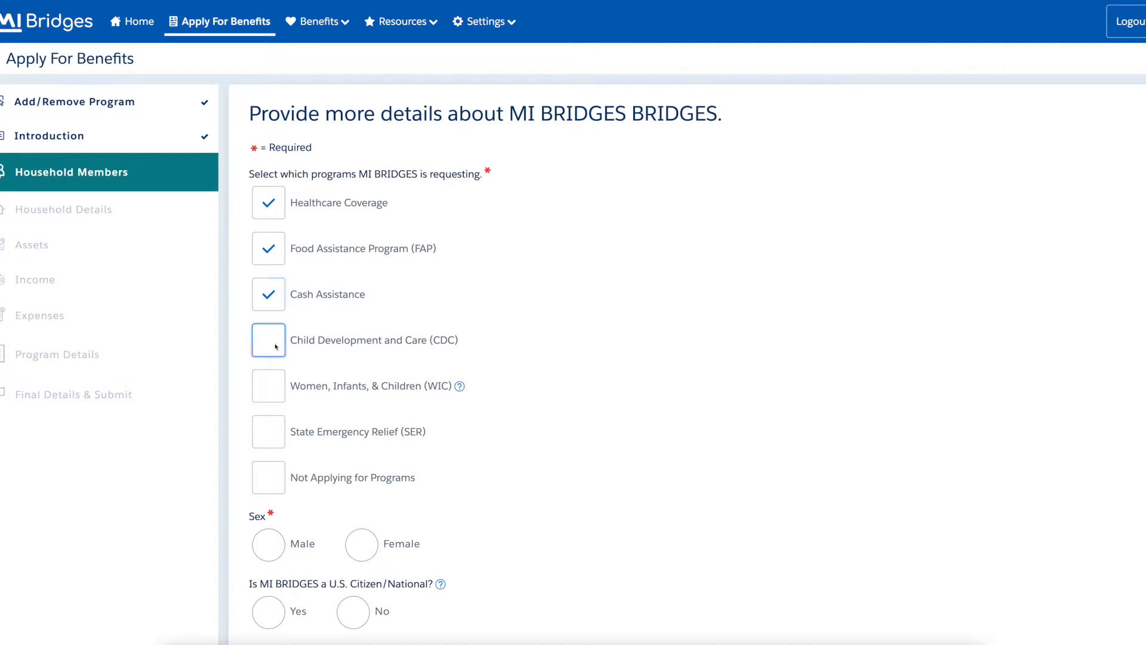
left_click(279, 397)
left_click(279, 431)
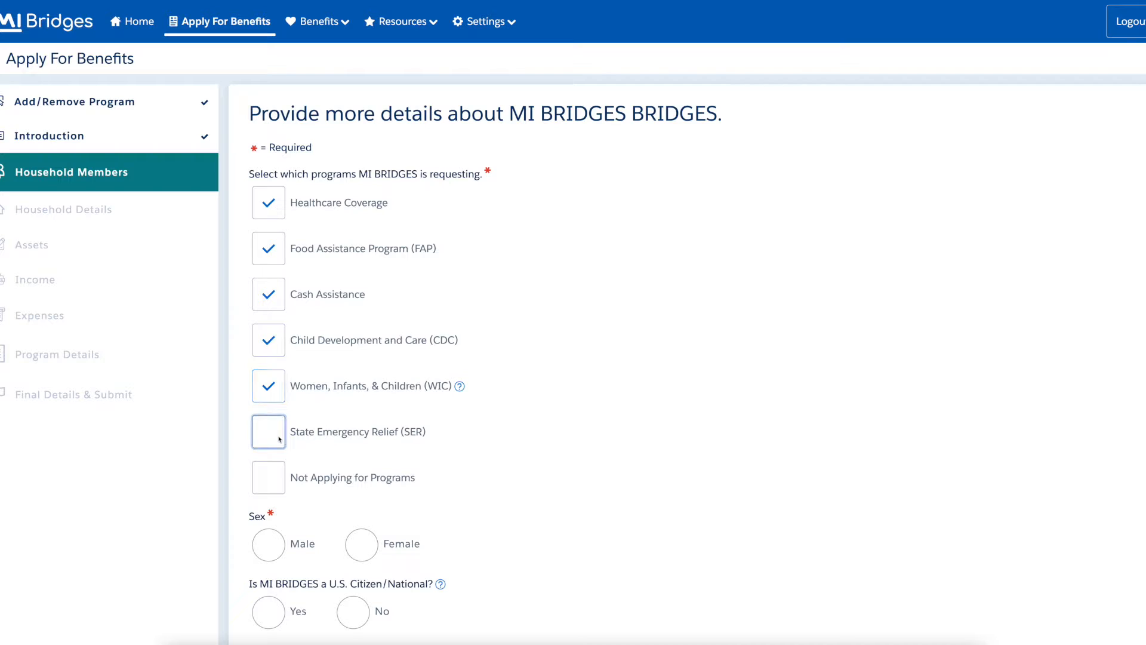
Mark the member Male, unmarried, Unrelated Court Ordered Placed Individual living in the home, and save.
left_click(269, 543)
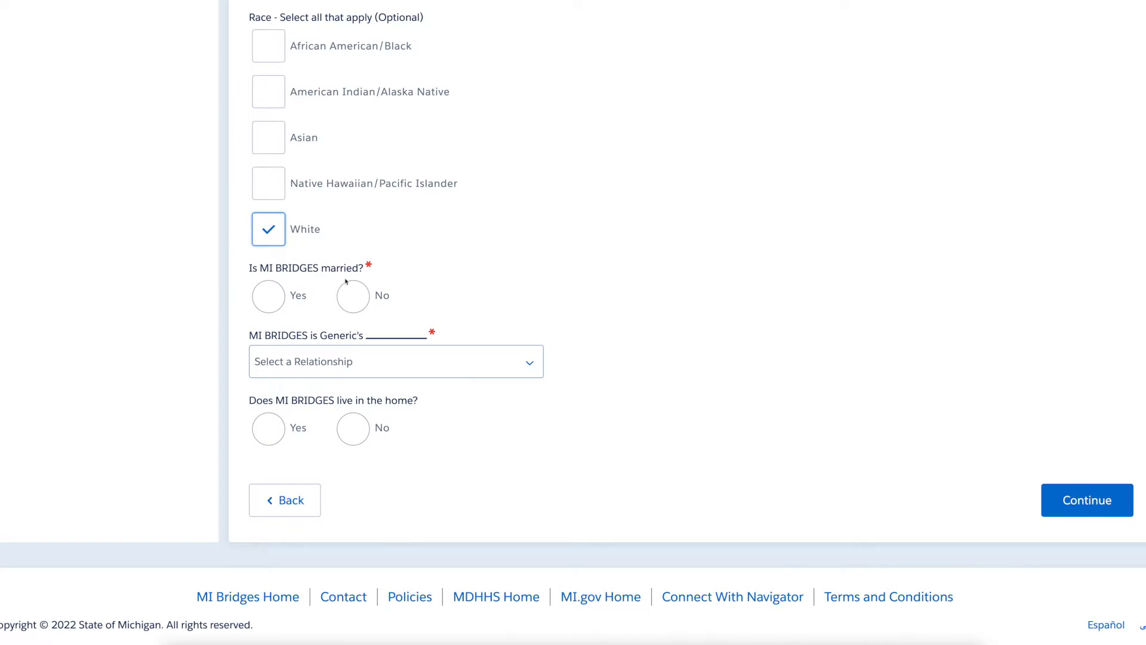
left_click(353, 296)
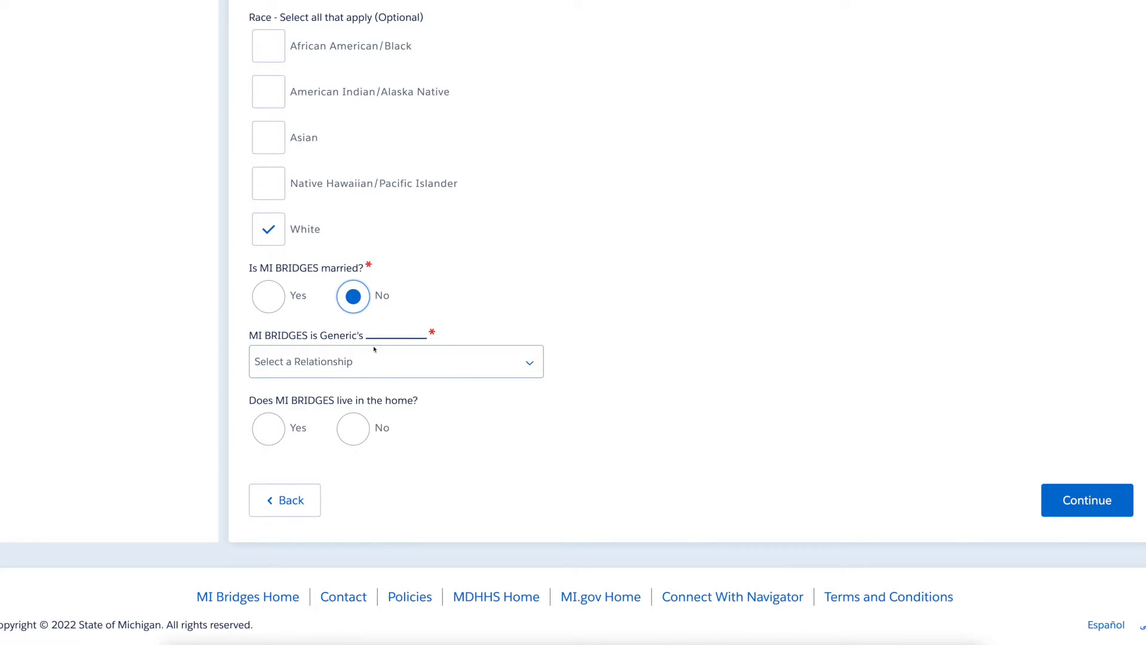
left_click(436, 364)
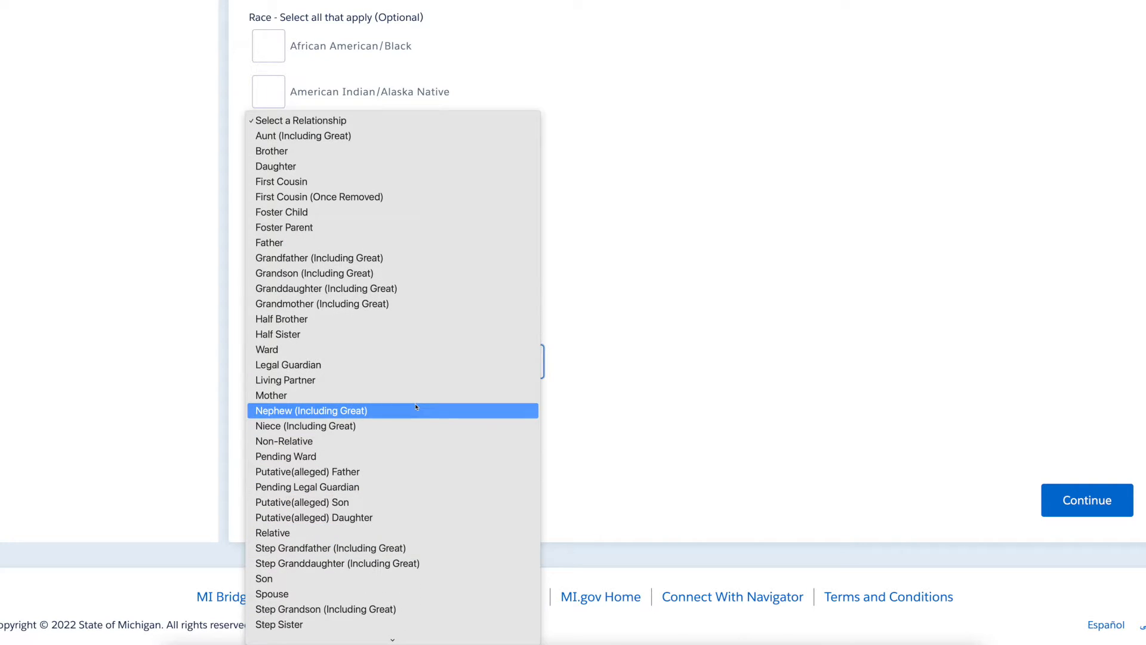
scroll(416, 407, "down", 3)
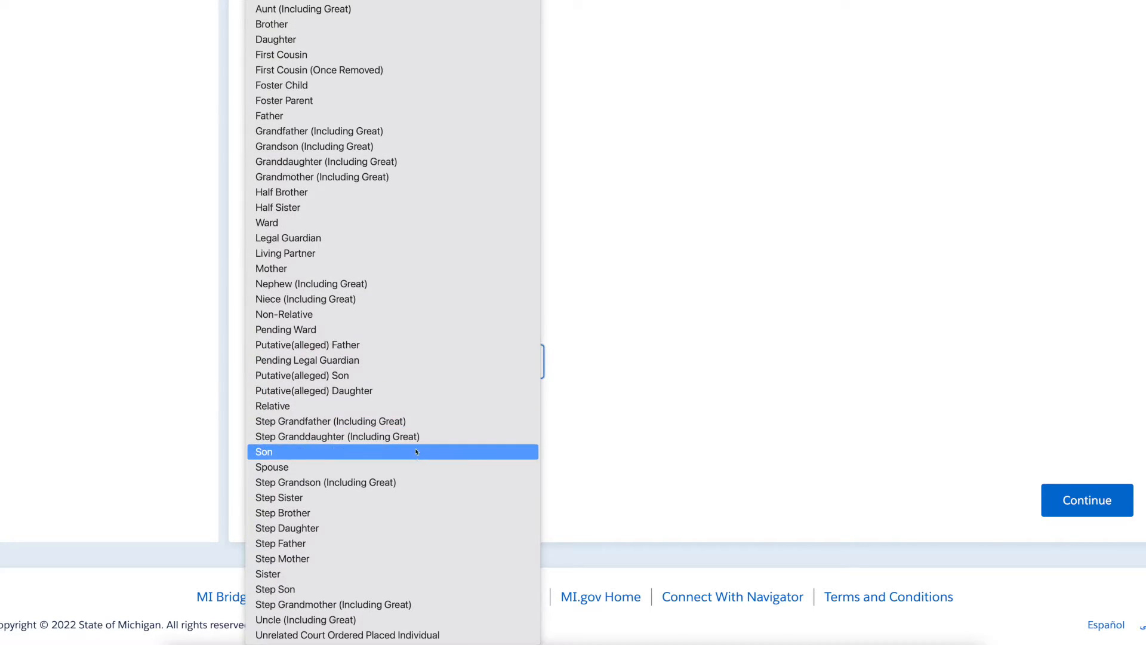
left_click(449, 634)
left_click(268, 428)
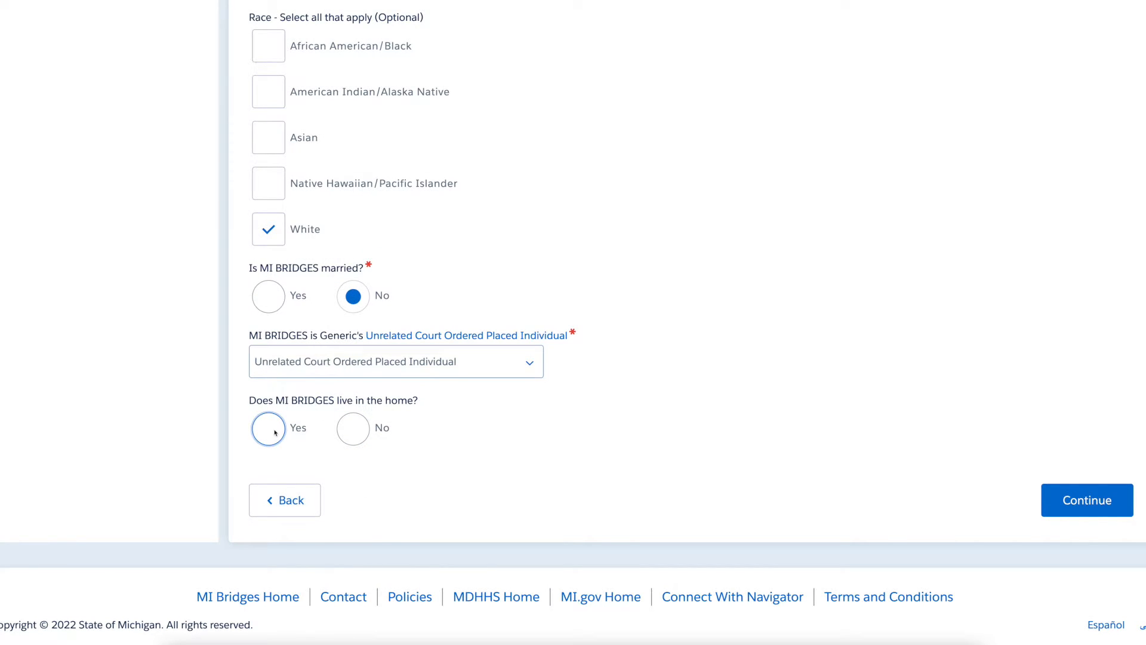
left_click(1127, 509)
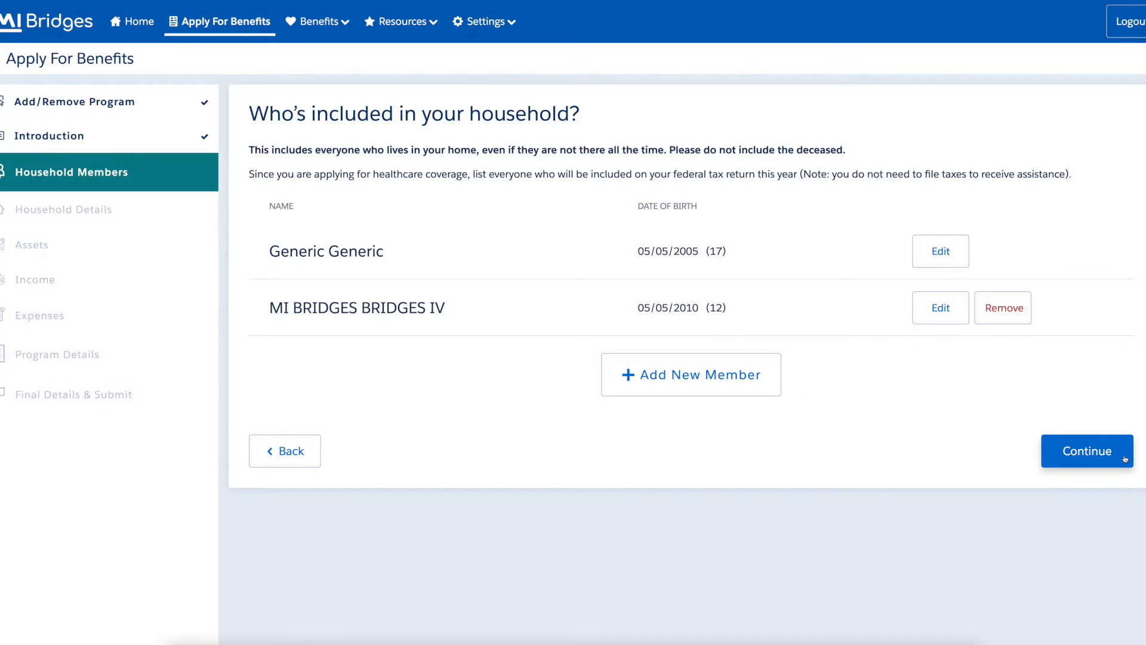
Answer No to American Indian status, IHS referrals and IHS eligibility for the household.
left_click(1126, 459)
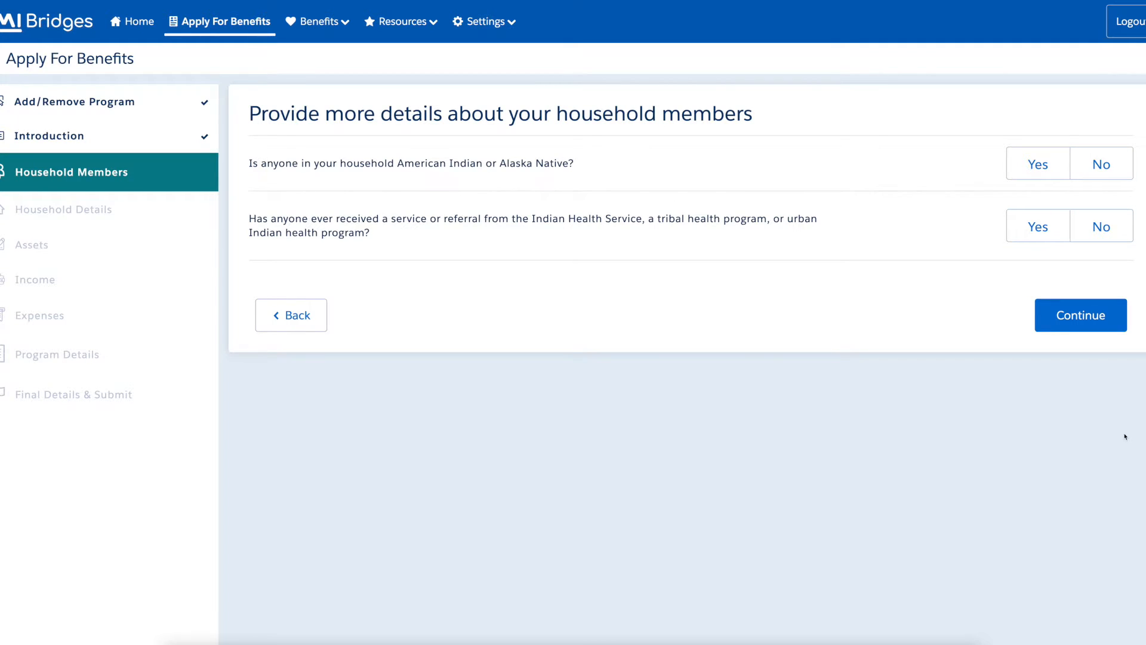
left_click(1128, 167)
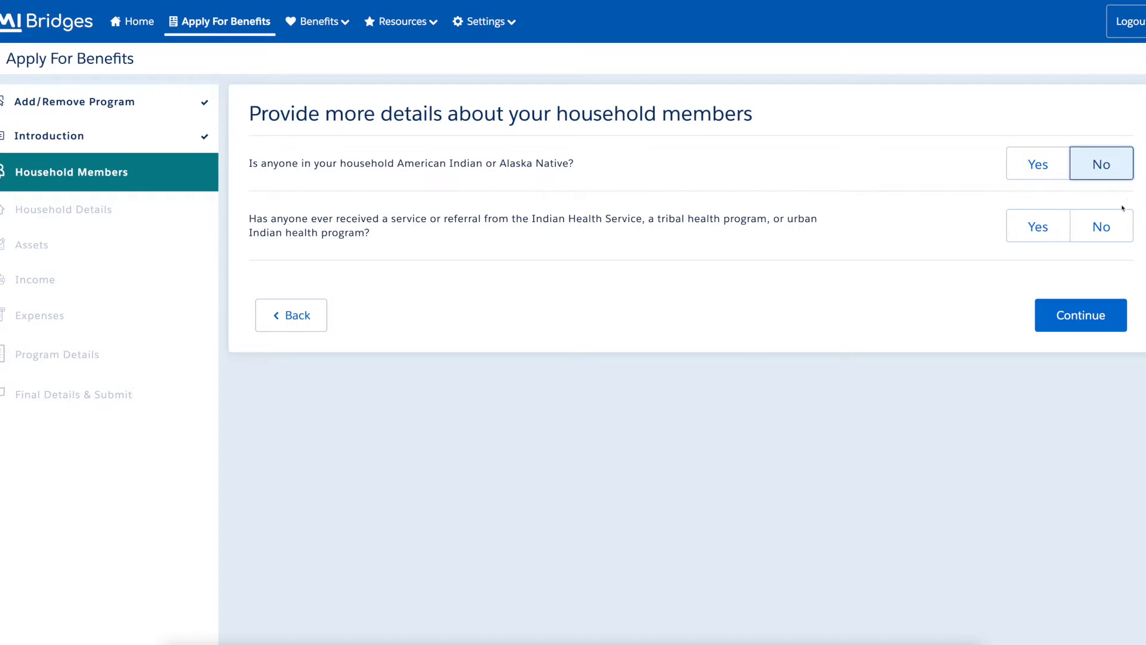
left_click(1120, 233)
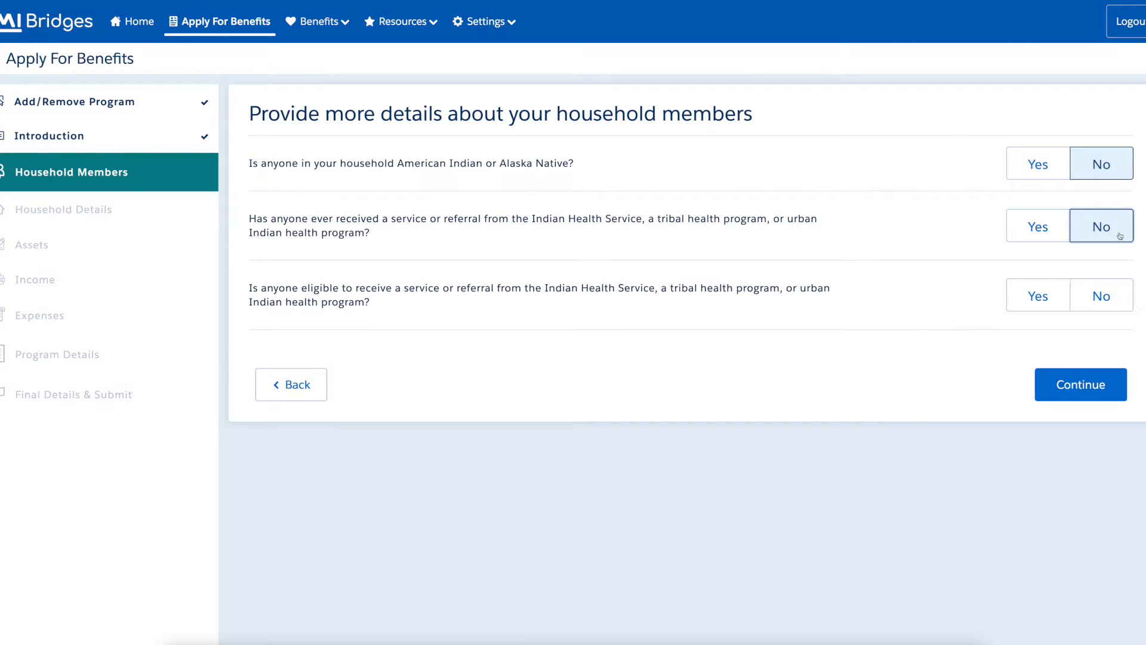
left_click(1117, 301)
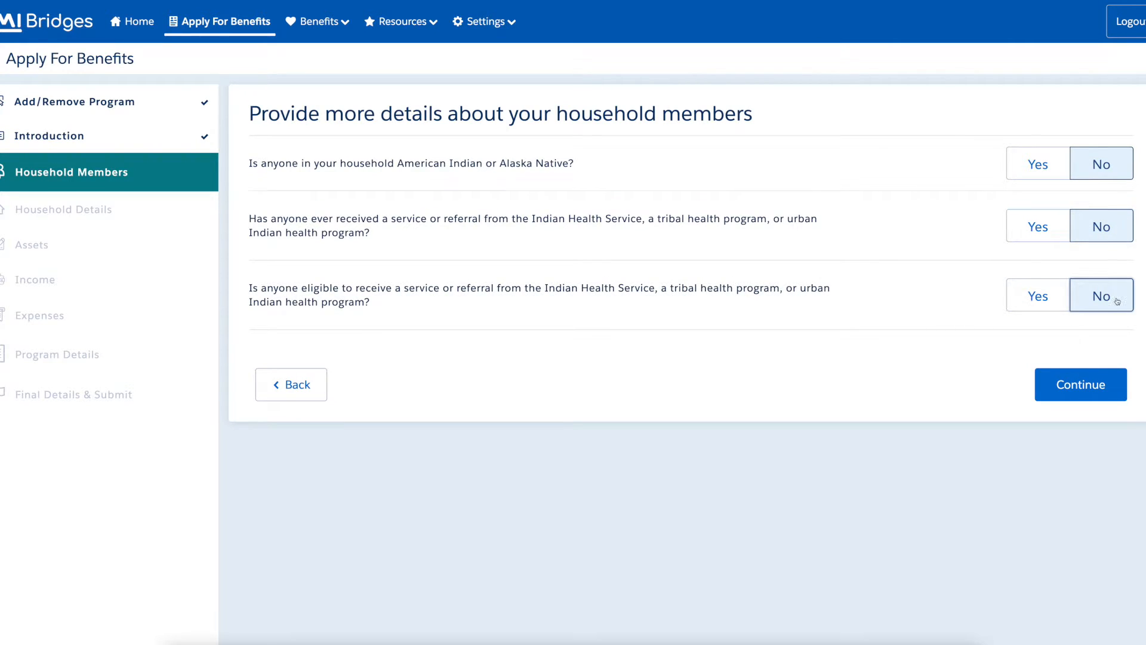
left_click(1117, 388)
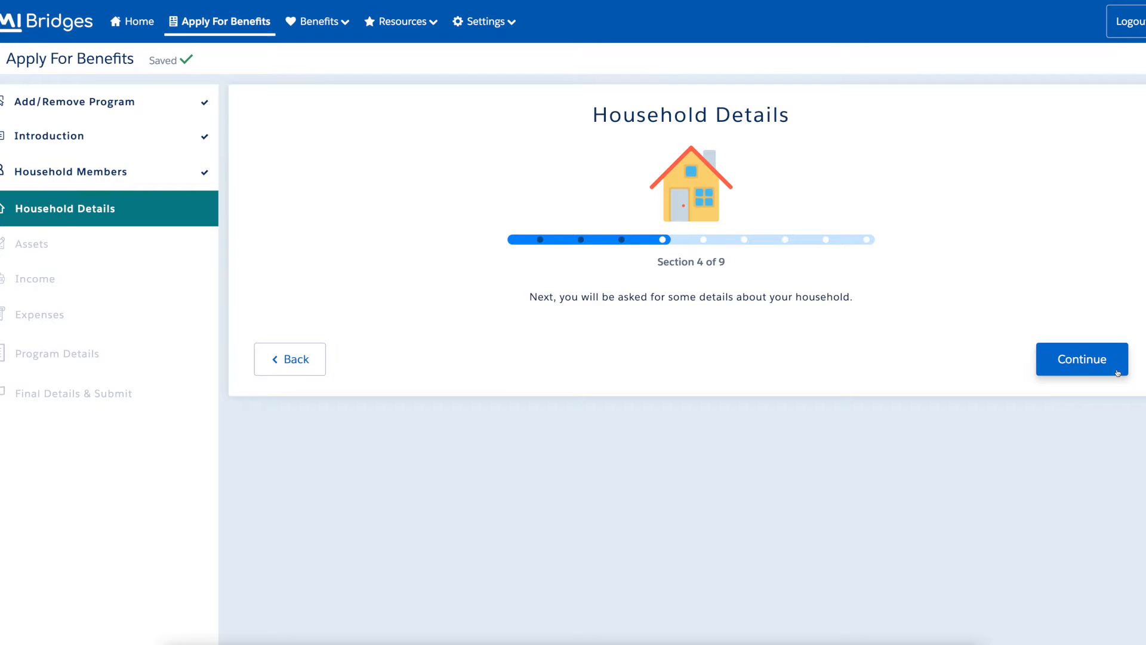
Answer No to filing a federal tax return and to being claimed as a dependent.
left_click(1119, 368)
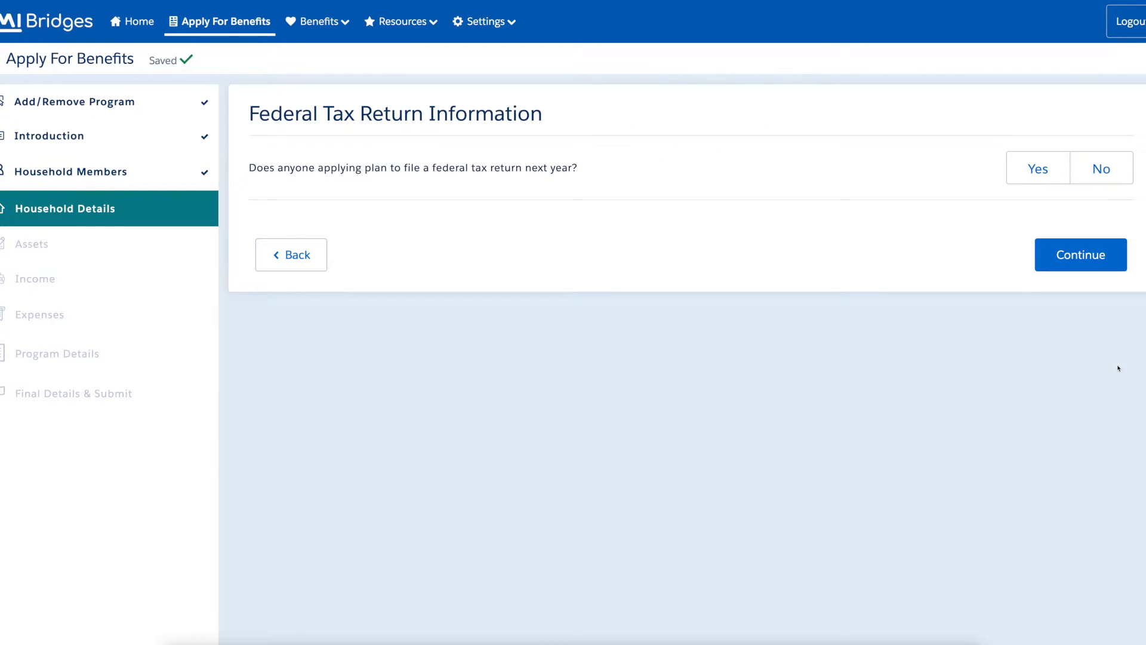
left_click(1124, 177)
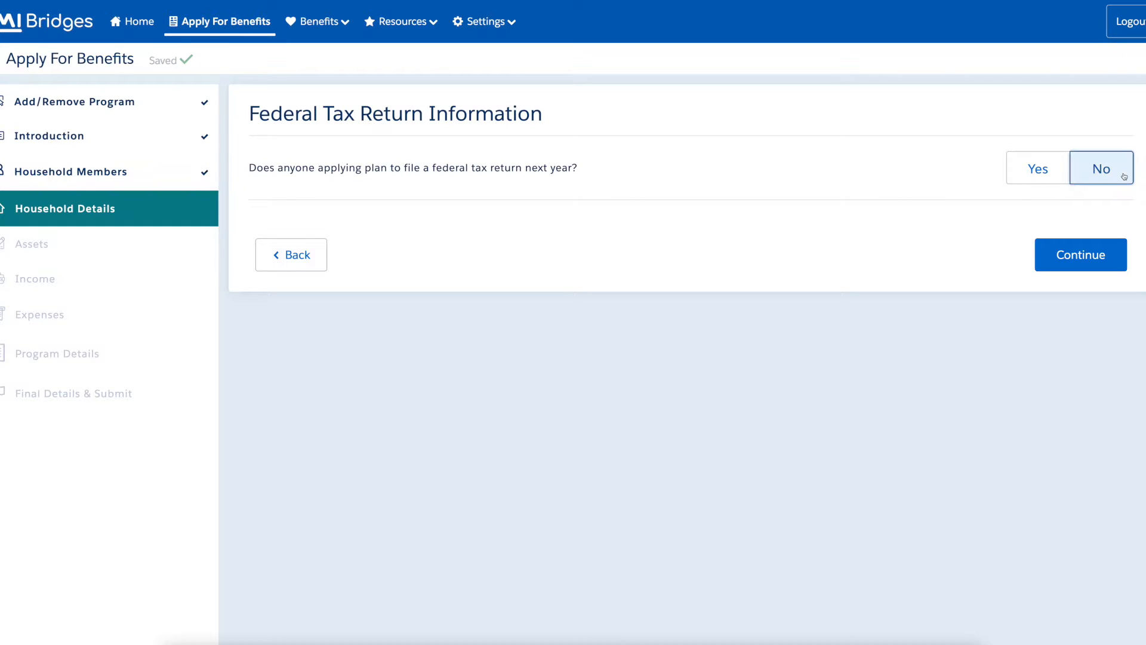
left_click(1116, 264)
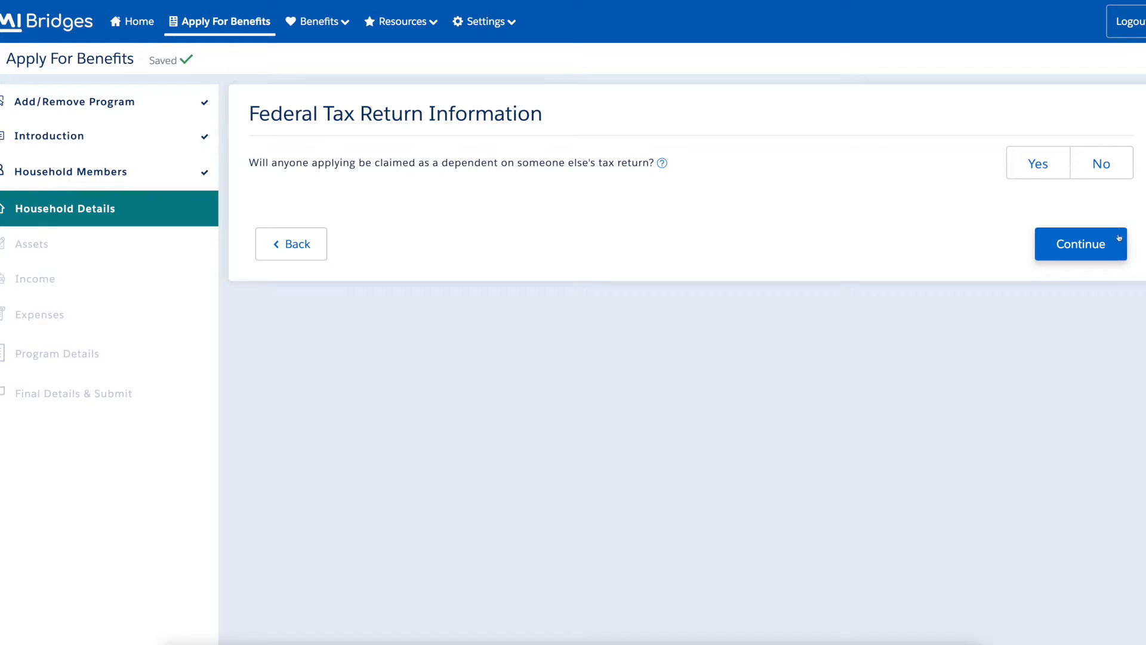
left_click(1124, 172)
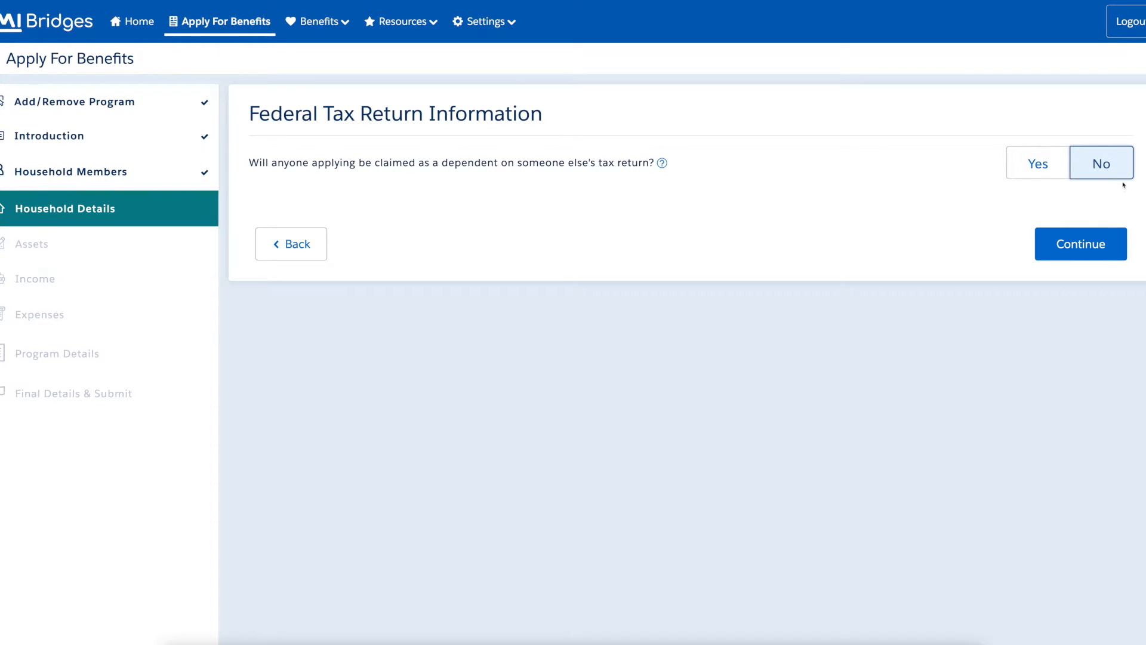
left_click(1118, 254)
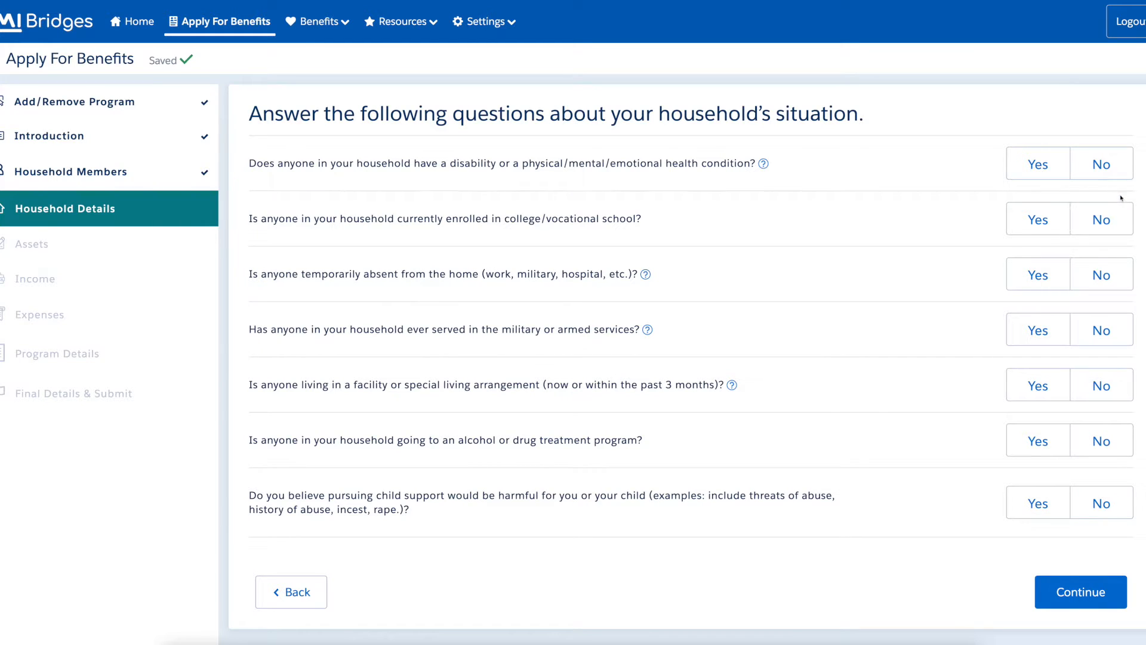
Answer Yes to disability and No to college, absence, military, facility, treatment and child support.
left_click(1063, 178)
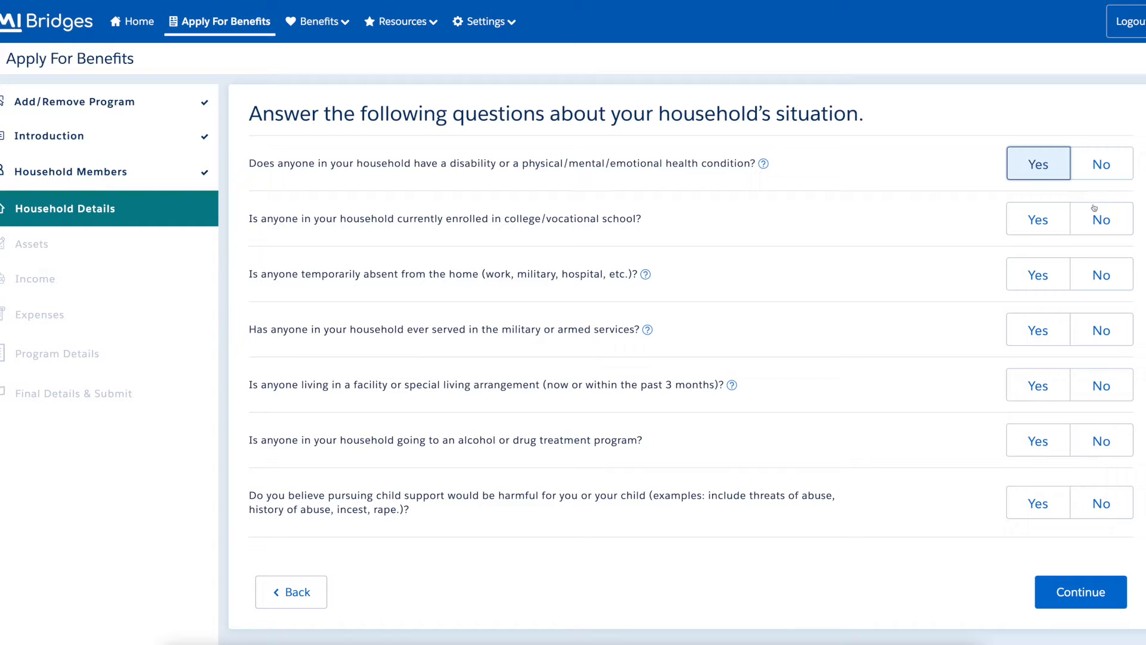
left_click(1123, 231)
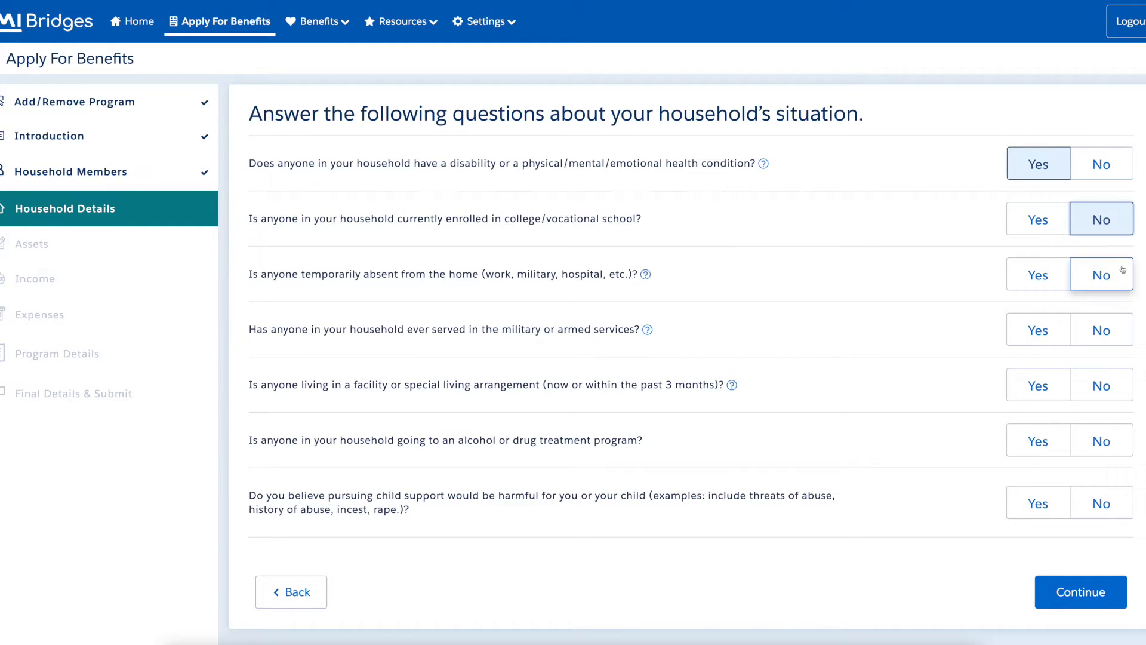
left_click(1123, 286)
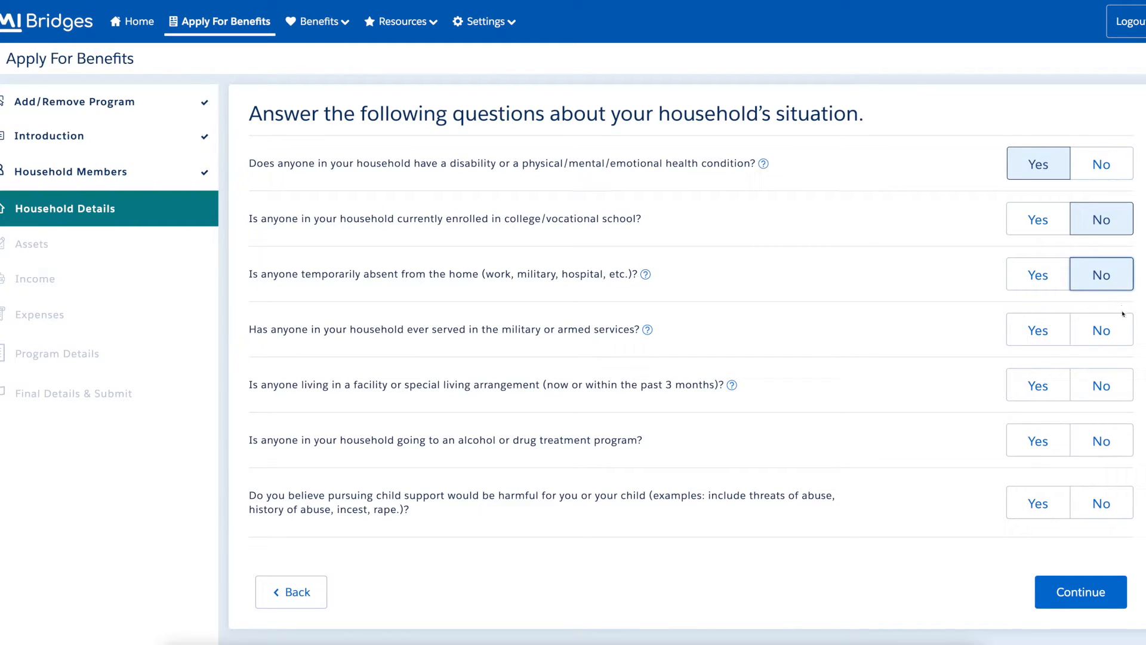
left_click(1123, 343)
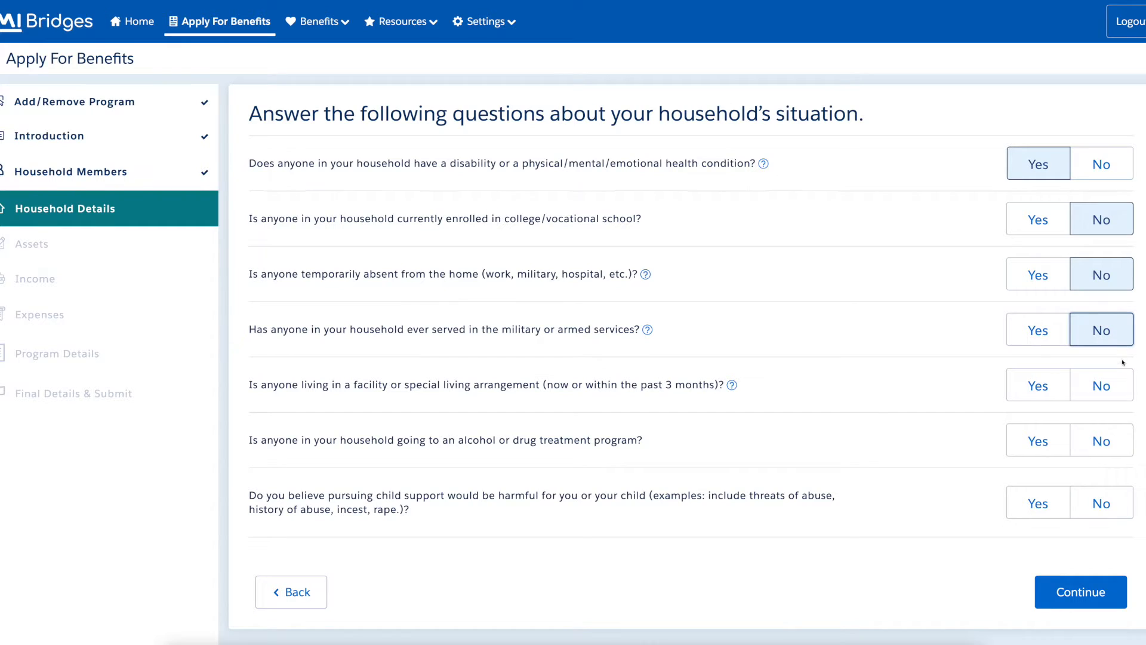
left_click(1124, 397)
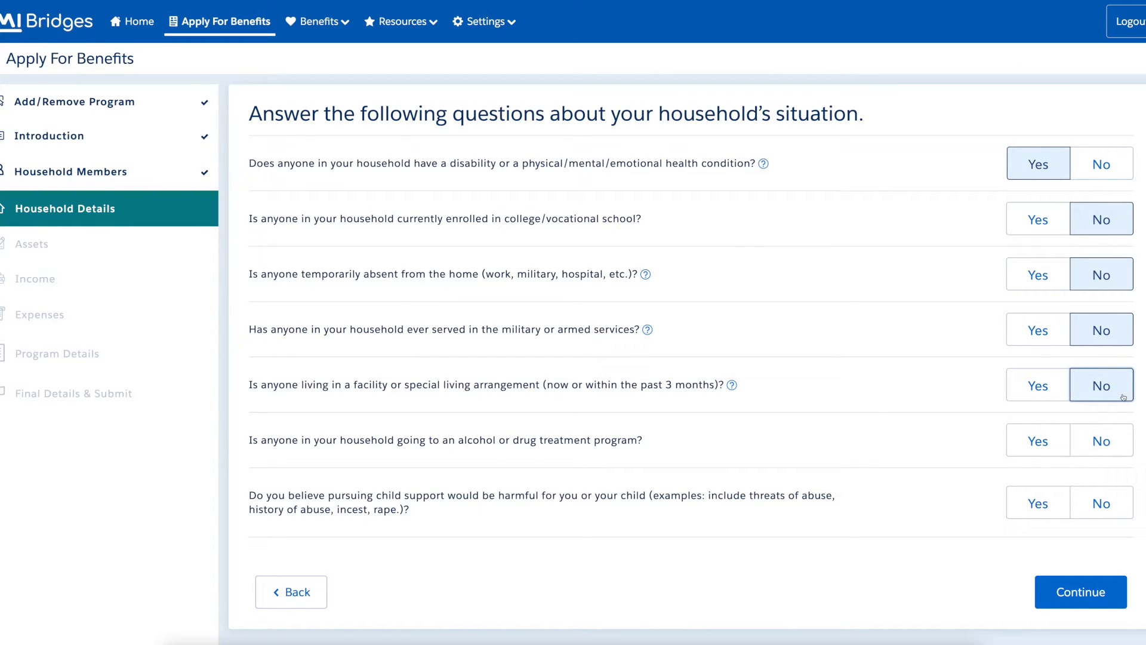
left_click(1125, 452)
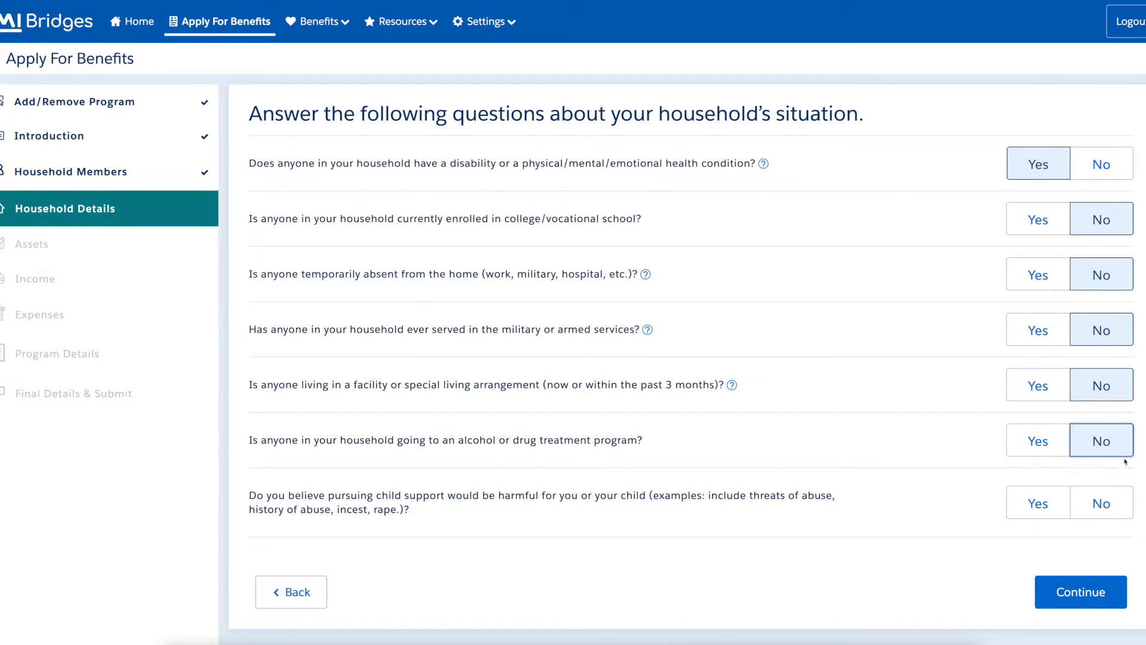
left_click(1121, 514)
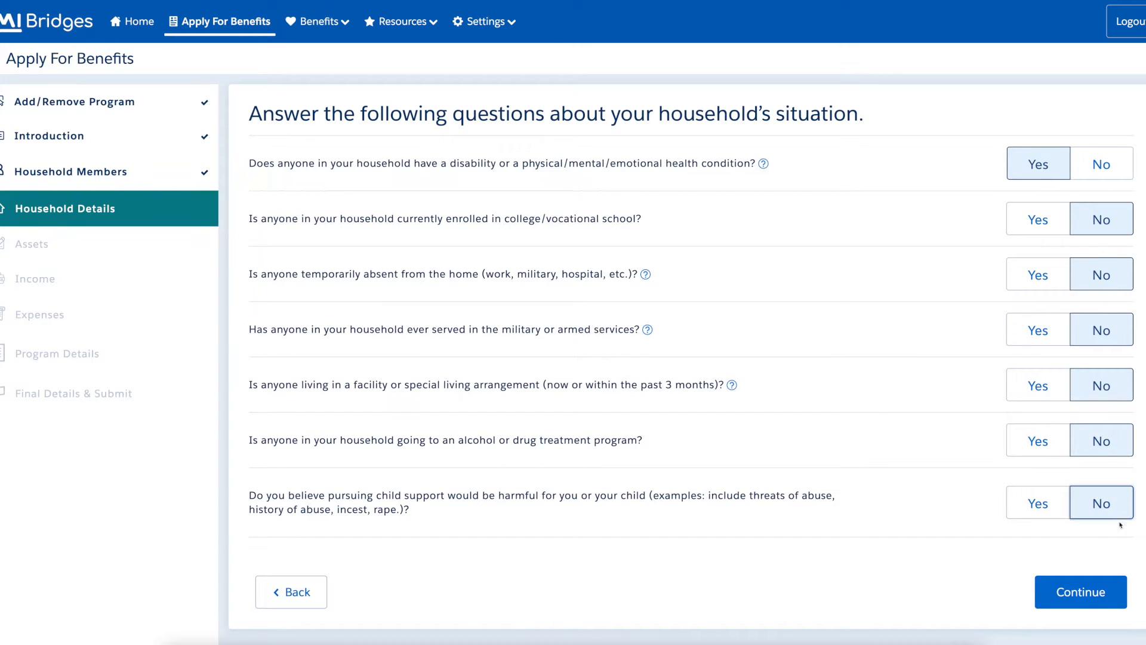
Assign the disability to the 12-year-old household member.
left_click(1120, 601)
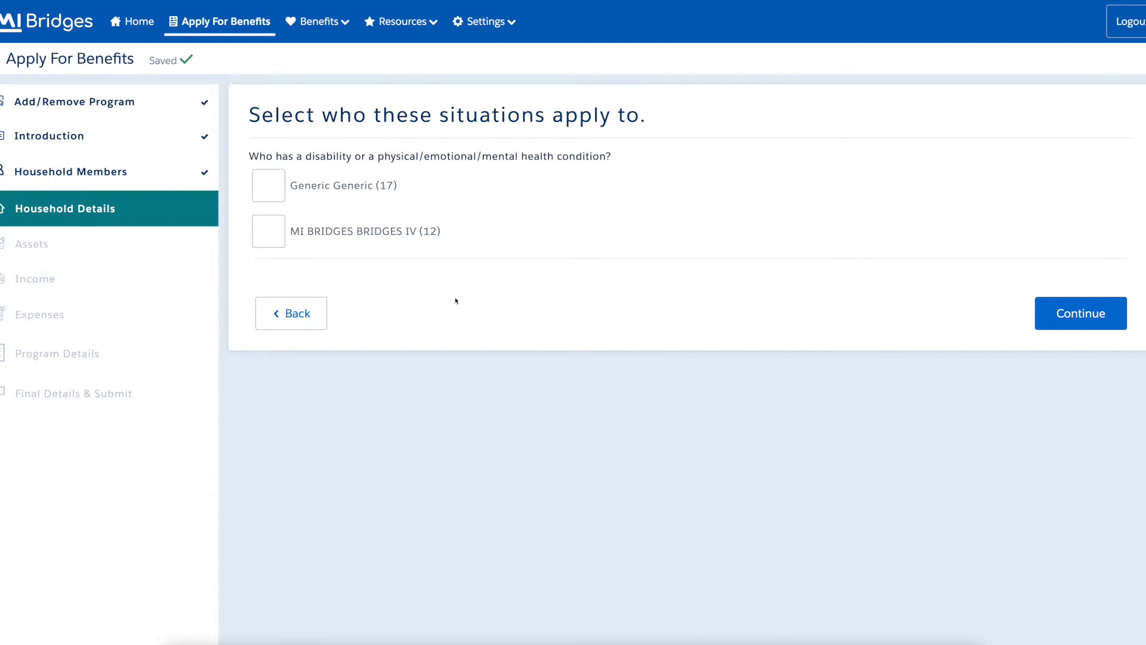
left_click(278, 241)
left_click(1119, 323)
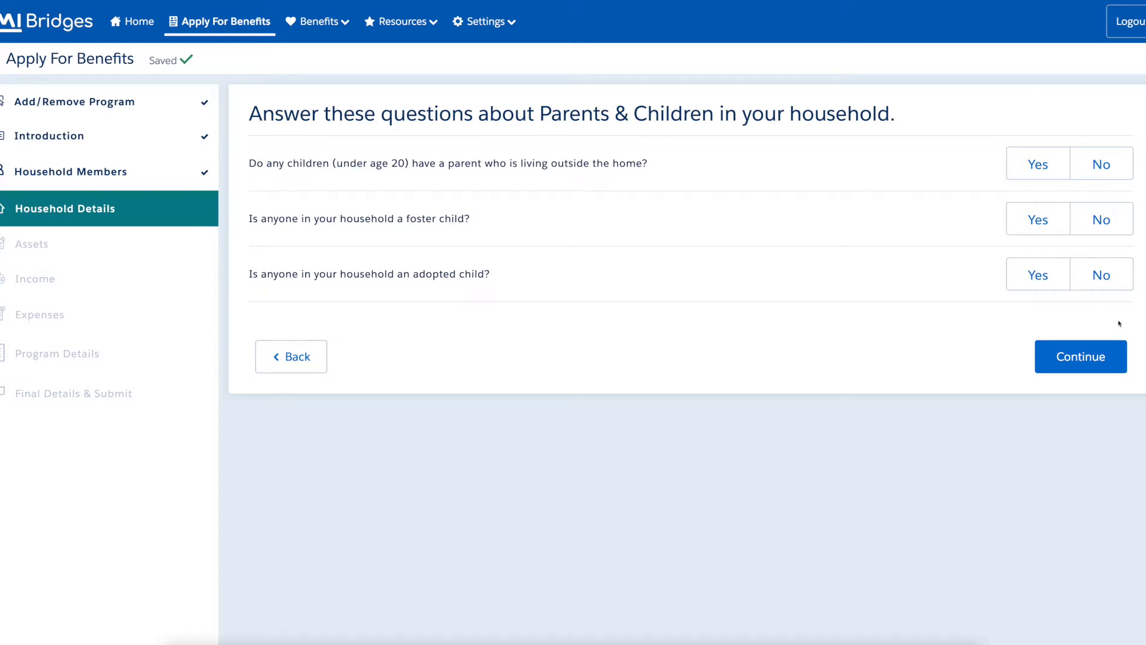
Answer No to parent living elsewhere, foster child and adopted child questions.
left_click(1123, 174)
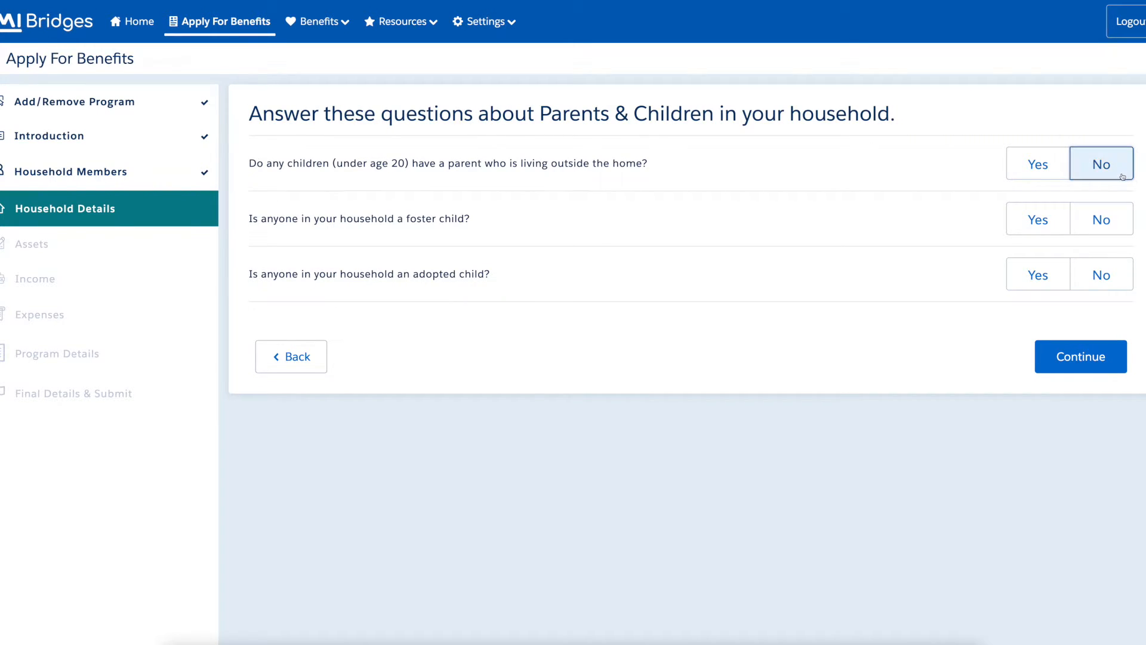
left_click(1125, 231)
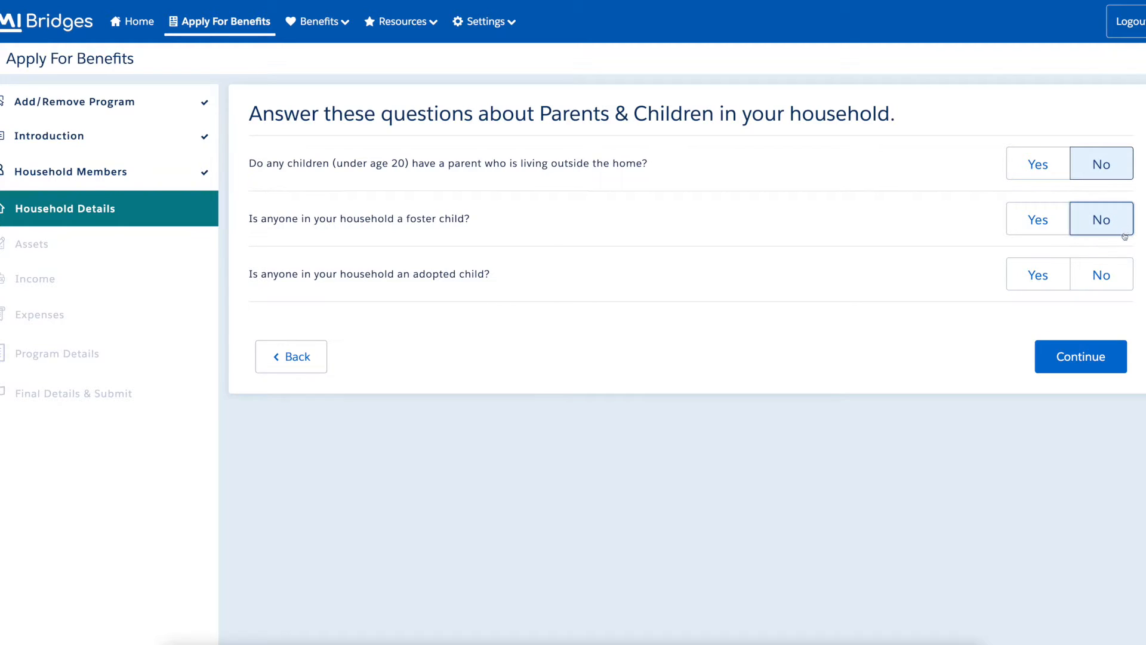
left_click(1126, 281)
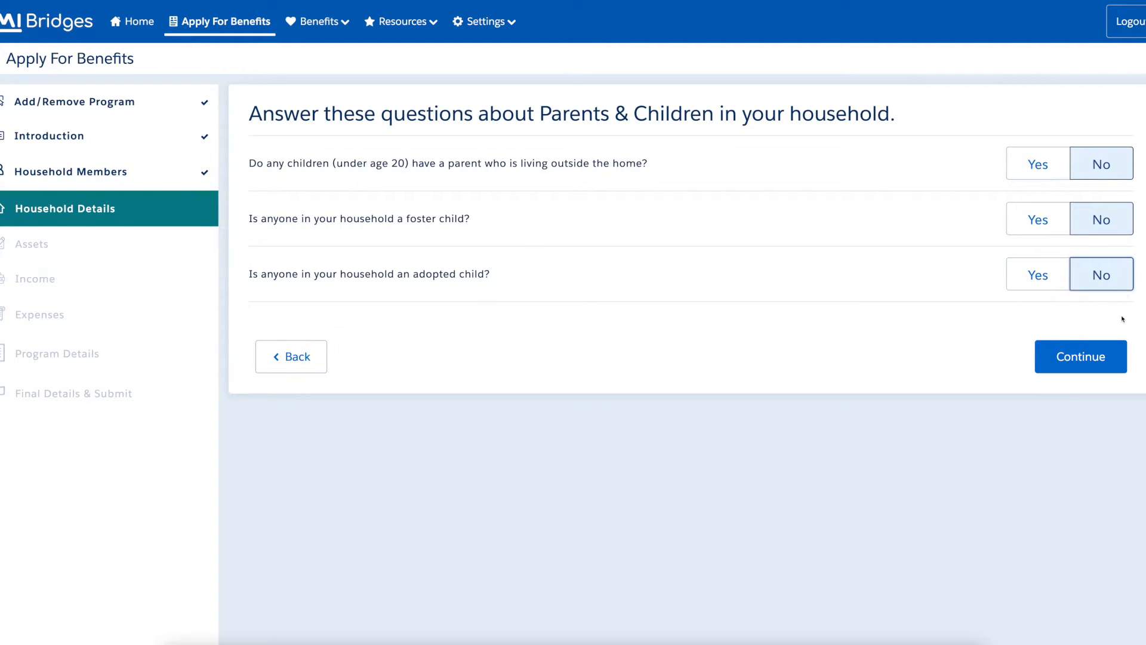
left_click(1117, 367)
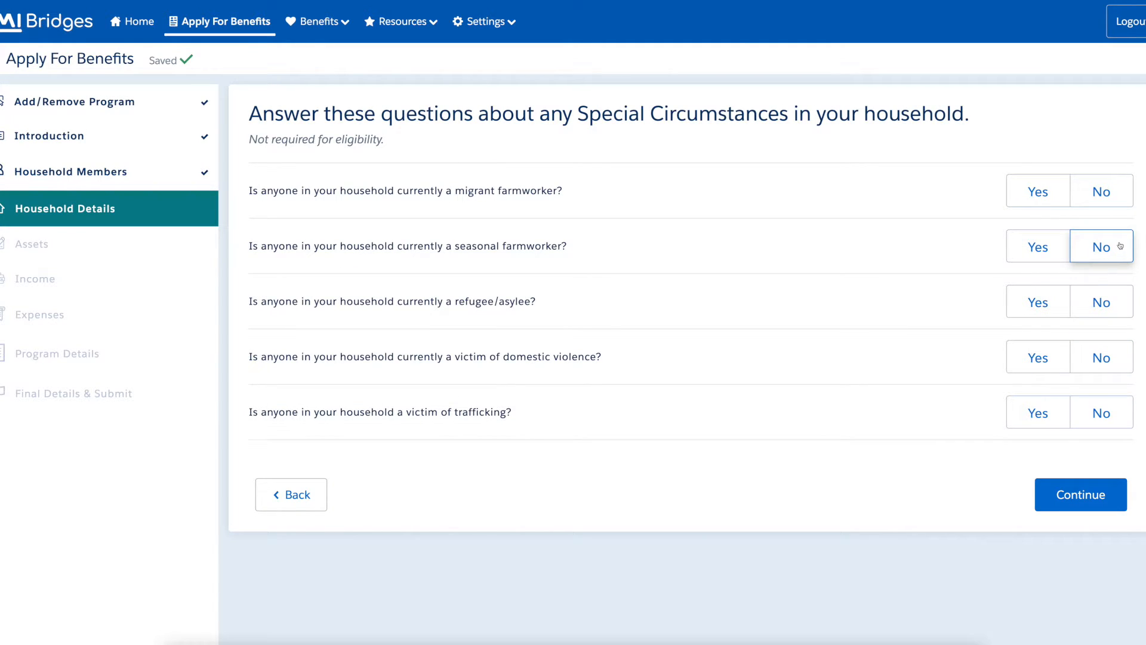
Answer No to migrant, seasonal farmworker, refugee, domestic violence and trafficking questions.
left_click(1124, 197)
left_click(1125, 255)
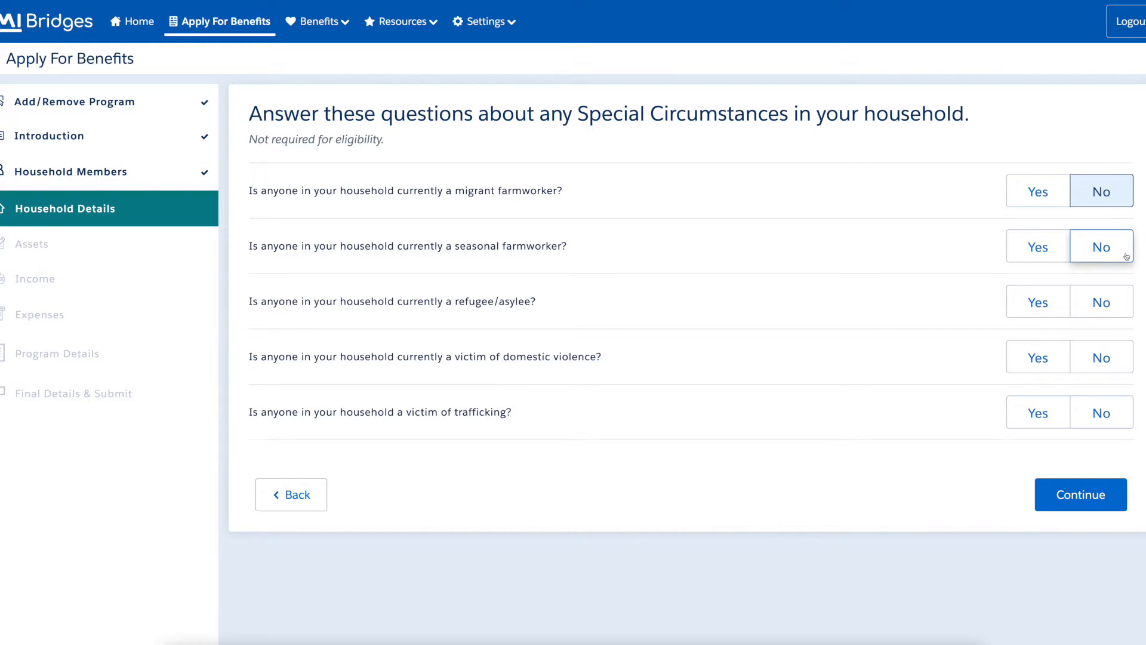
left_click(1124, 311)
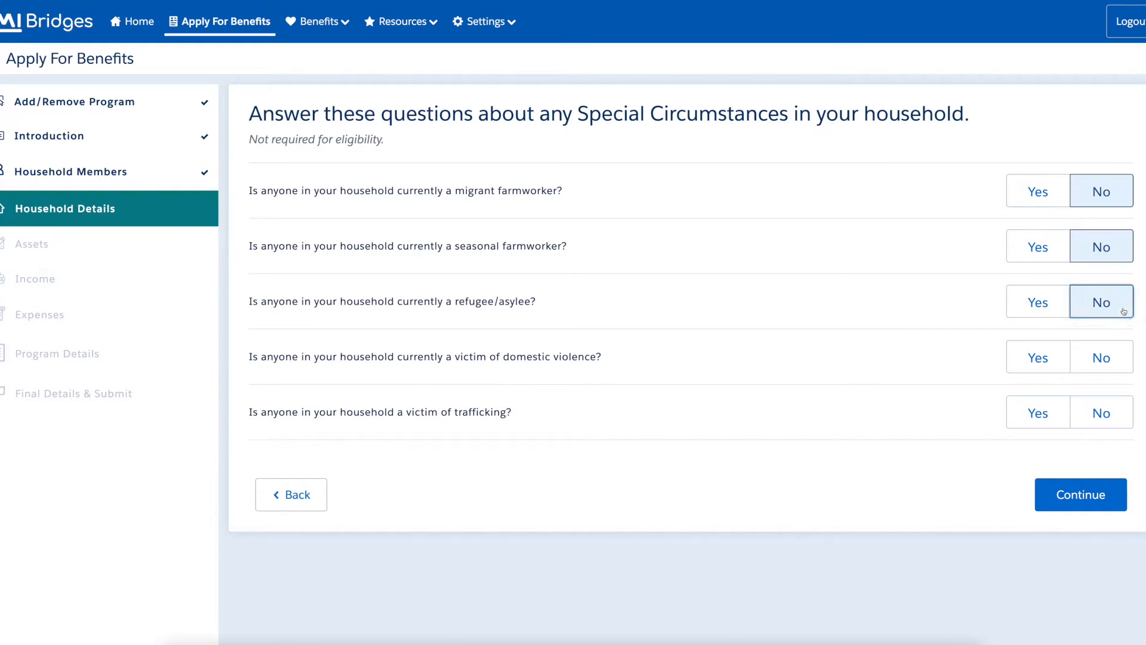
left_click(1124, 367)
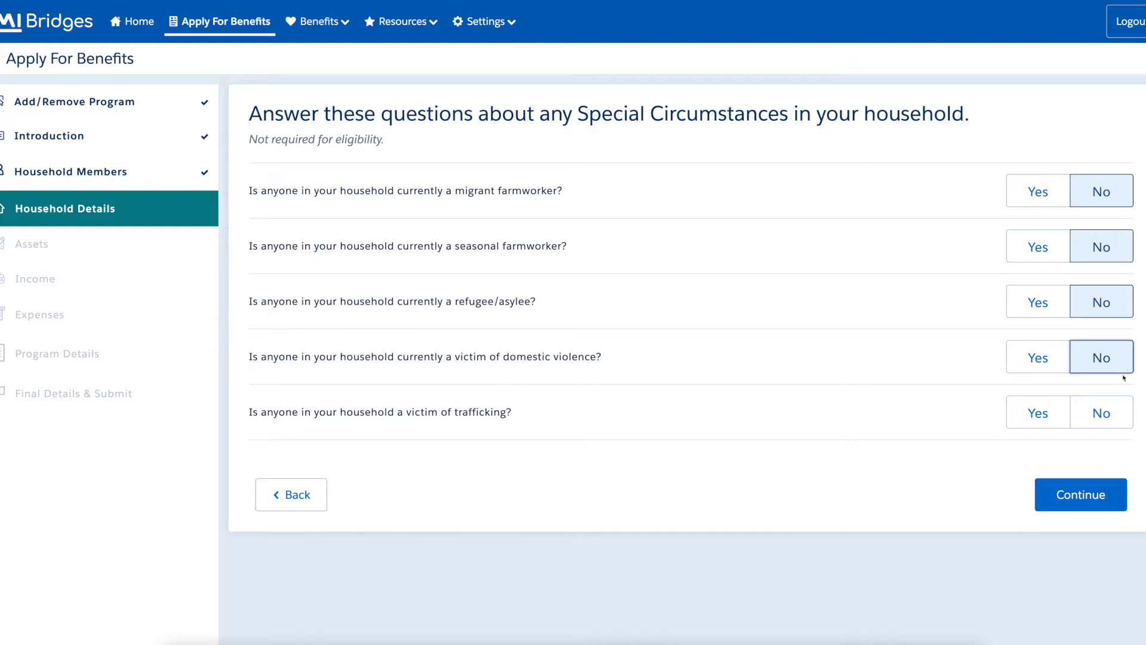
left_click(1125, 422)
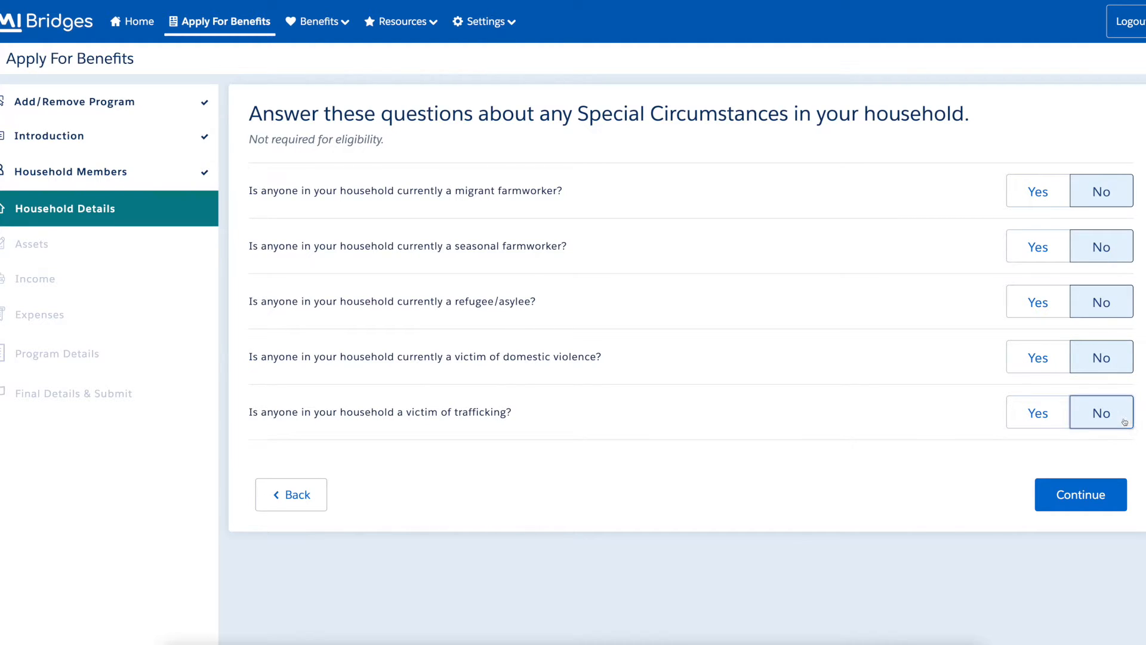
left_click(1120, 505)
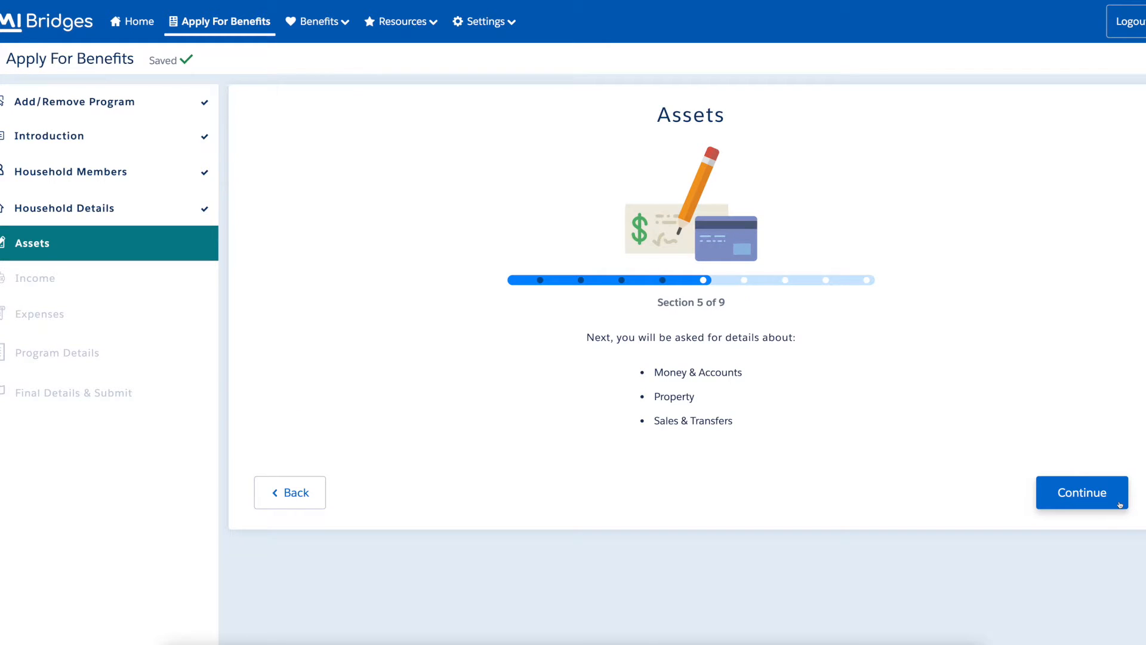
Answer No to money and accounts, property, sales and transfers, total assets and vehicles.
left_click(1121, 505)
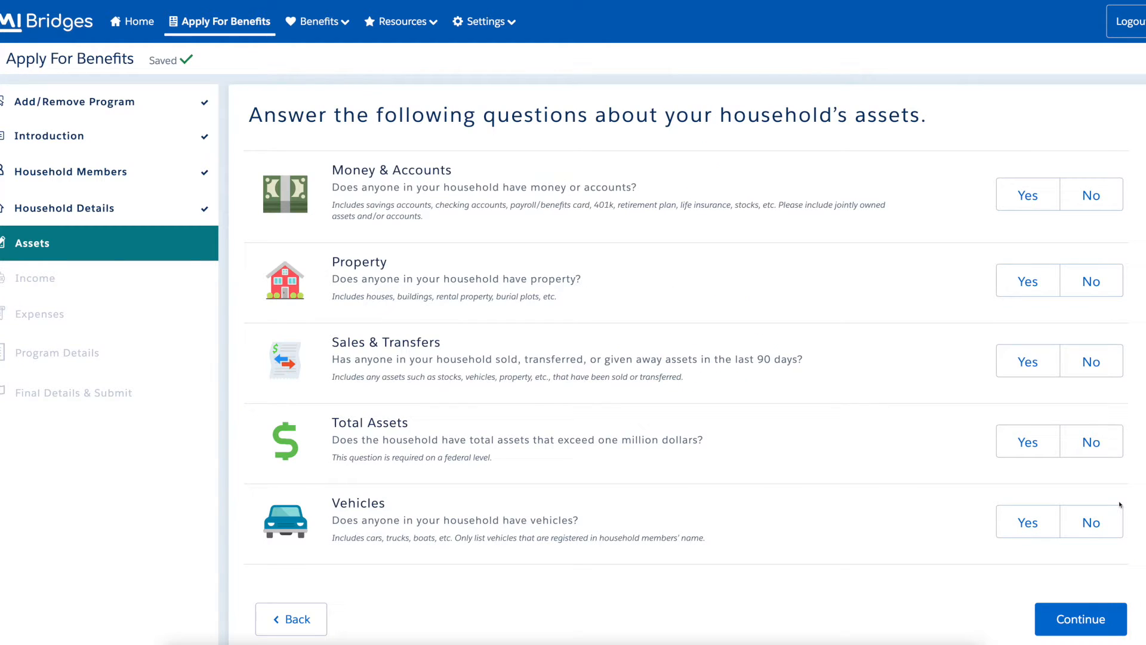
left_click(1113, 203)
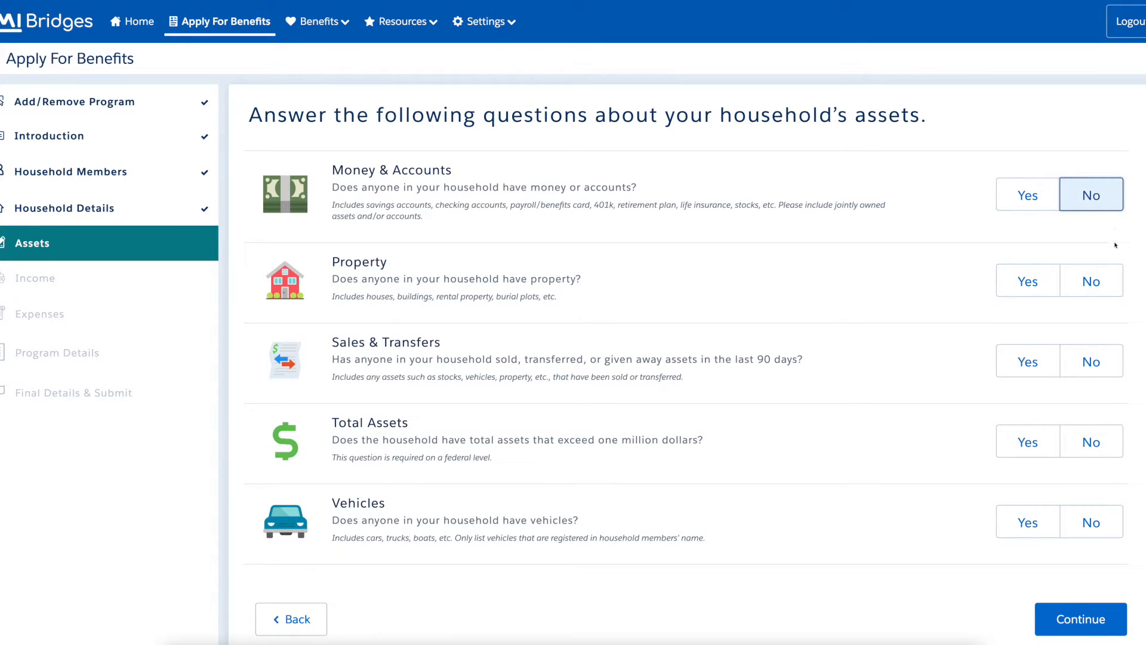
left_click(1116, 289)
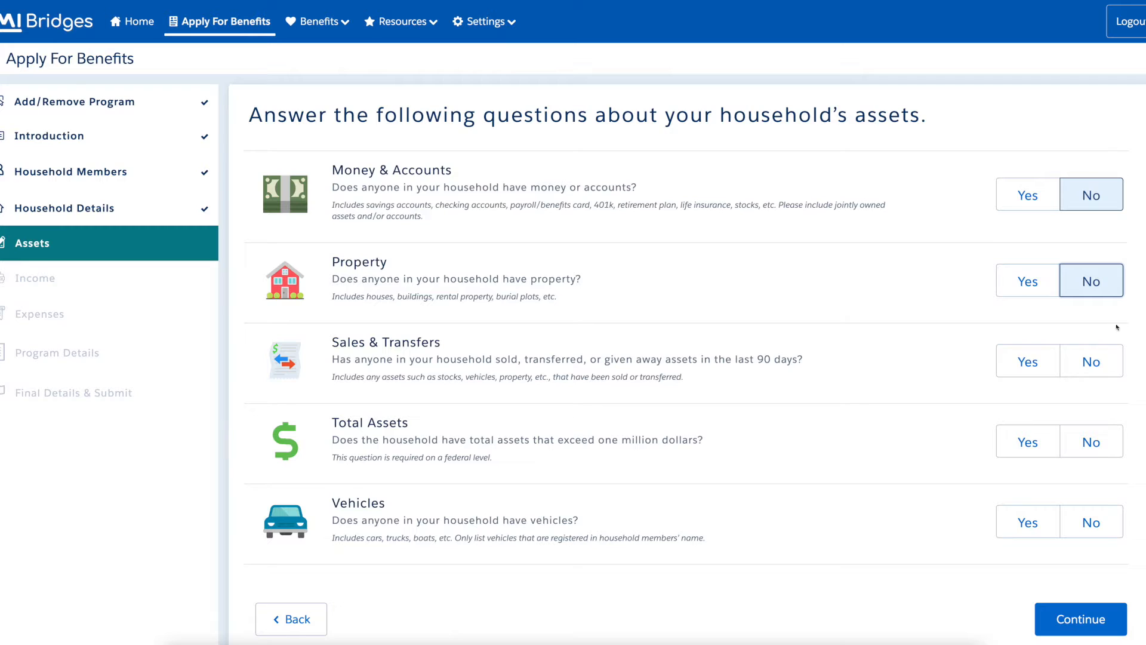
left_click(1117, 375)
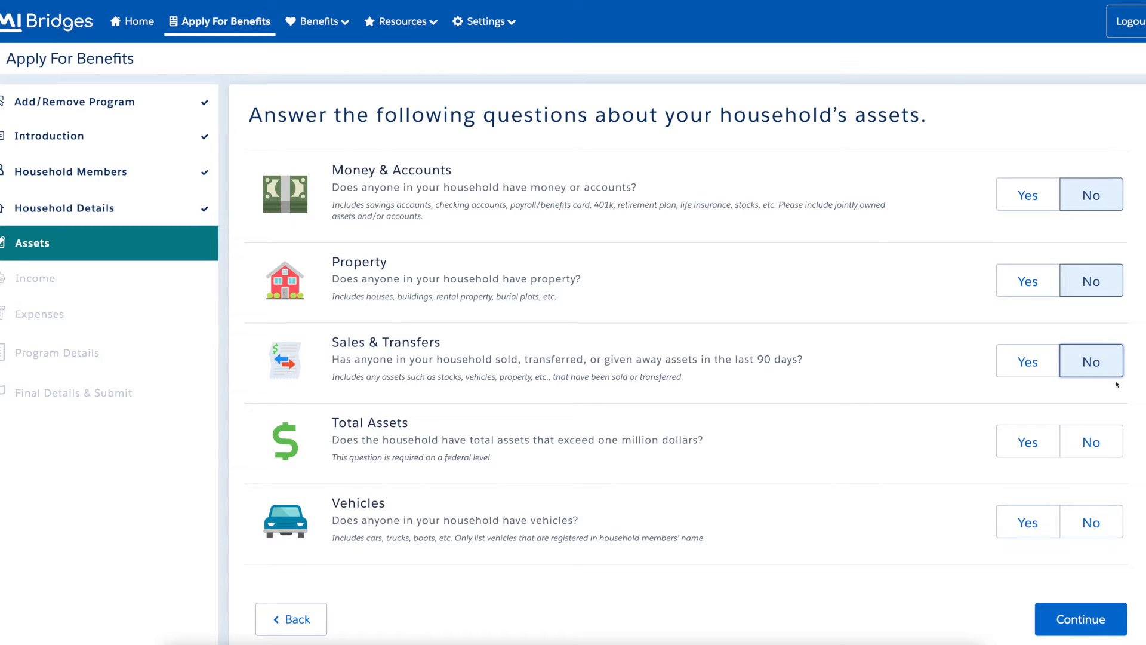
left_click(1115, 452)
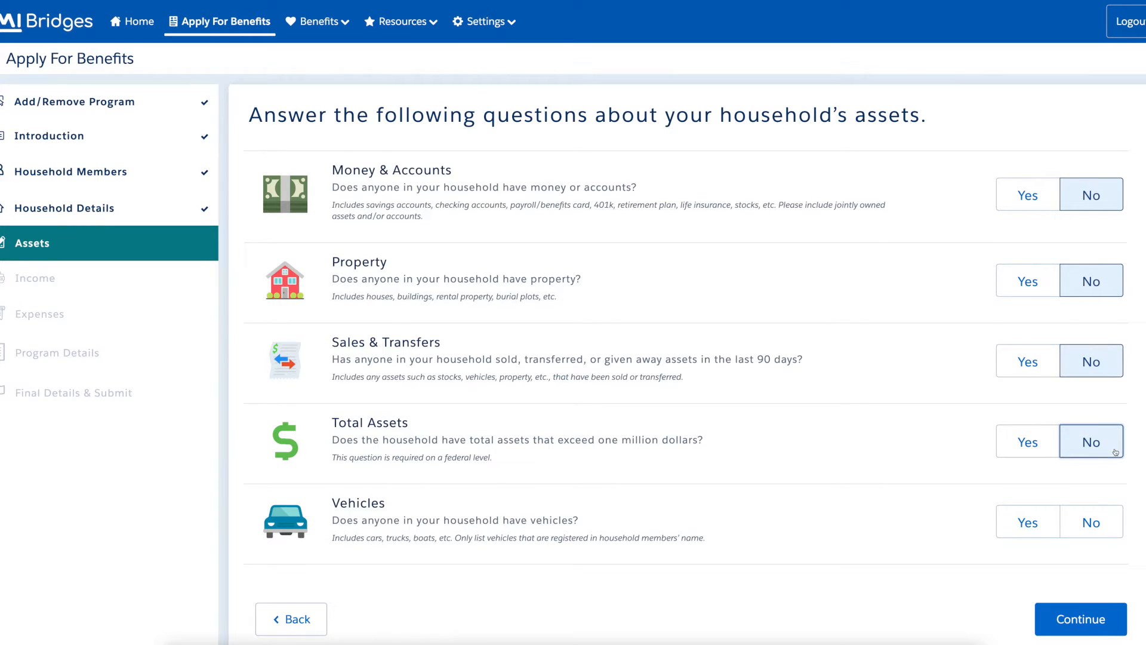
left_click(1115, 534)
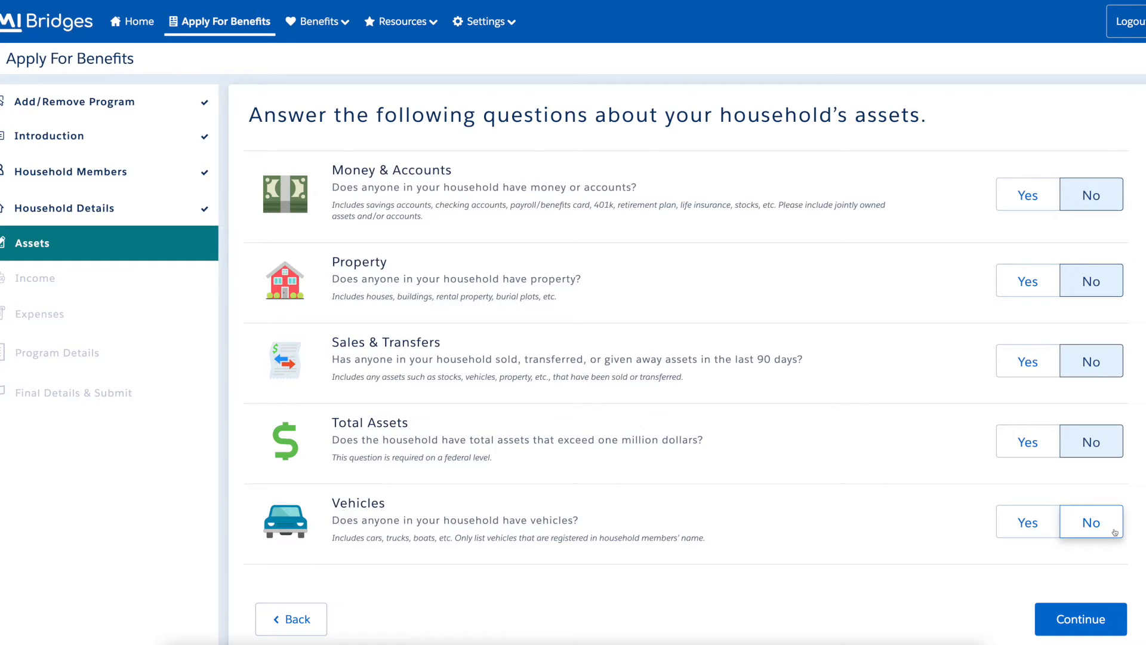
left_click(1118, 626)
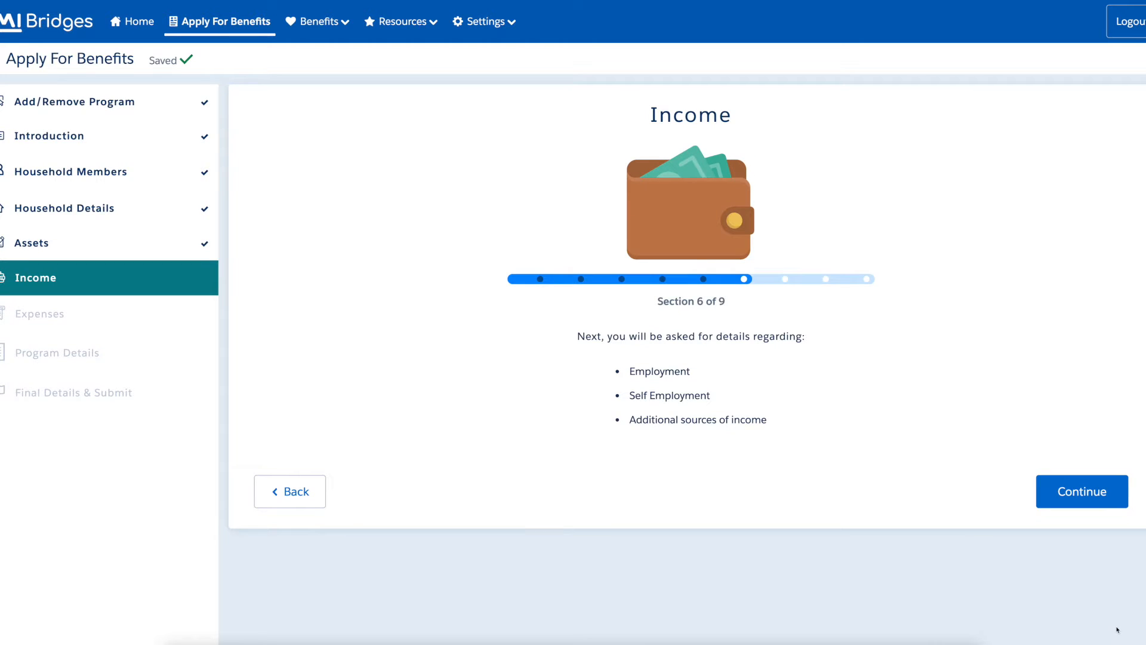
Answer No to employment, self-employment, additional income, employment change and fluctuating income.
left_click(1121, 500)
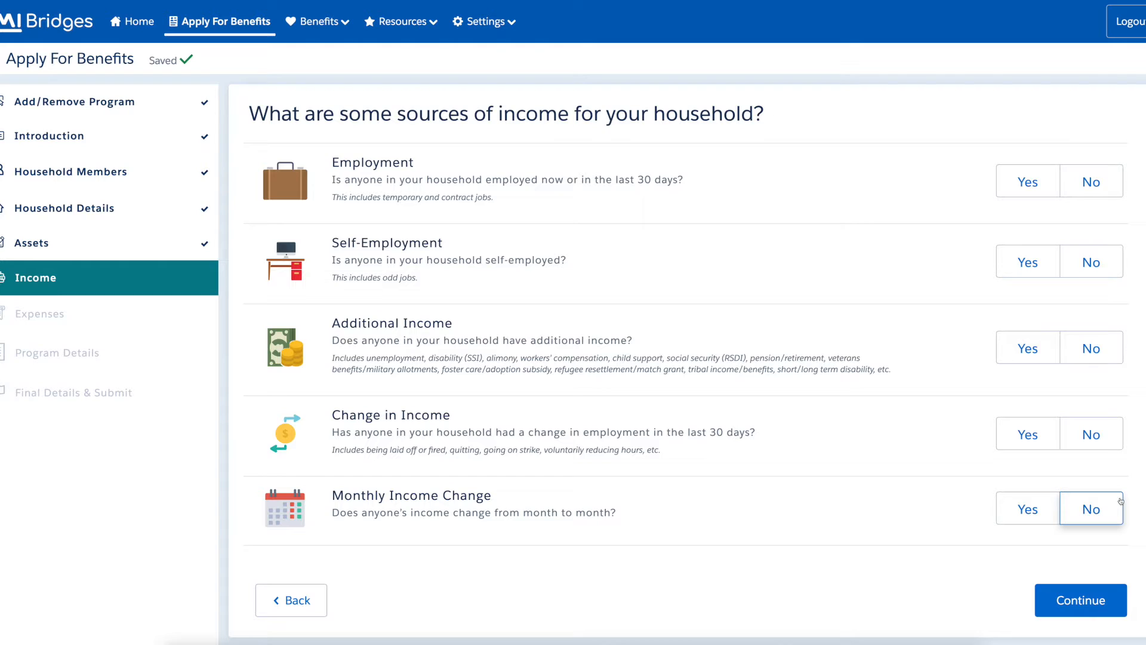
left_click(1119, 192)
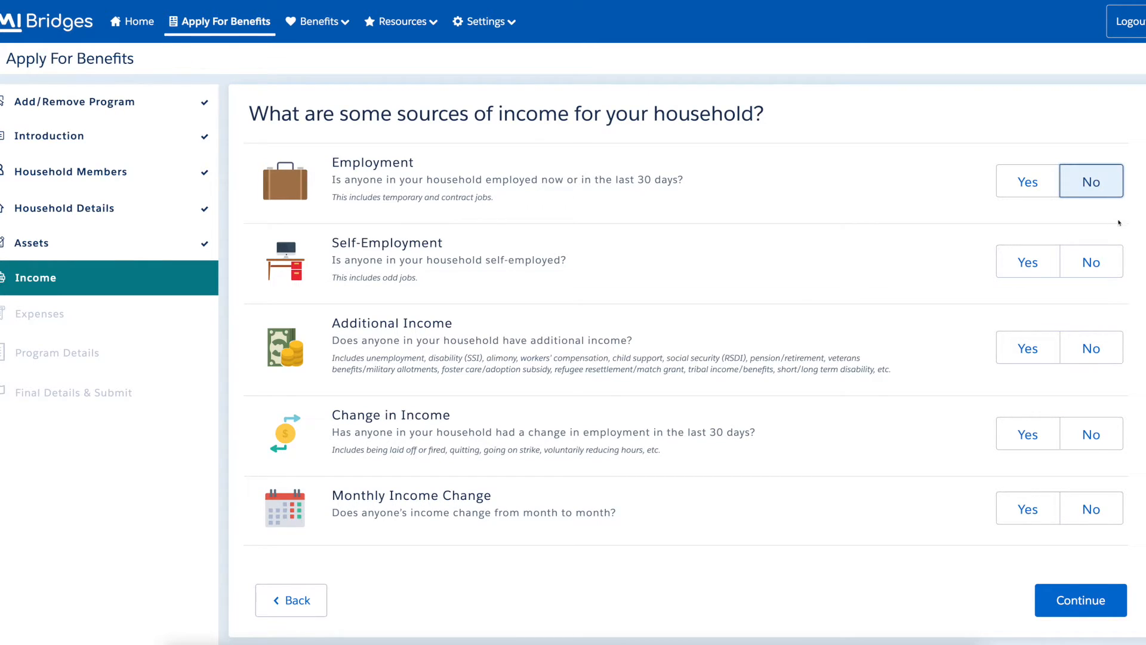
left_click(1118, 273)
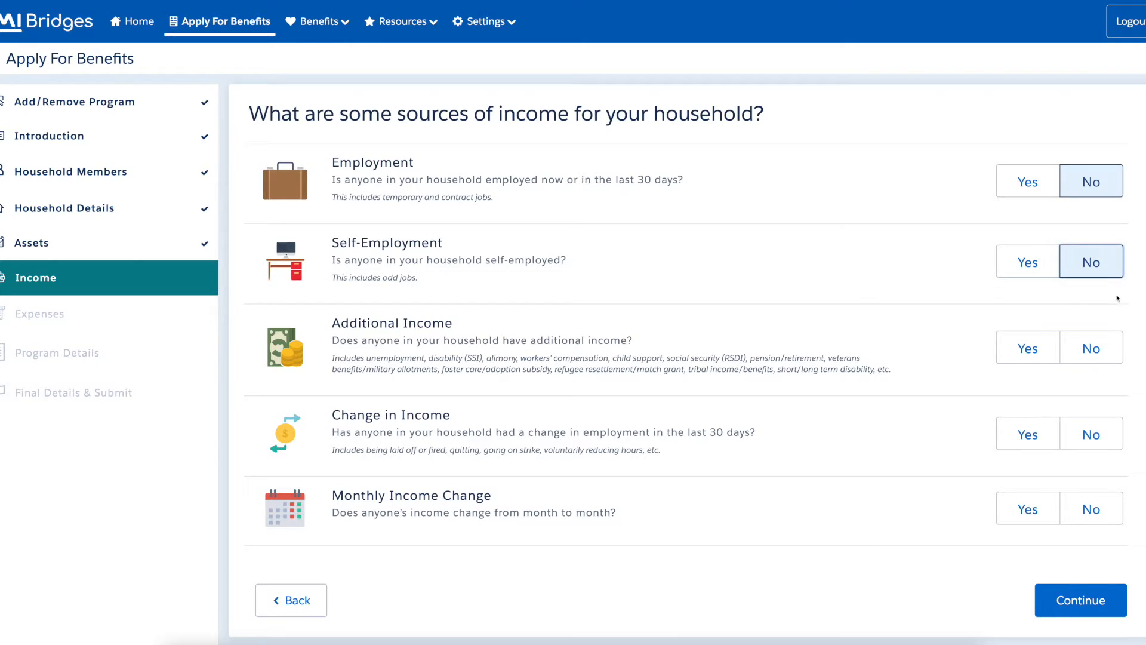
left_click(1119, 358)
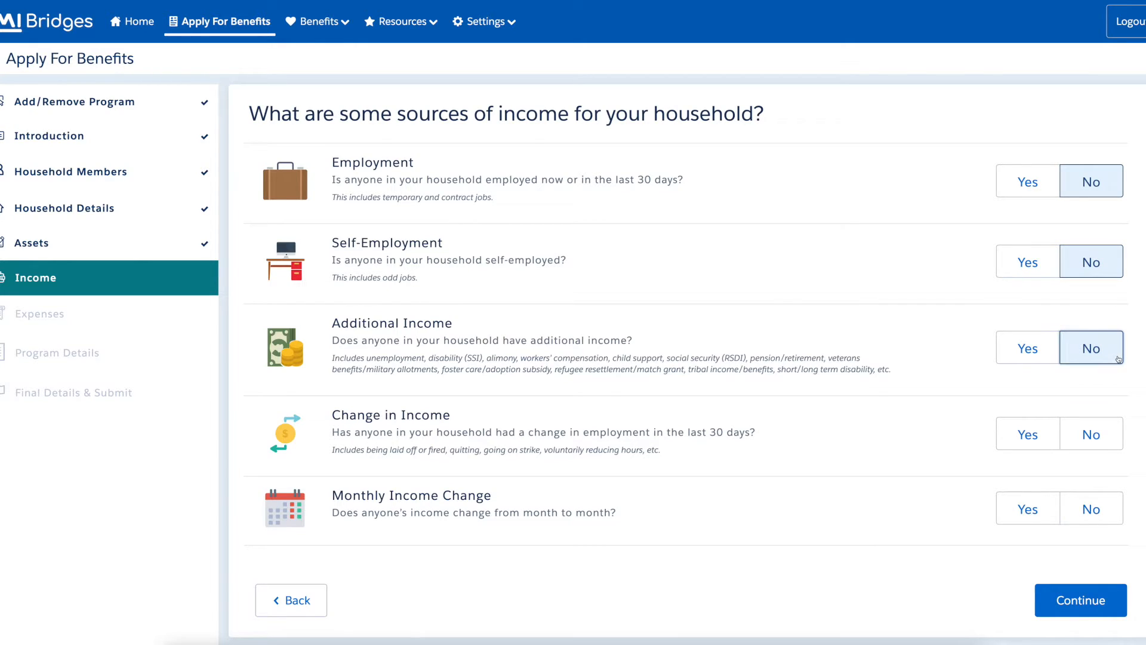
left_click(1118, 446)
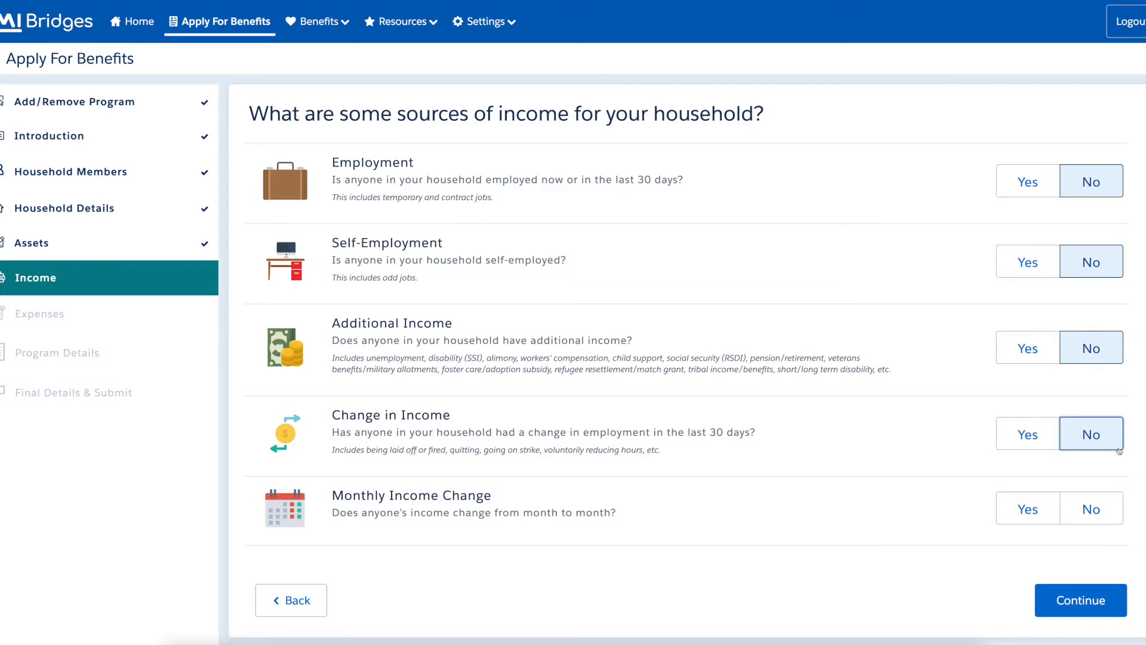
left_click(1117, 514)
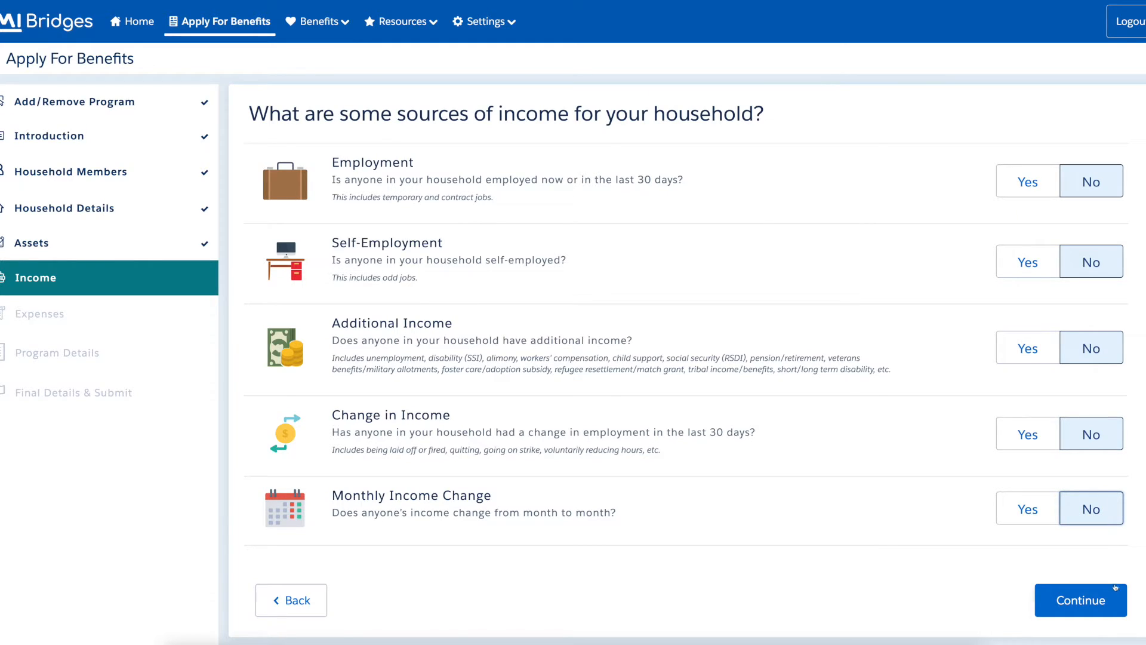
left_click(1115, 611)
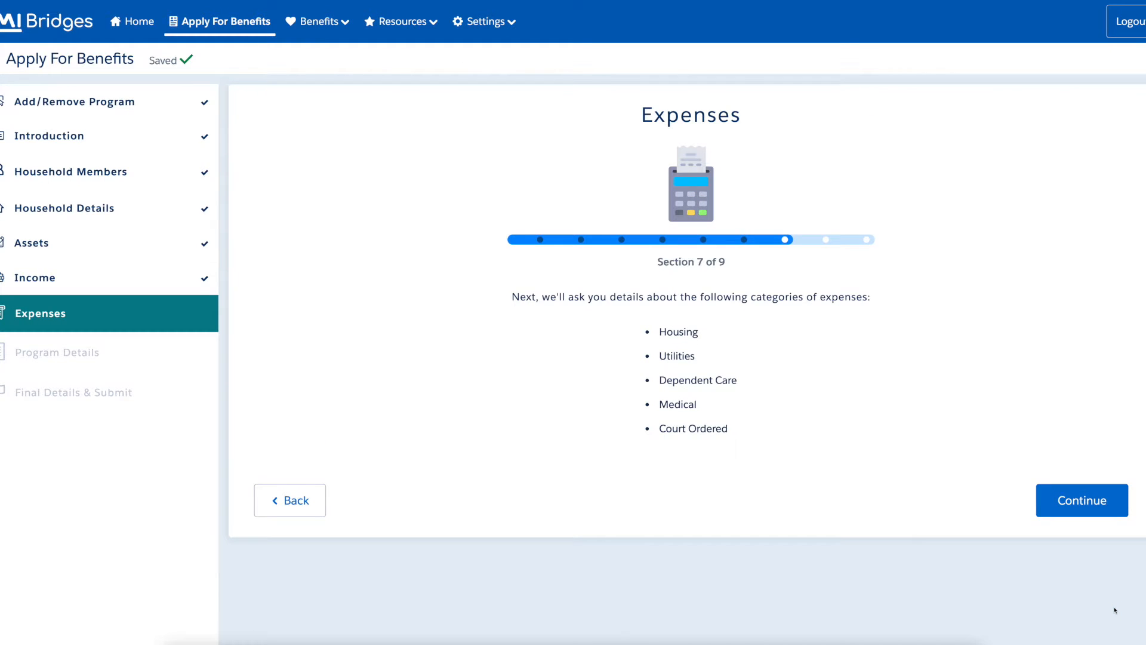
Answer No to housing, utilities, dependent care, medical, court-ordered and tax-deductible expenses.
left_click(1125, 510)
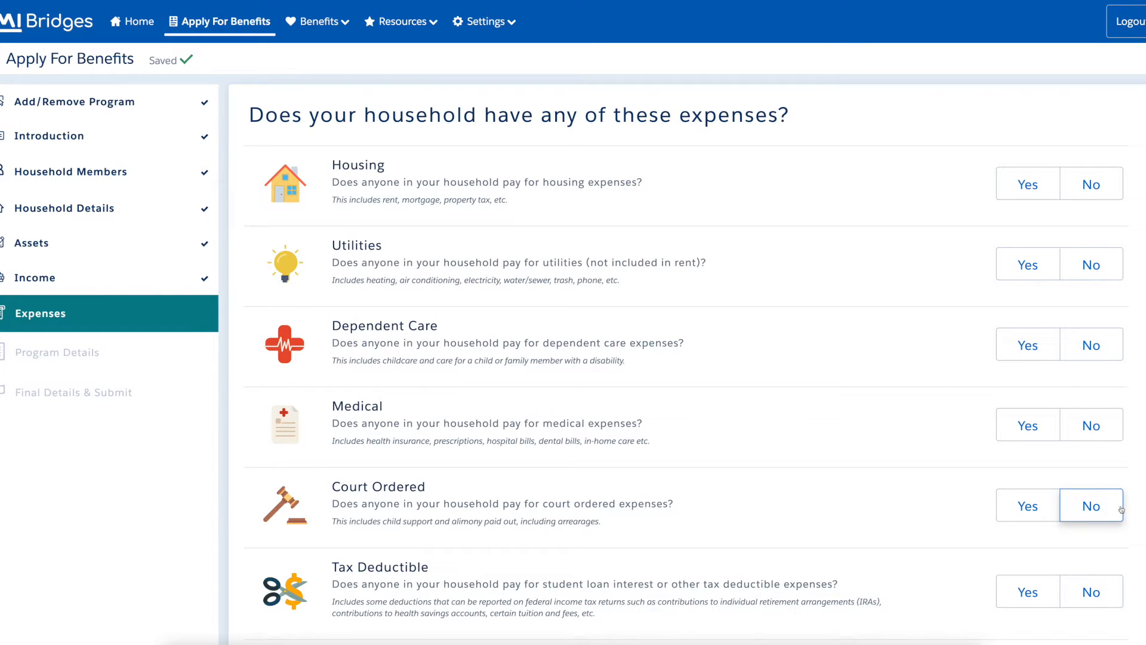
left_click(1118, 189)
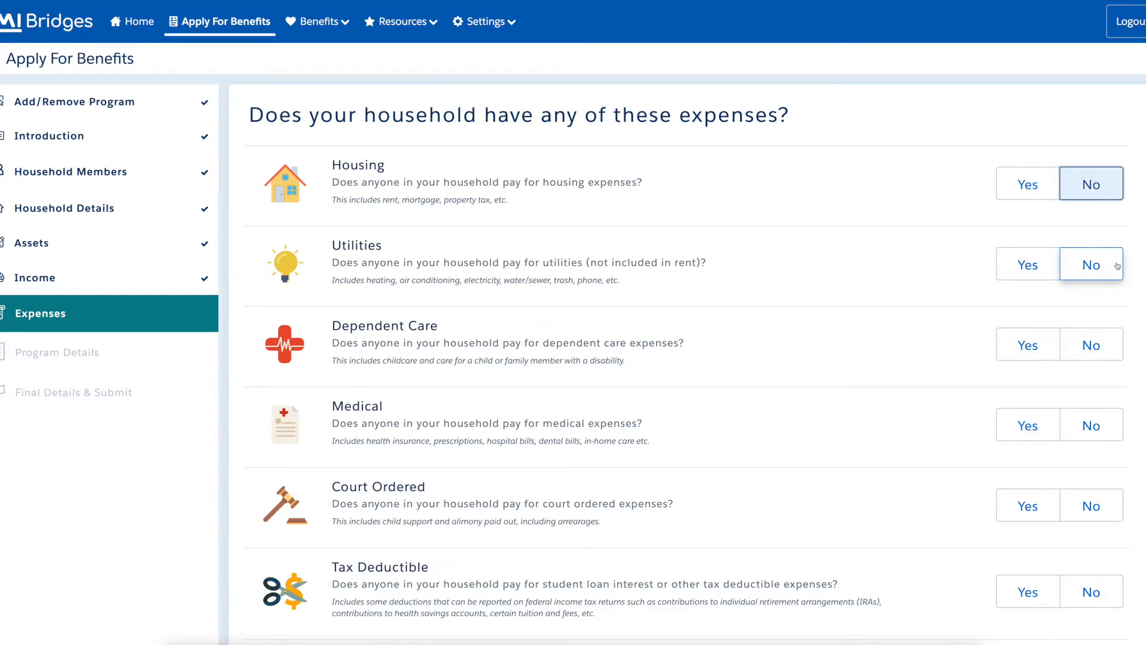
left_click(1118, 277)
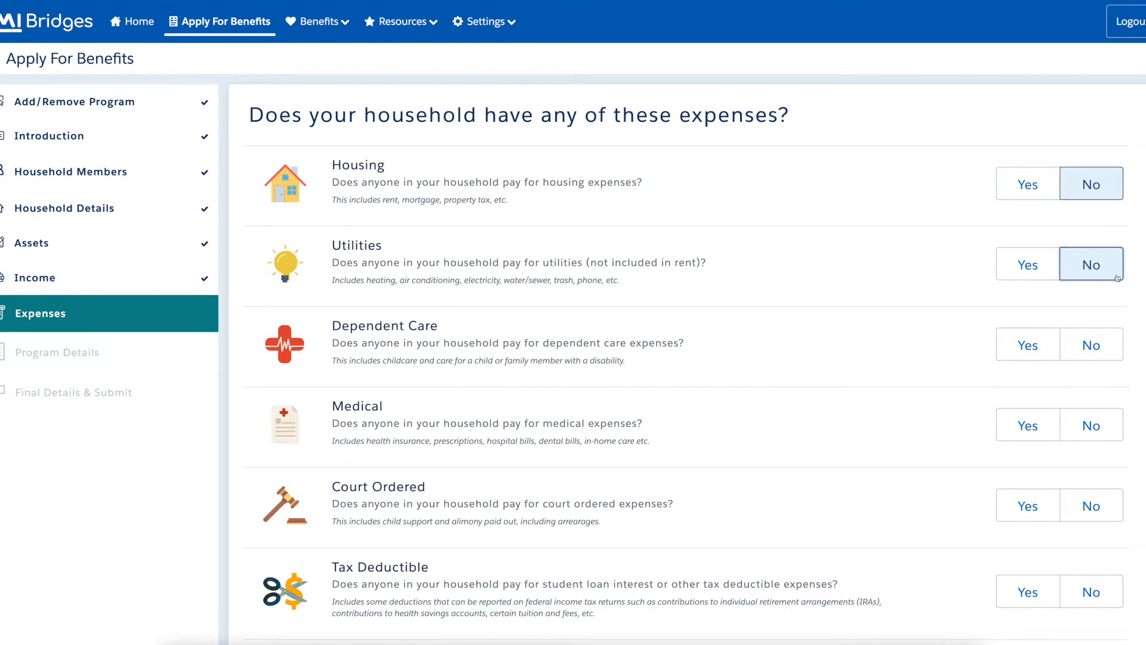
left_click(1116, 356)
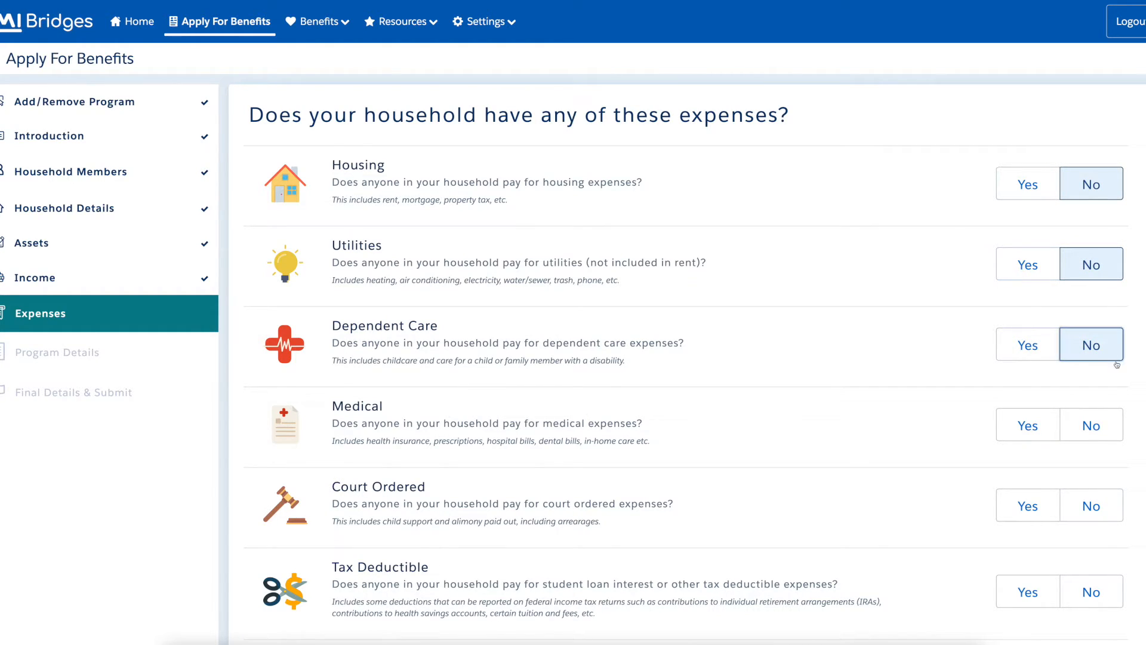
left_click(1119, 437)
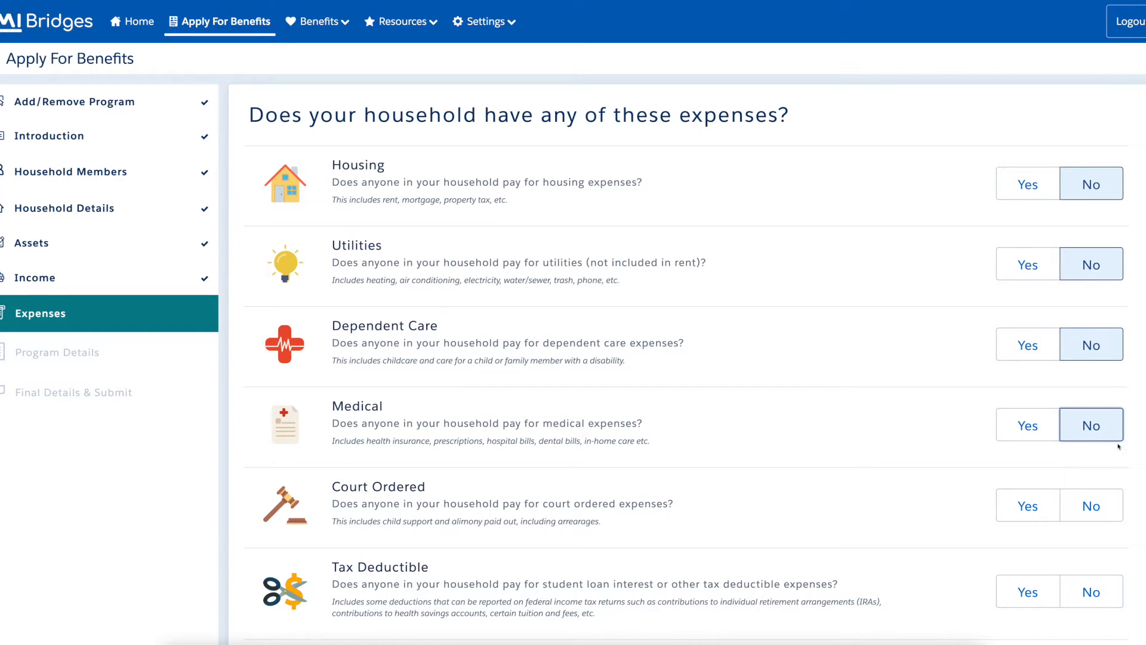
left_click(1119, 517)
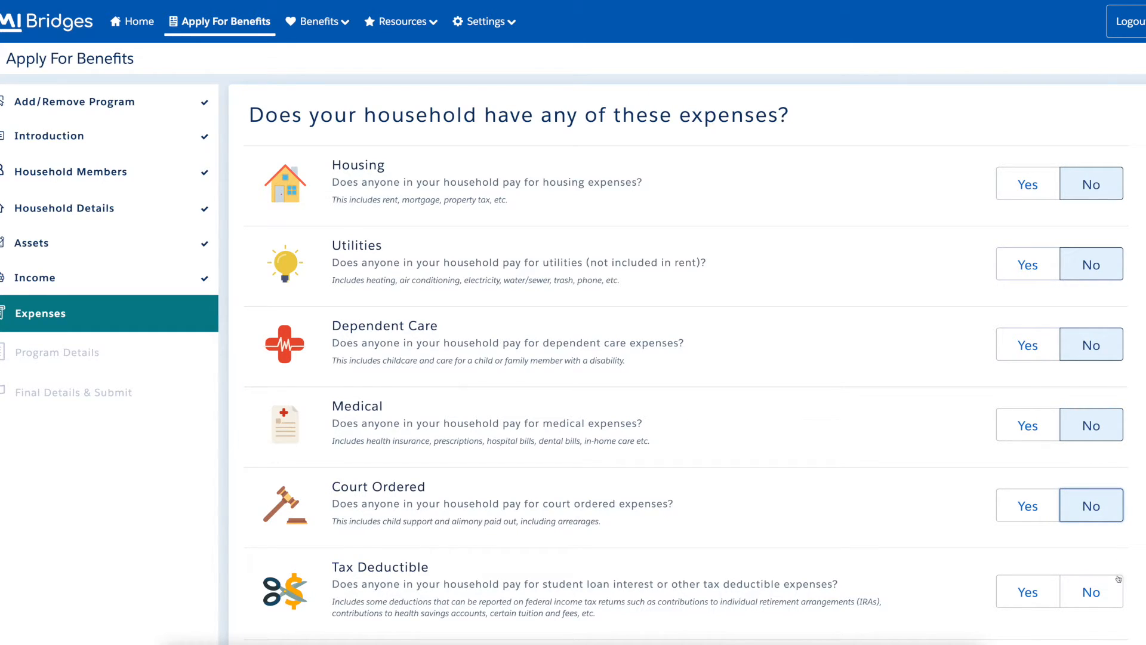
left_click(1117, 602)
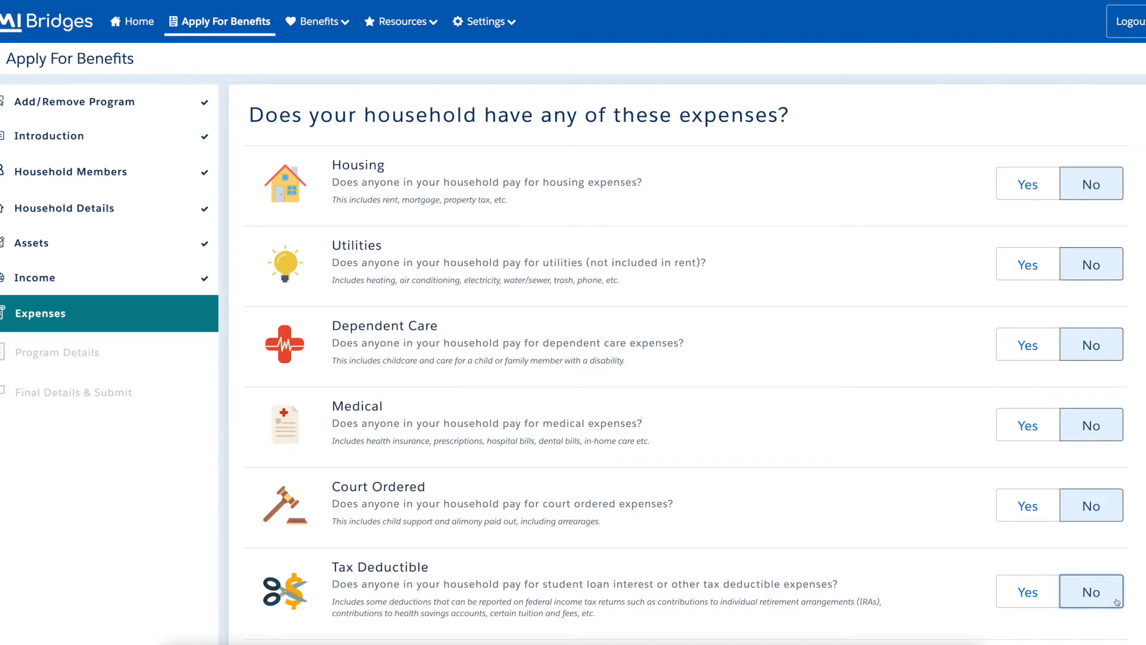
Answer No to the extra air conditioning fee and save the expenses.
scroll(1117, 602, "down", 4)
left_click(1116, 423)
left_click(1116, 423)
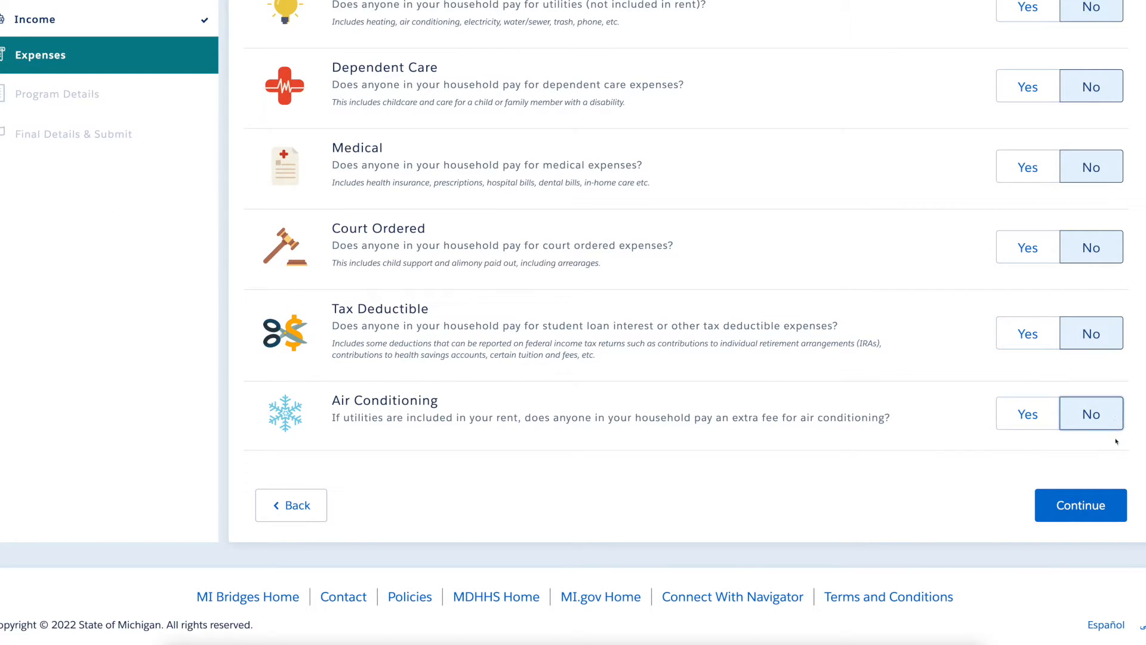
left_click(1116, 517)
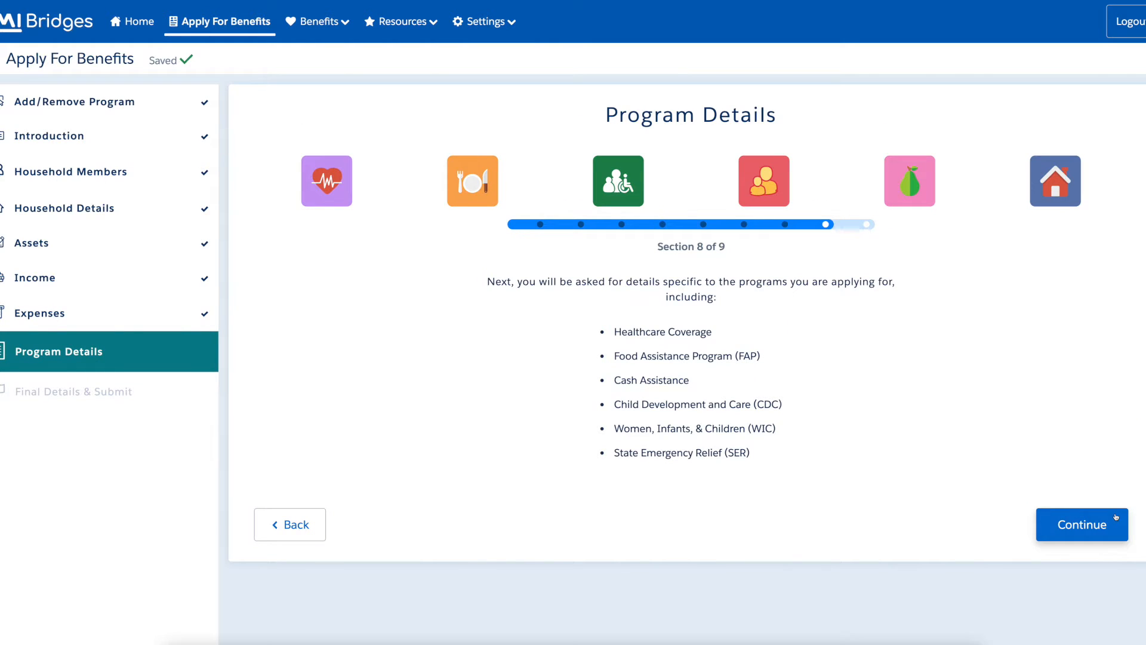
Answer No to all seven healthcare questions, from lost insurance to Flint Water System.
left_click(1116, 518)
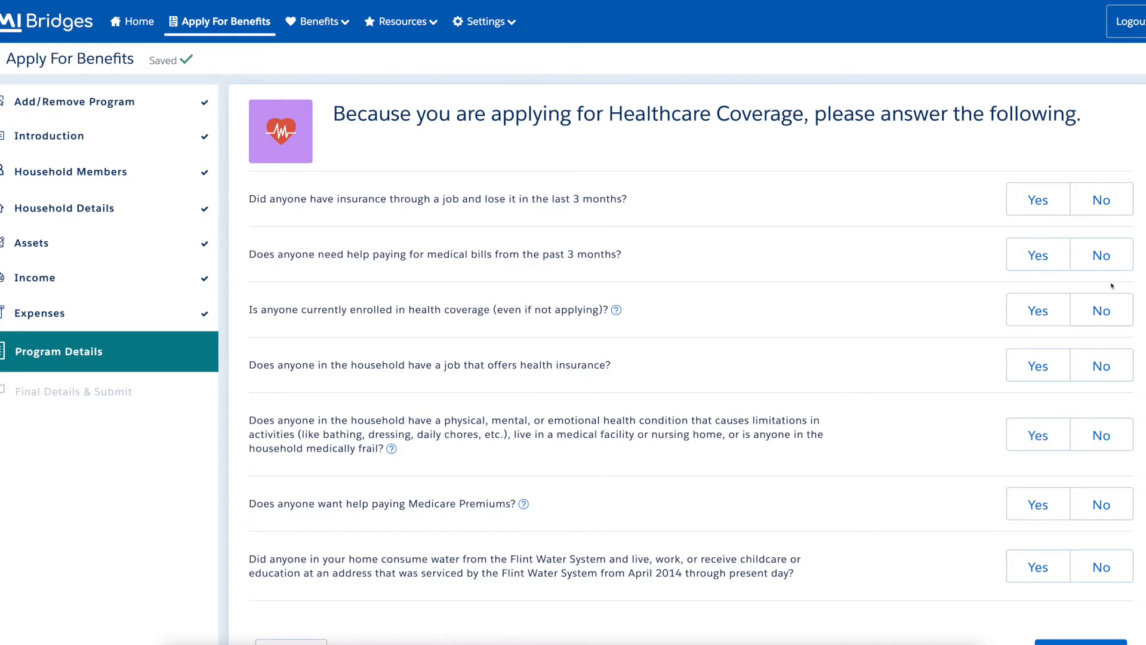
left_click(1126, 206)
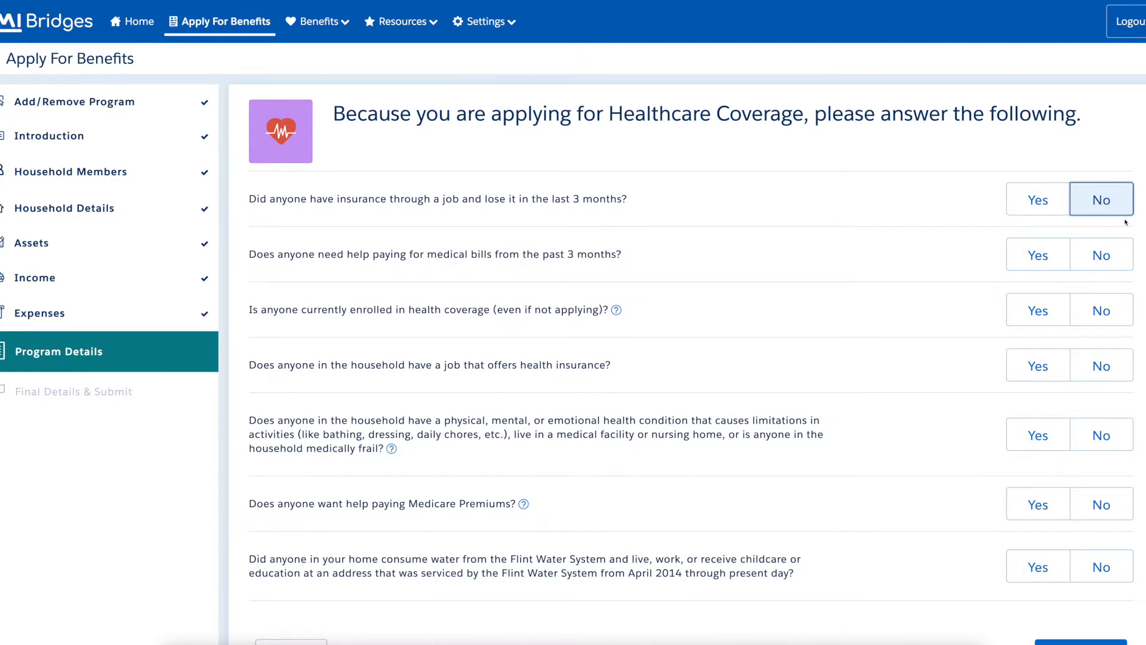
left_click(1126, 263)
left_click(1125, 318)
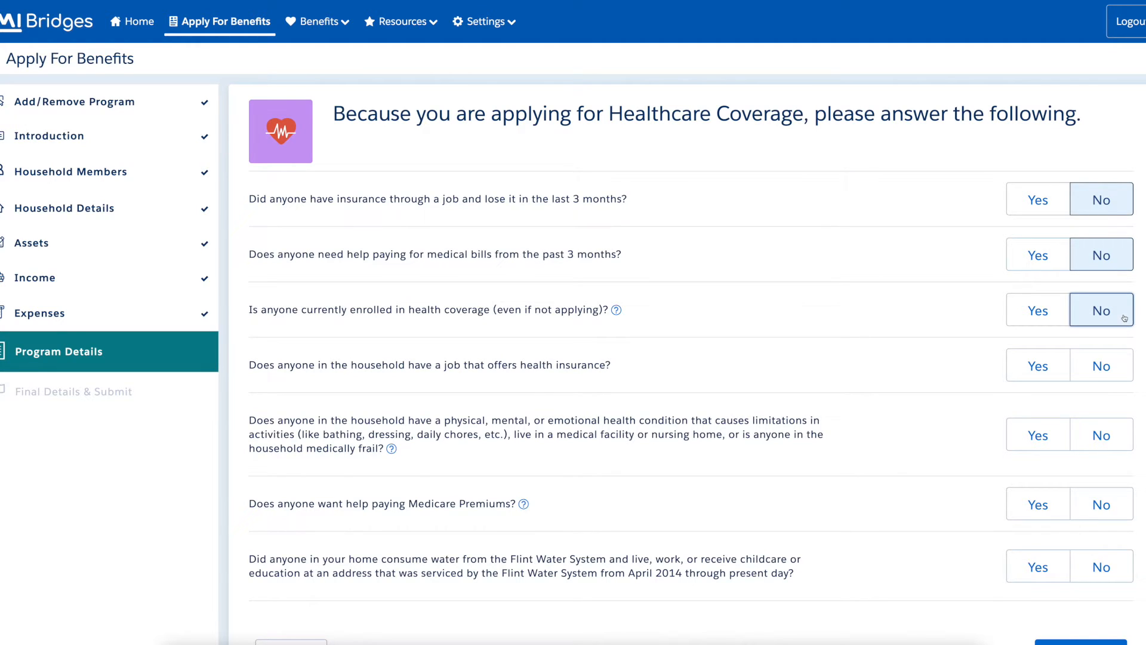
left_click(1126, 376)
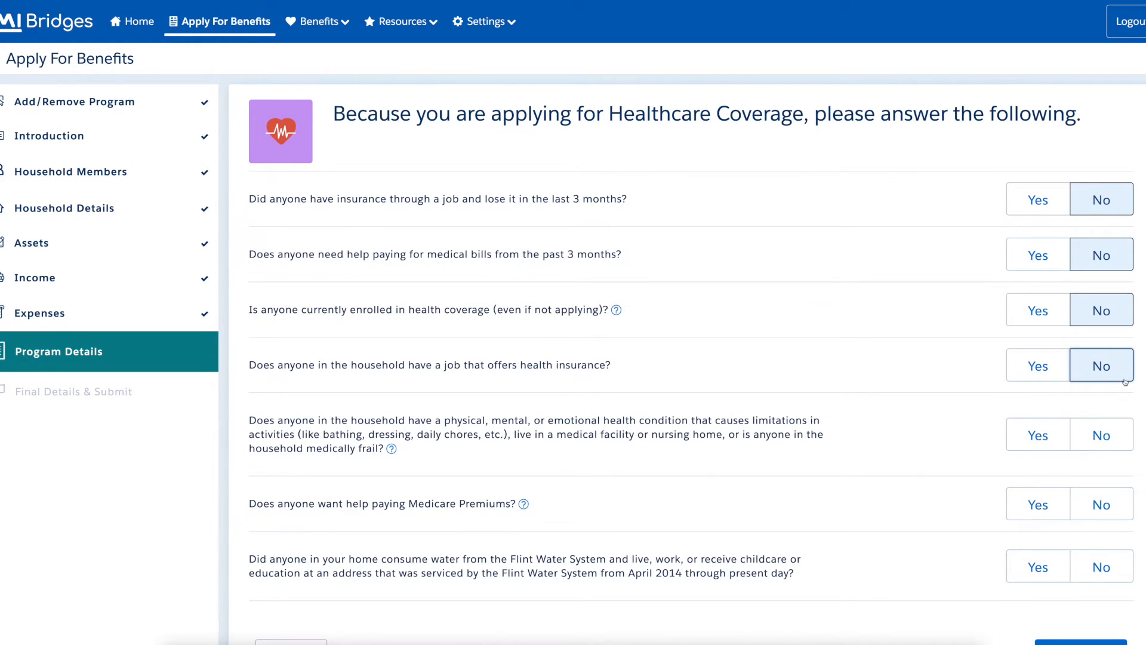
left_click(1126, 440)
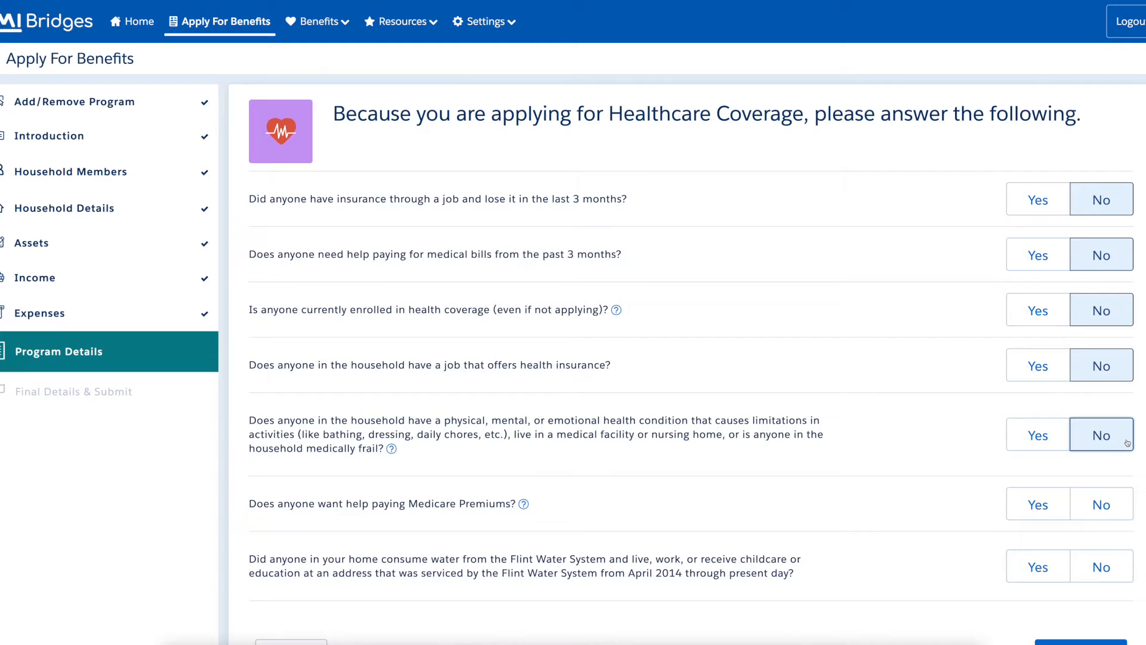
left_click(1128, 514)
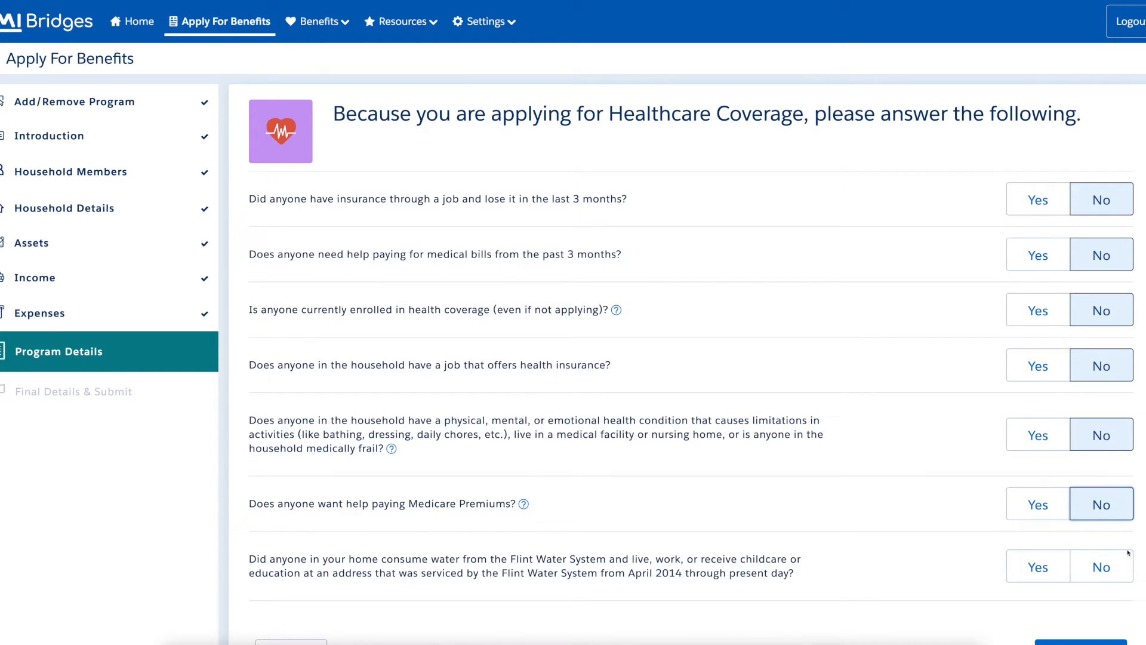
left_click(1127, 578)
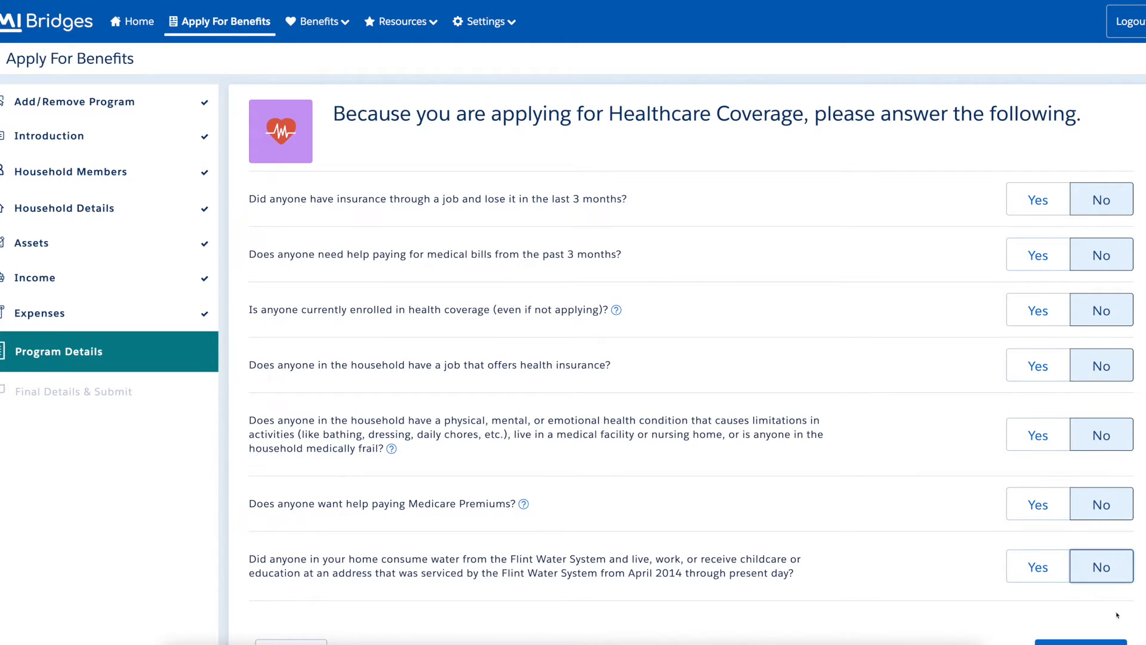
left_click(1116, 643)
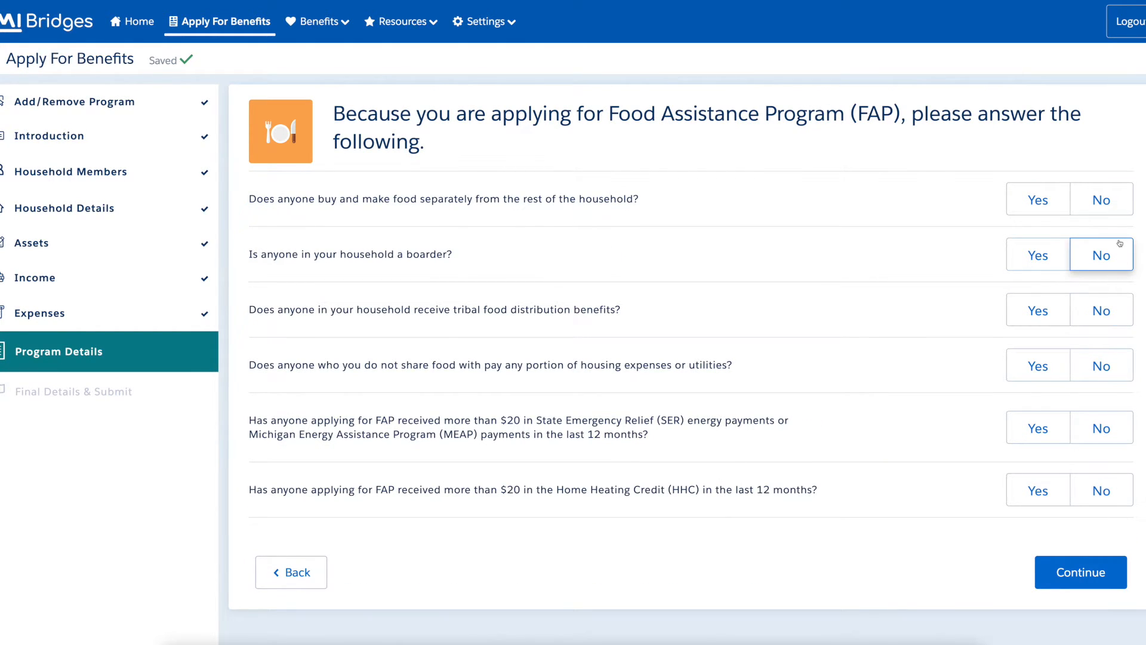
Answer No to separate food, boarder, tribal food, housing help, SER/MEAP and Home Heating Credit.
left_click(1125, 207)
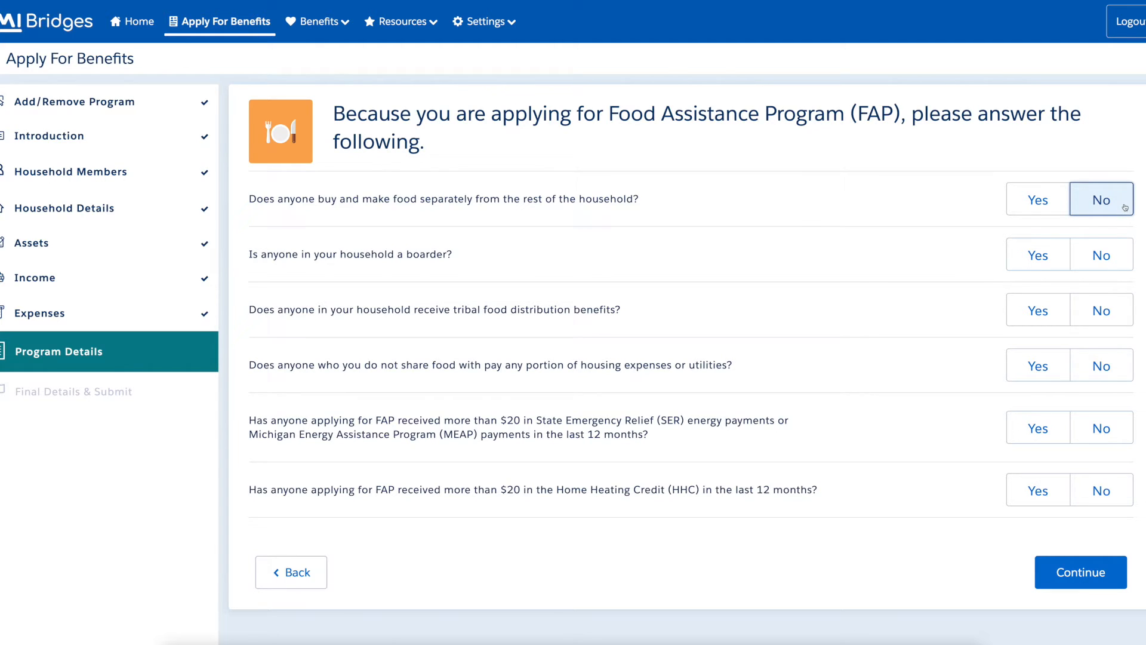
left_click(1127, 267)
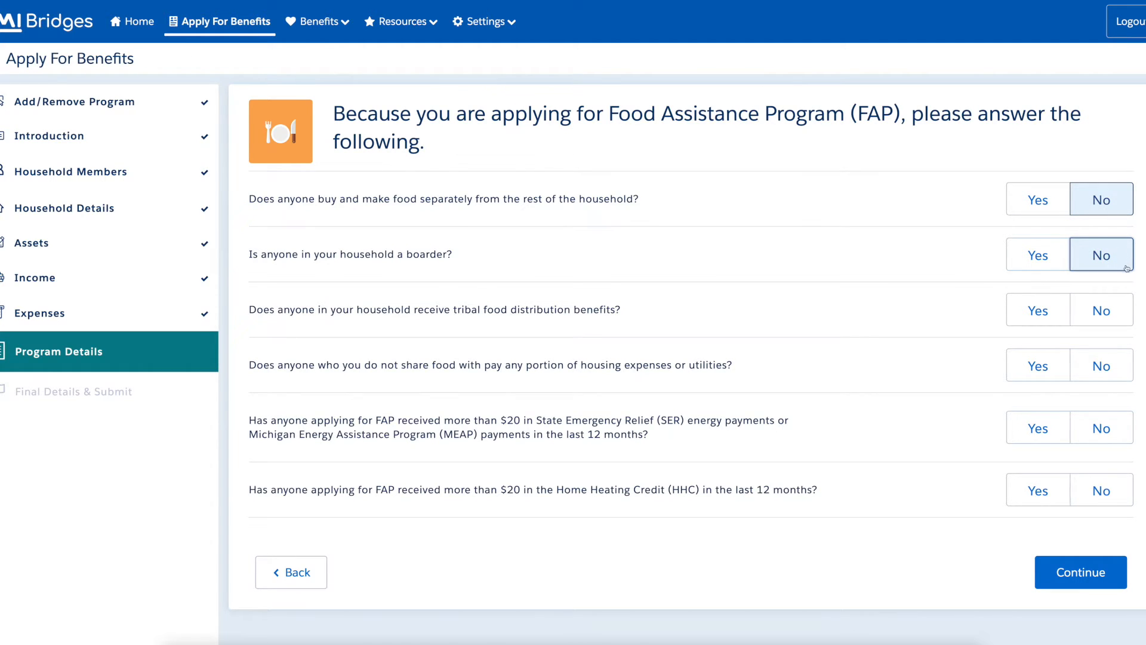
left_click(1127, 321)
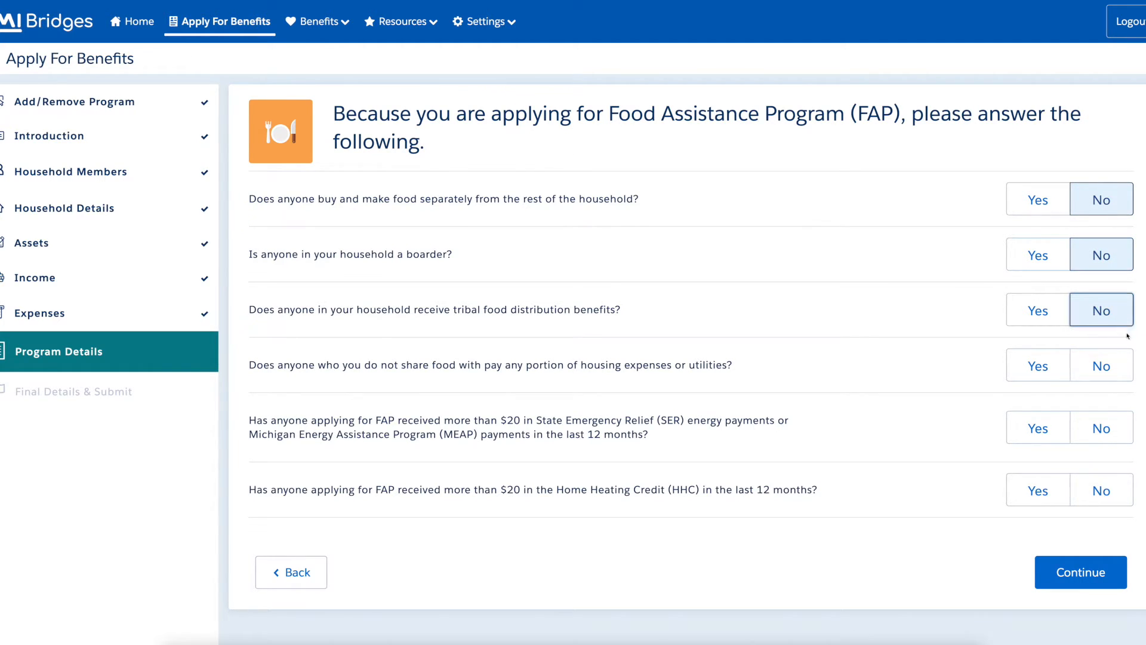
left_click(1127, 375)
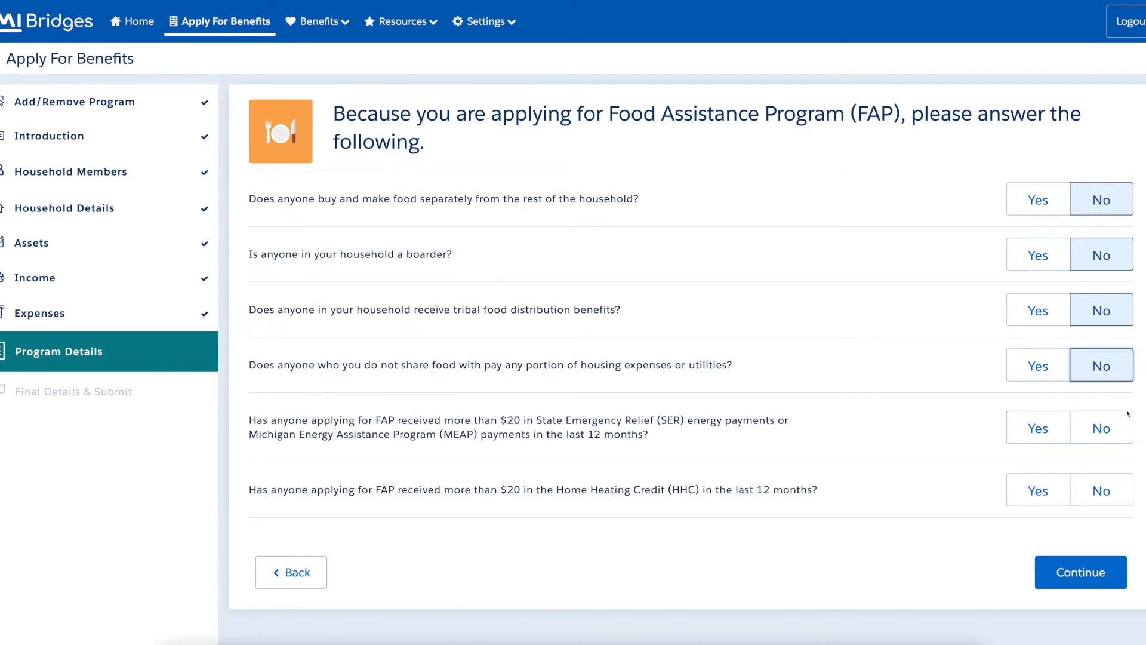
left_click(1127, 439)
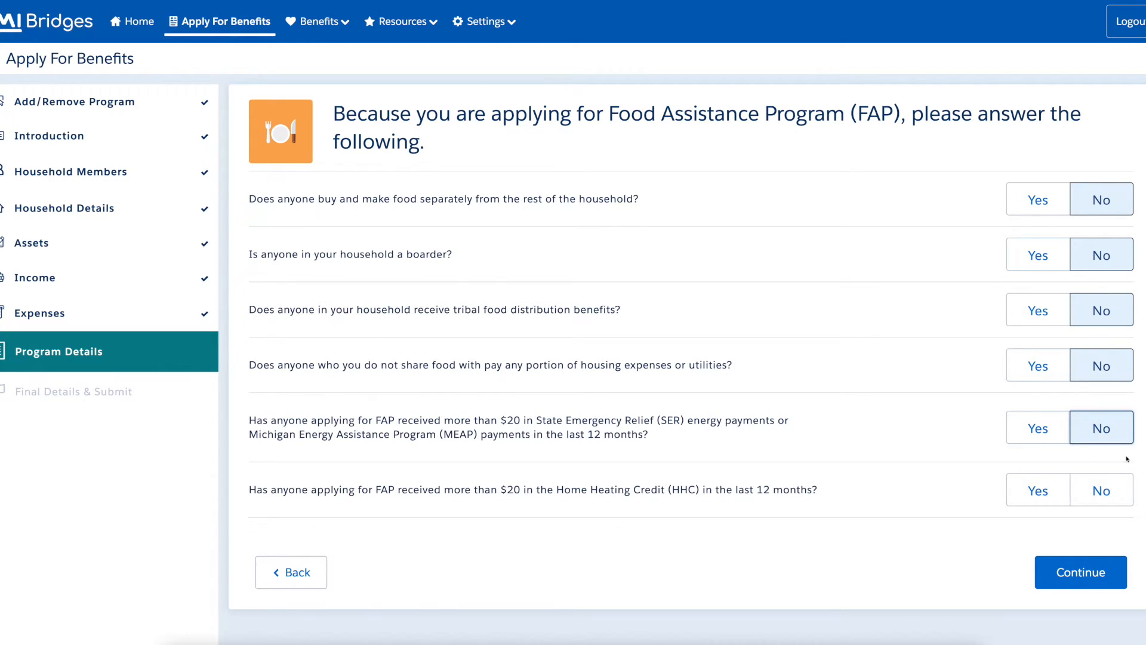
left_click(1127, 506)
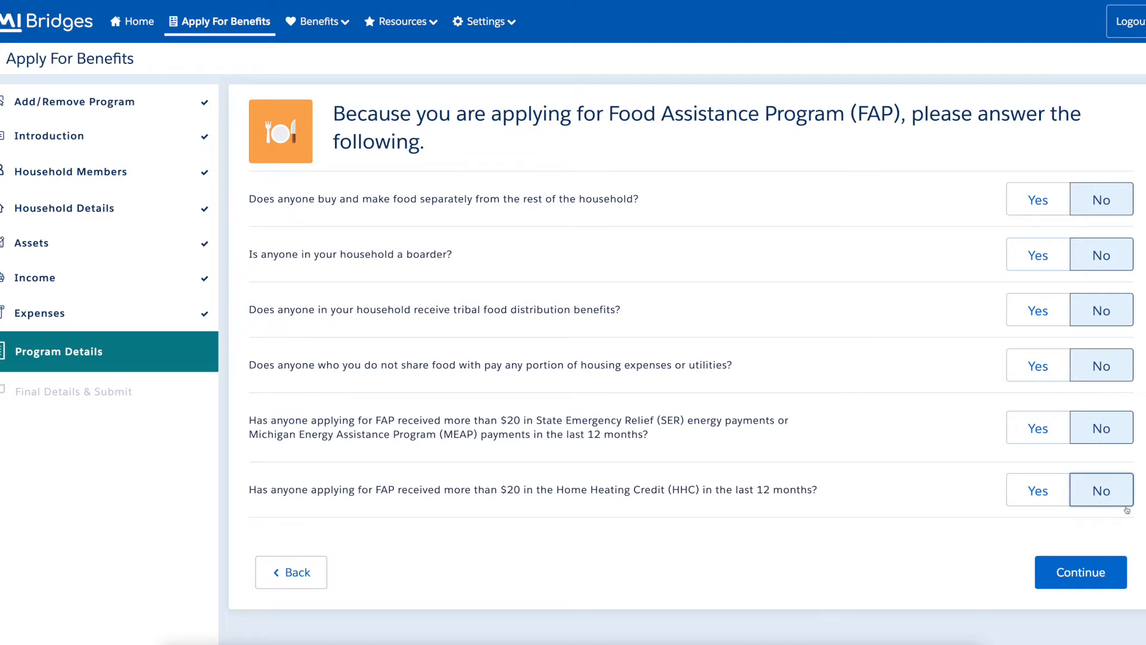
left_click(1119, 580)
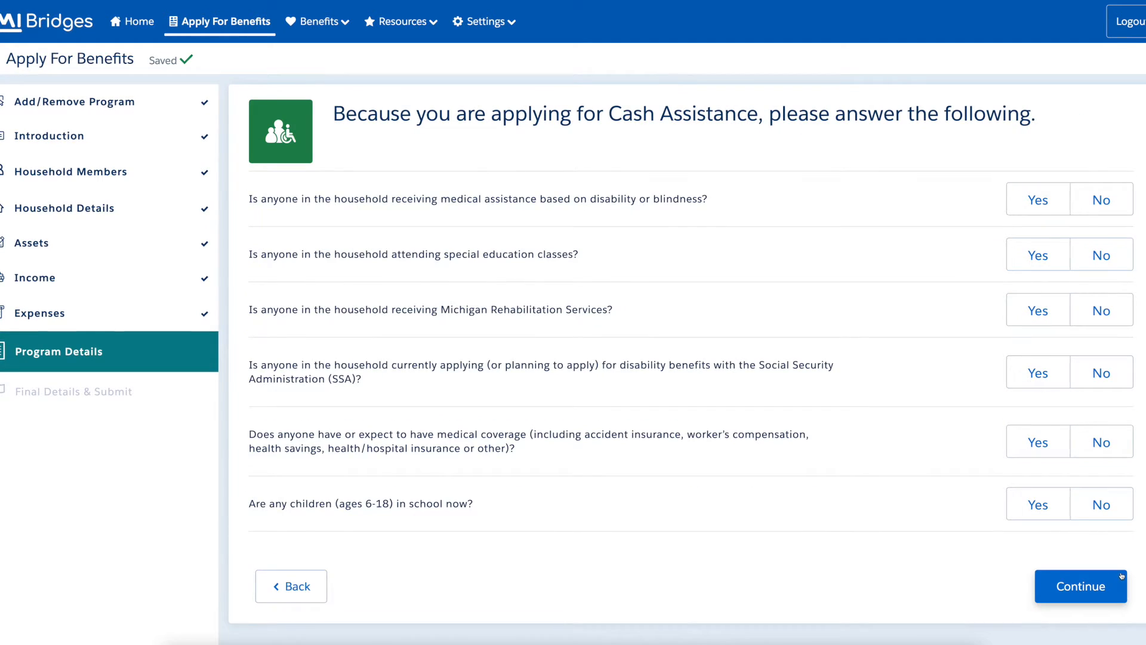
Answer No to disability, special education, rehabilitation, SSA, medical coverage and school-children questions.
left_click(1126, 208)
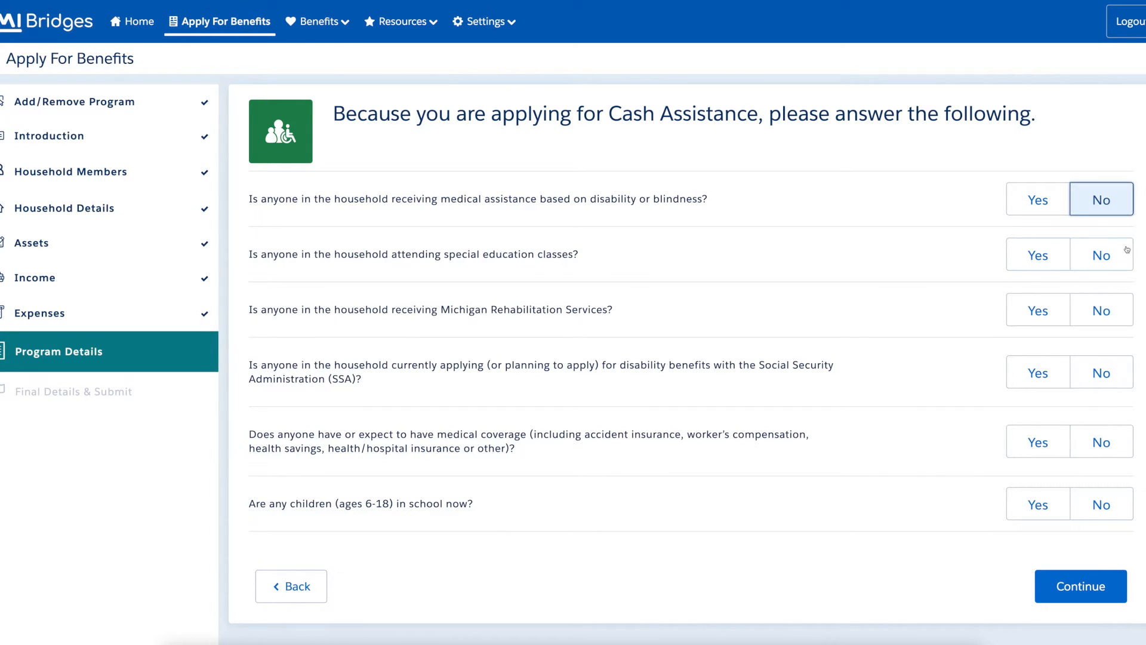
left_click(1127, 264)
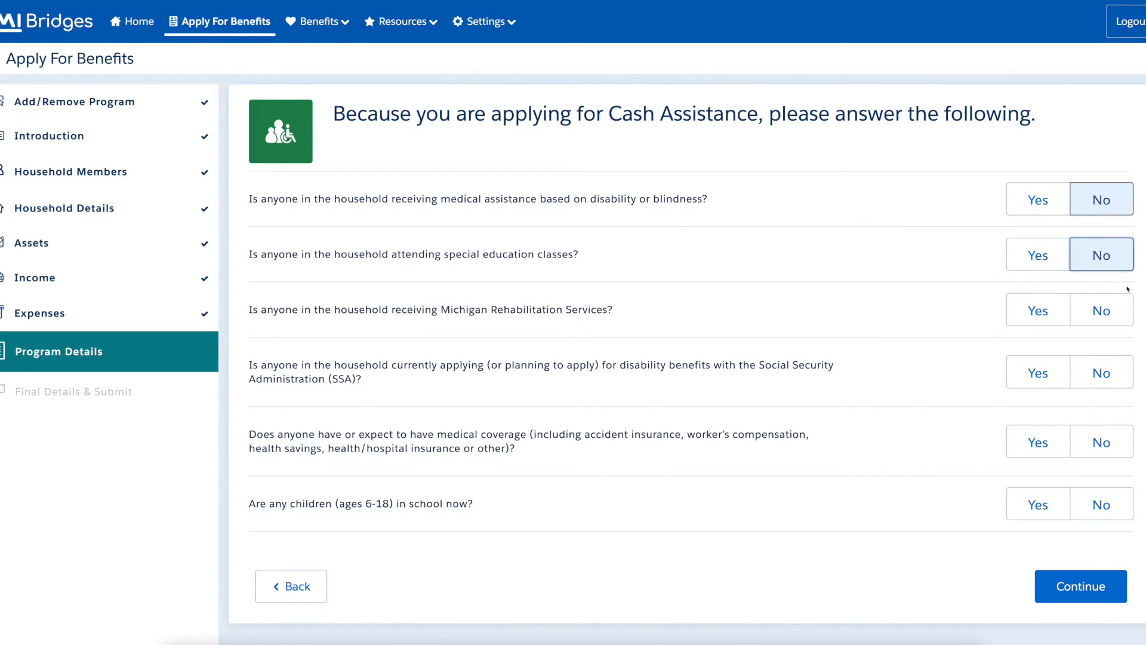
left_click(1128, 321)
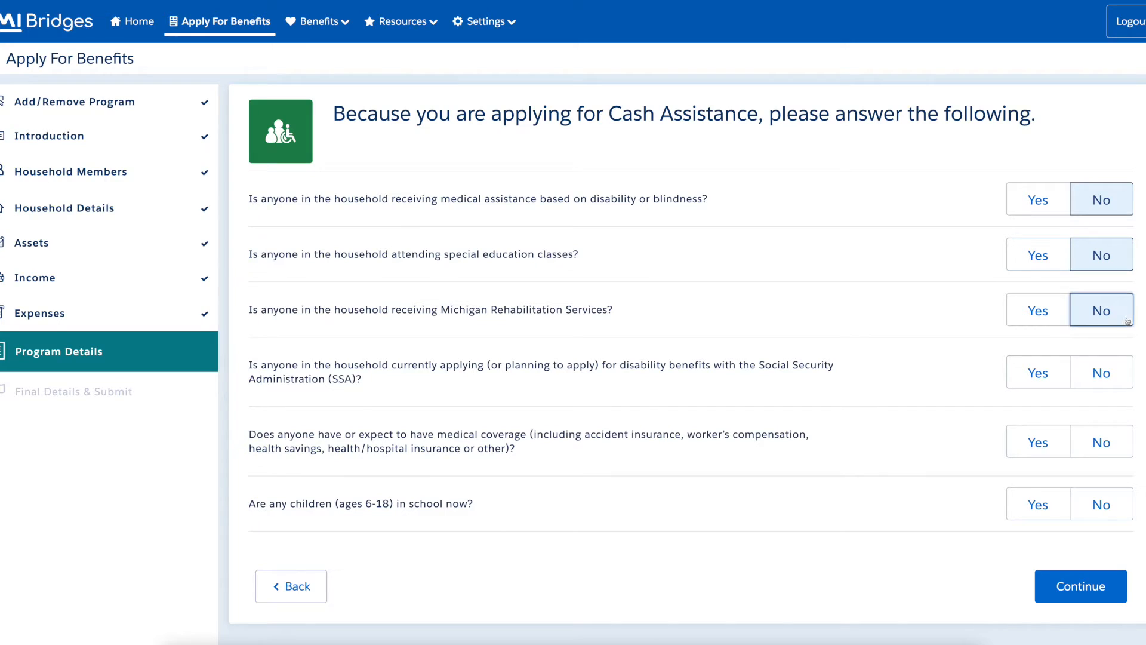
left_click(1129, 382)
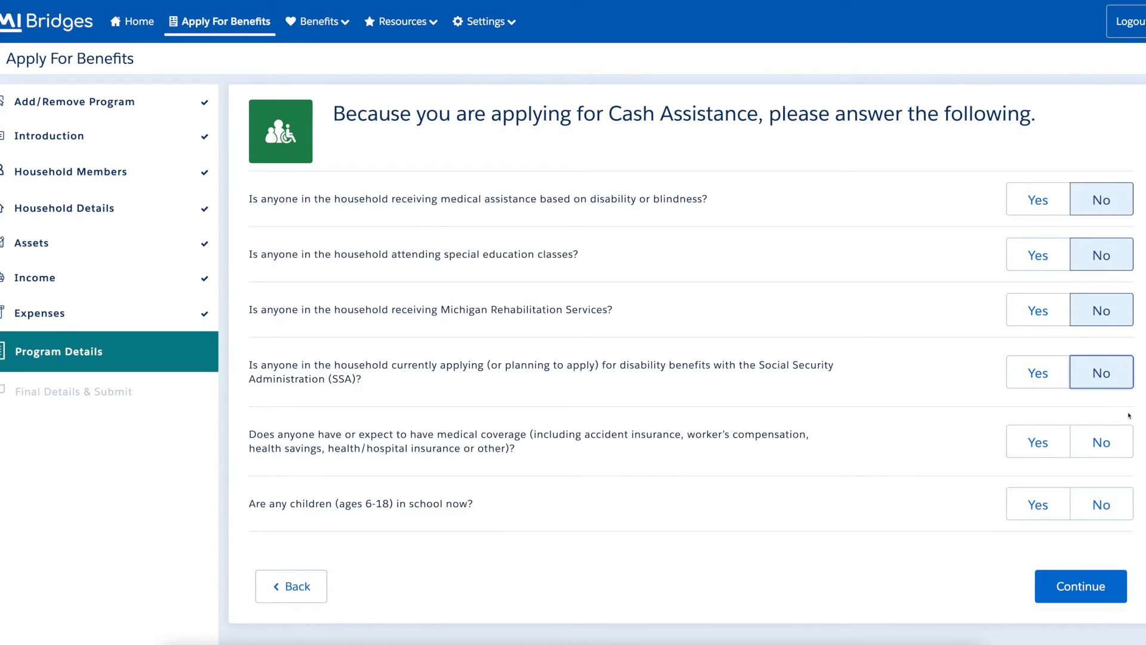
left_click(1128, 452)
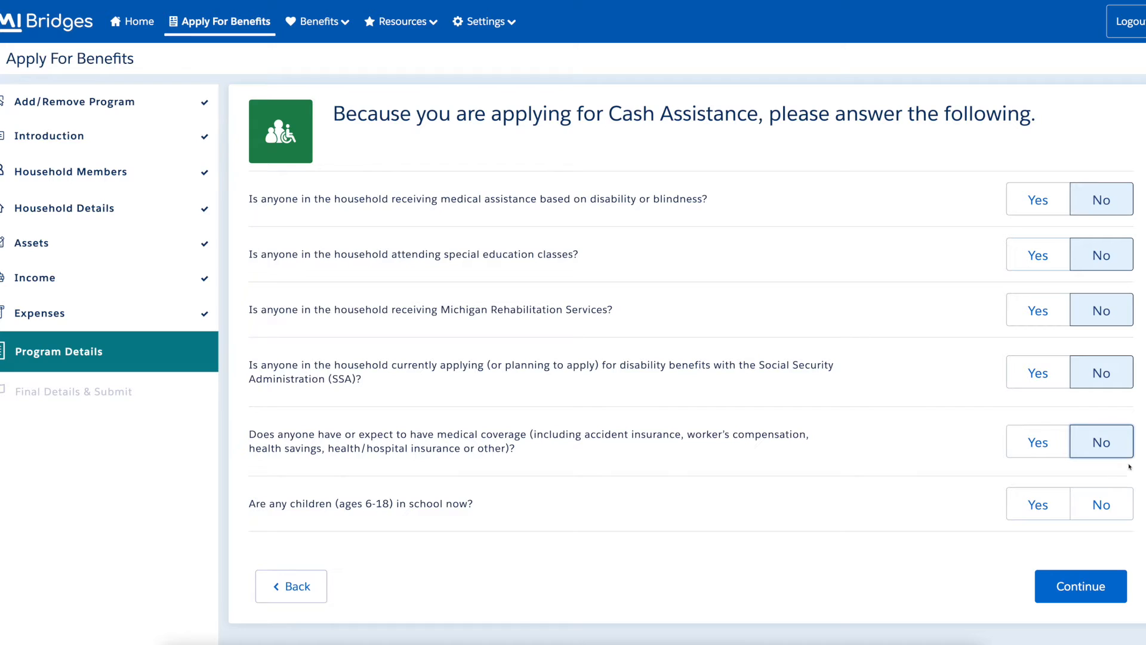
left_click(1128, 513)
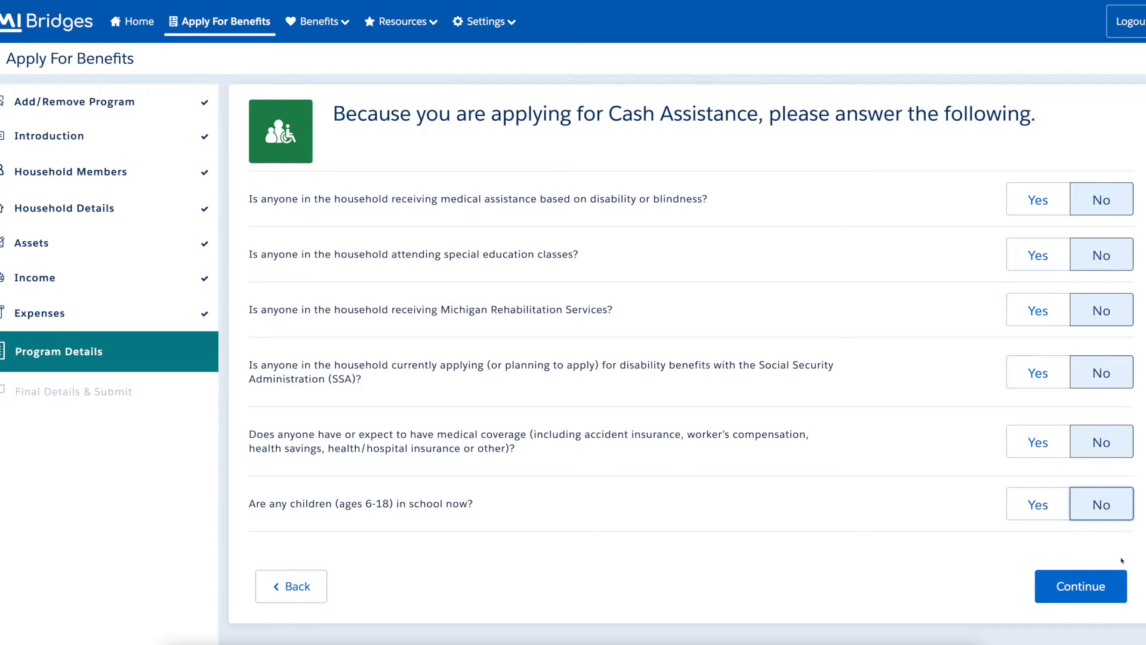
left_click(1119, 597)
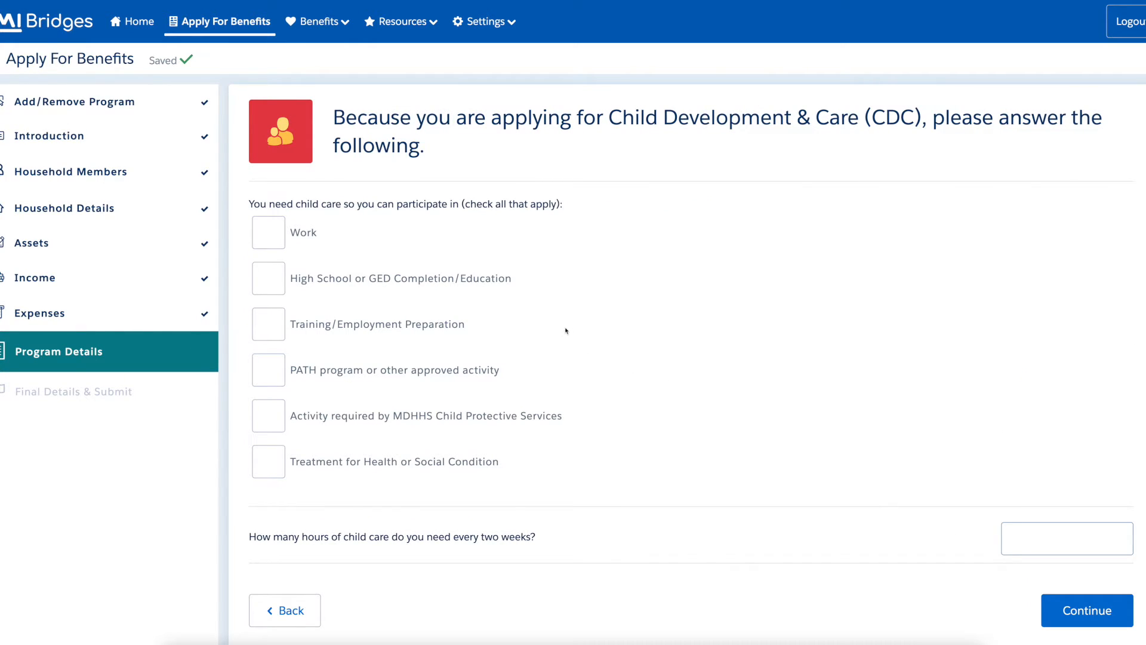
Tick all six child care reasons: Work, High School/GED, Training, PATH, CPS activity, and Treatment.
left_click(267, 240)
left_click(284, 288)
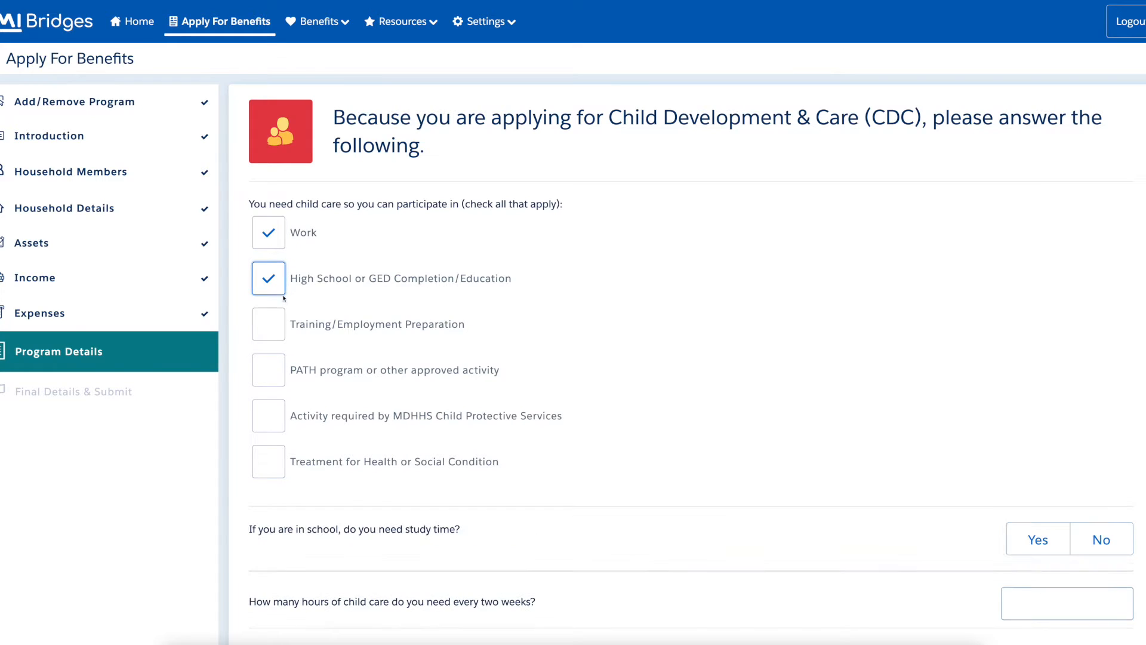
left_click(284, 333)
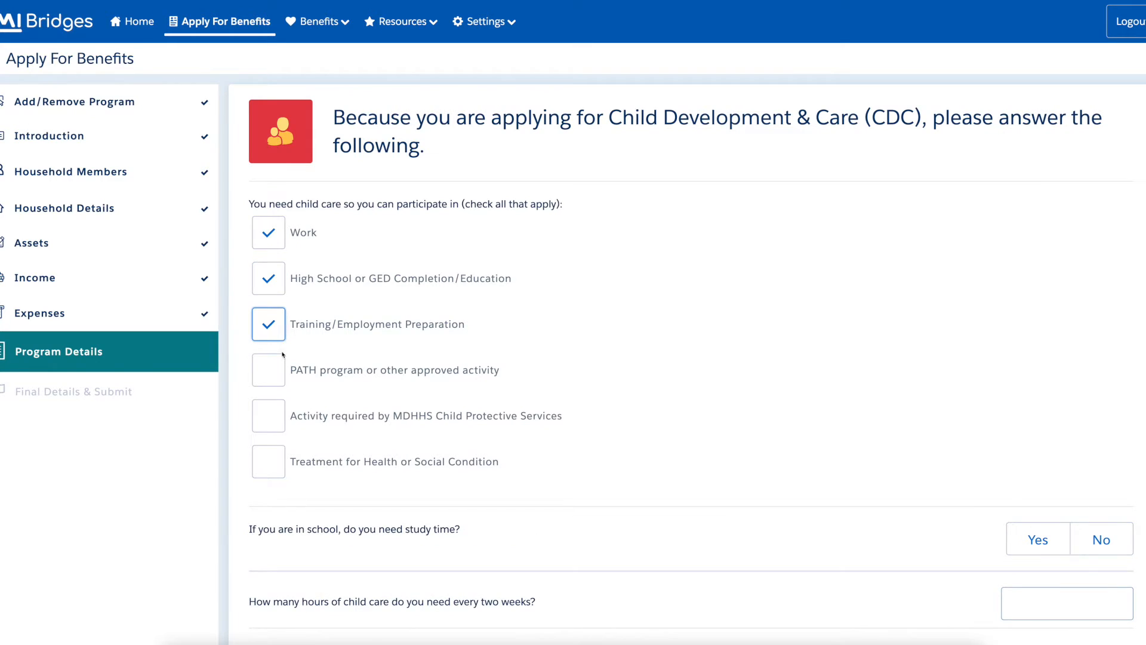
left_click(283, 386)
left_click(280, 429)
left_click(278, 470)
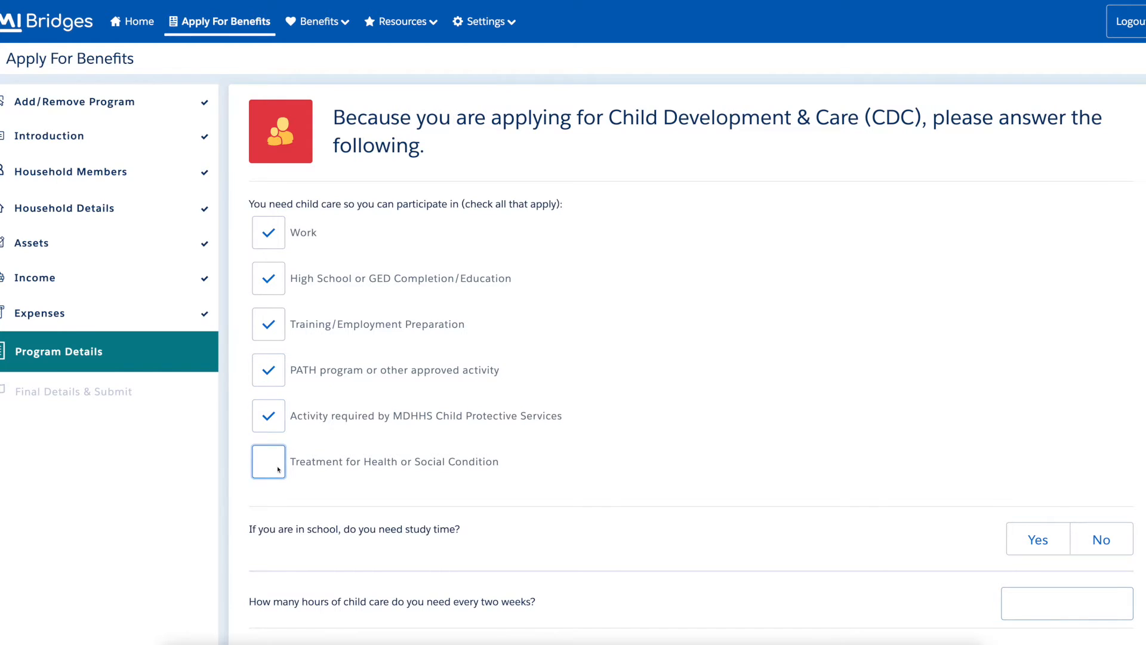
Explain the condition as 'THis is a condition', decline study time, and request 336 hours.
left_click(501, 514)
type("THis")
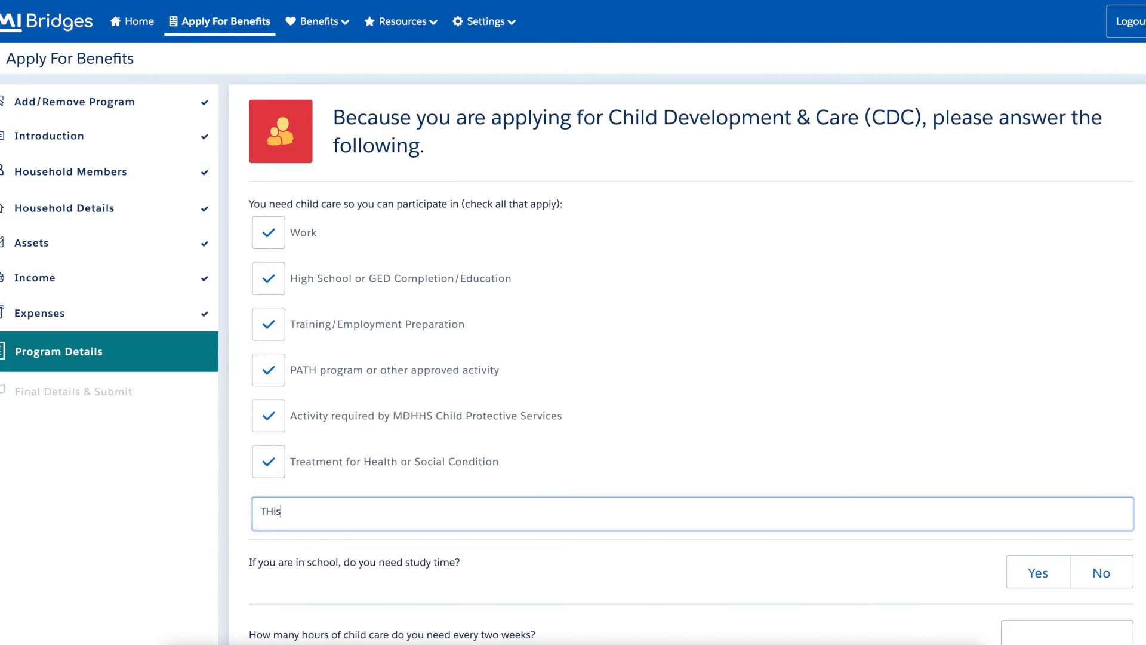
type(" is a condition.")
scroll(430, 510, "down", 3)
left_click(1117, 373)
left_click(1109, 432)
type("336")
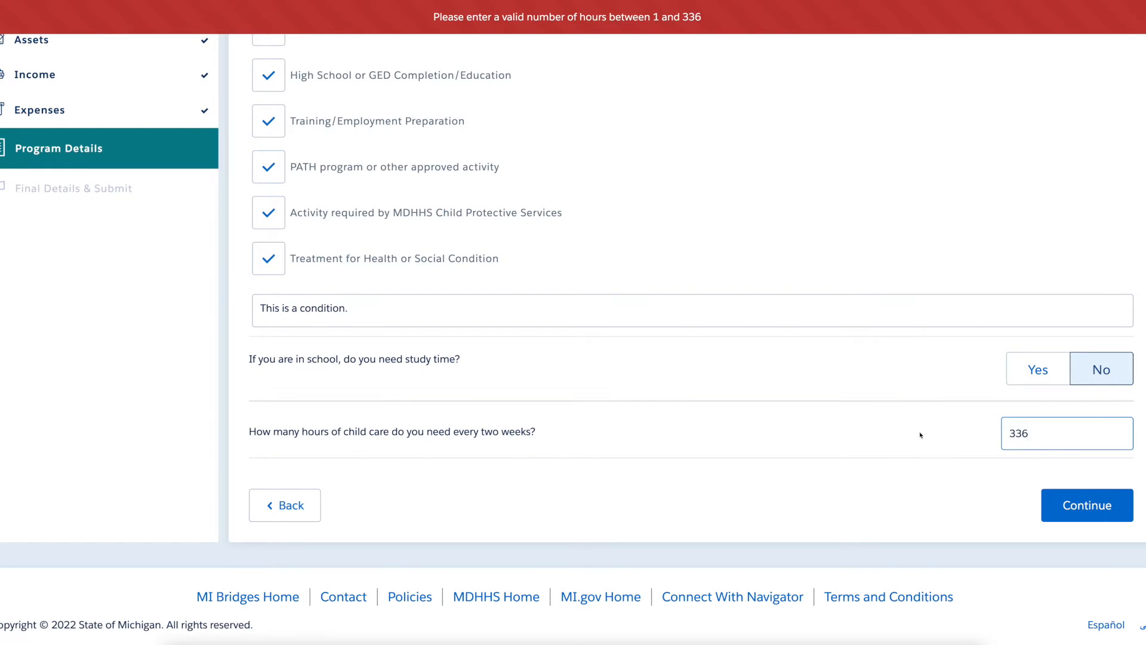
For the first child, add mother and father as named Someone Not Listed, living elsewhere; immunizations No.
left_click(1126, 515)
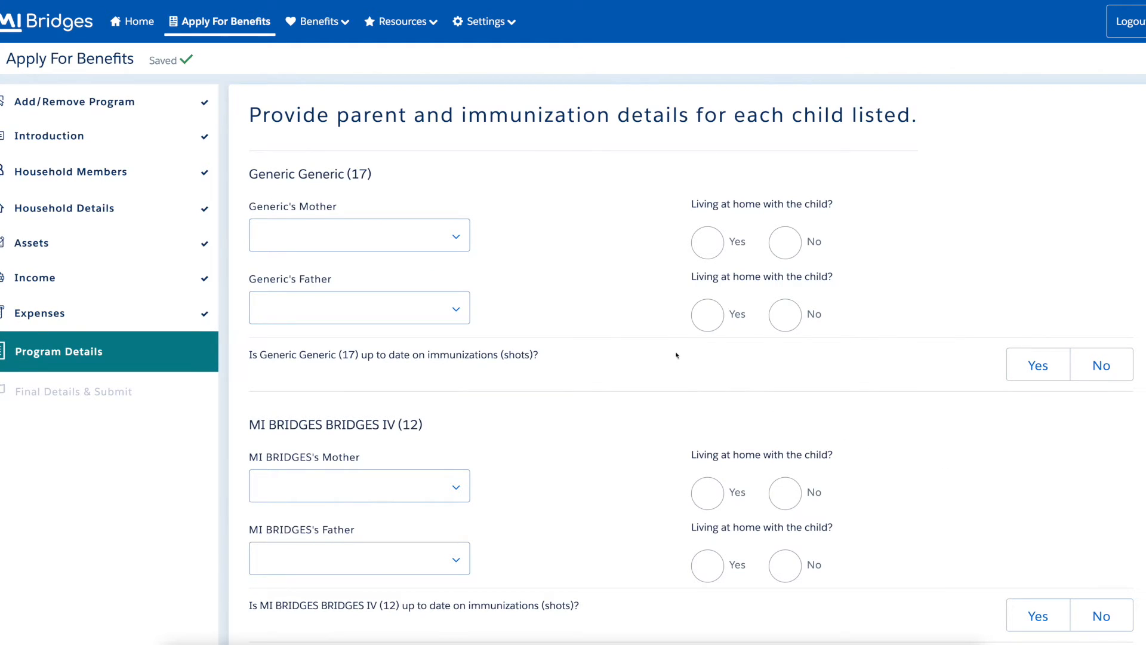
left_click(446, 235)
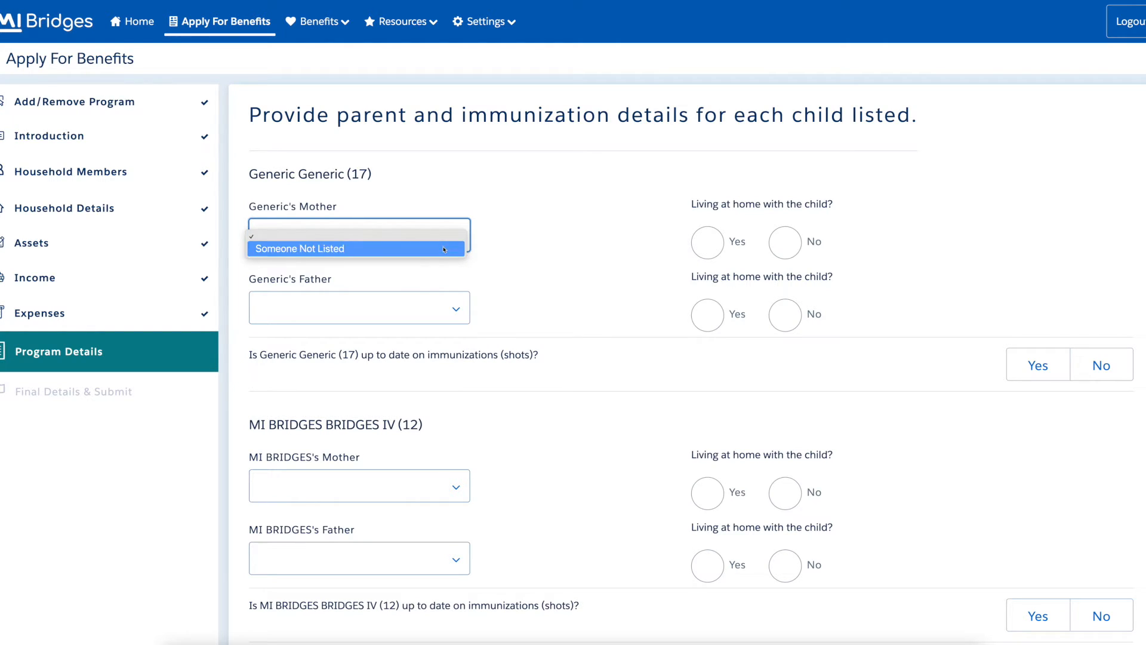
left_click(444, 249)
left_click(445, 289)
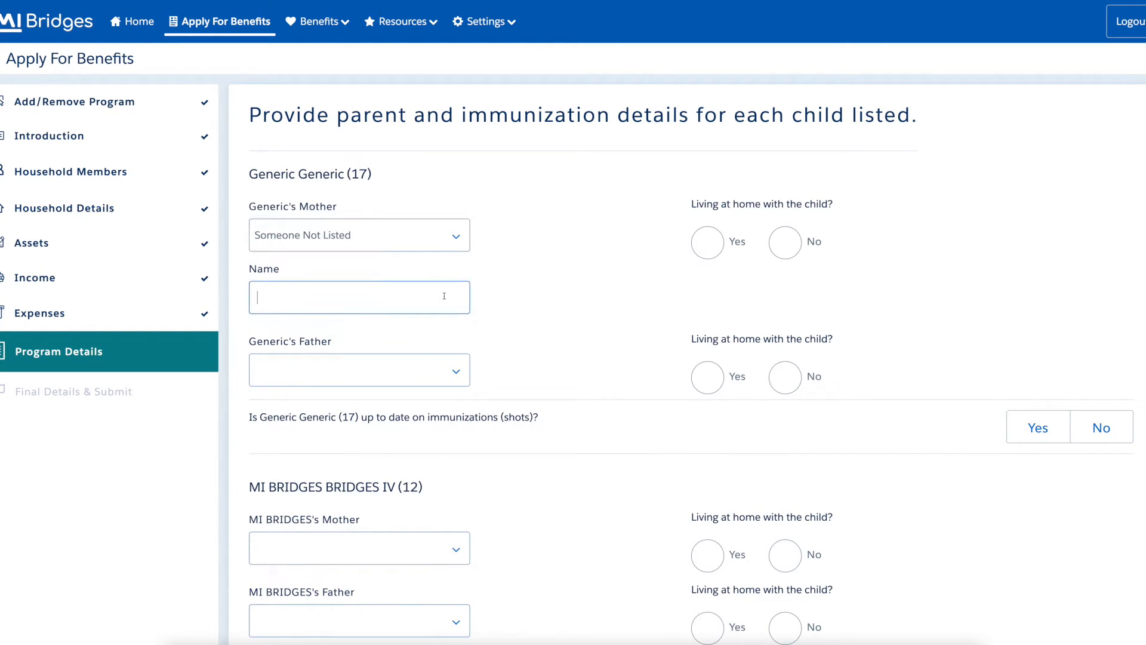
type("Generic")
left_click(782, 252)
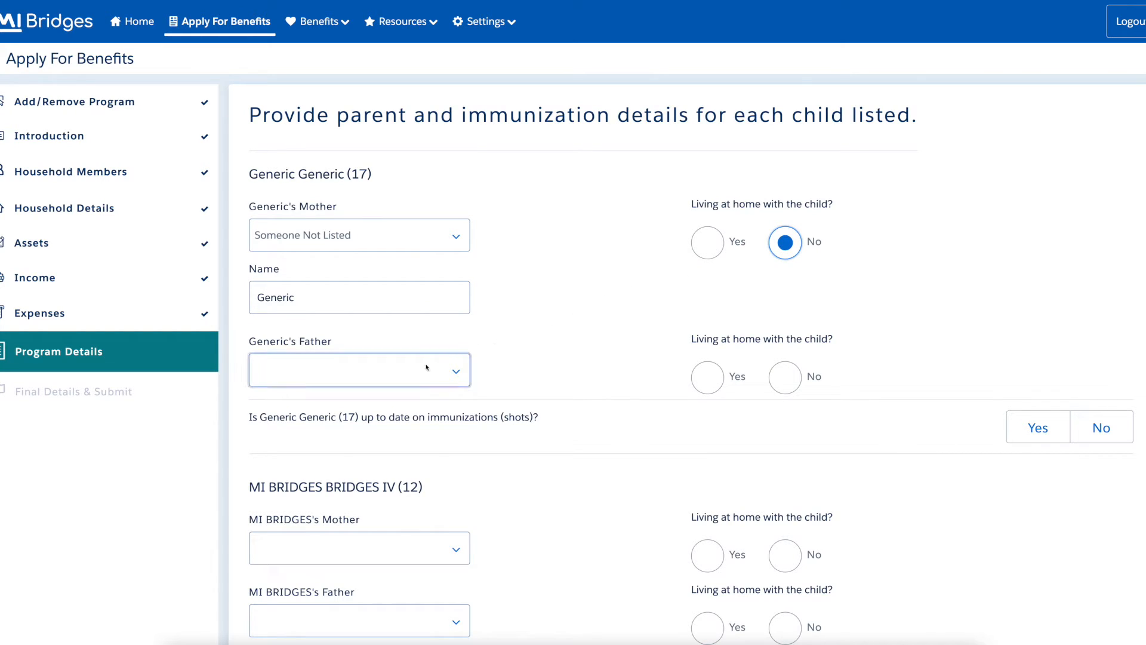
left_click(461, 369)
left_click(418, 383)
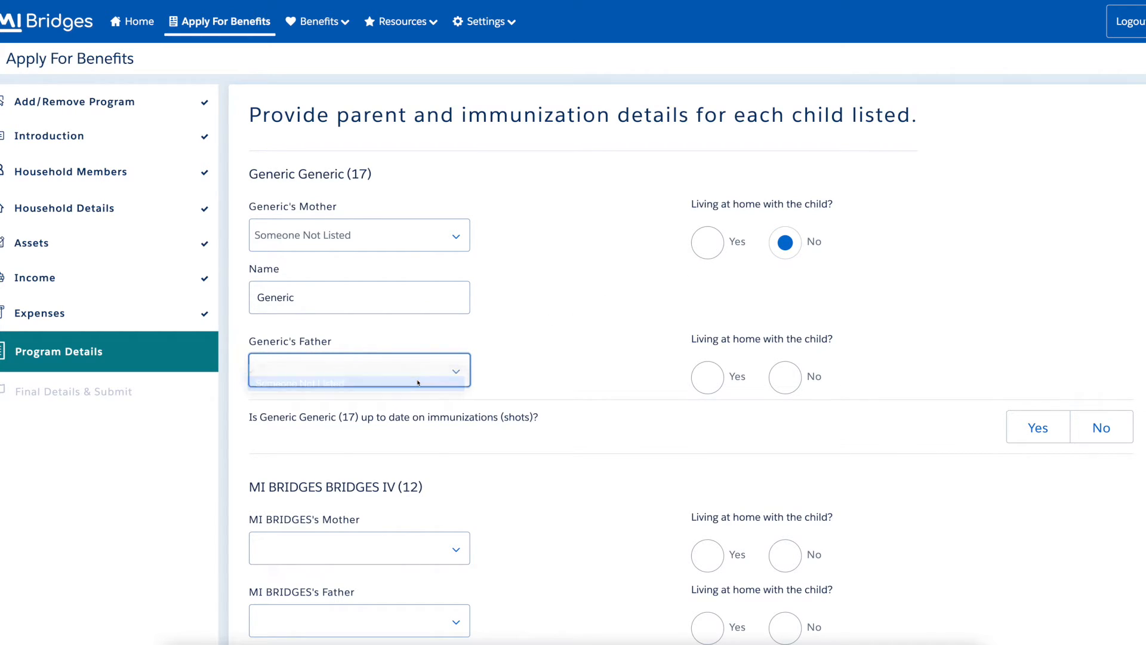
left_click(411, 423)
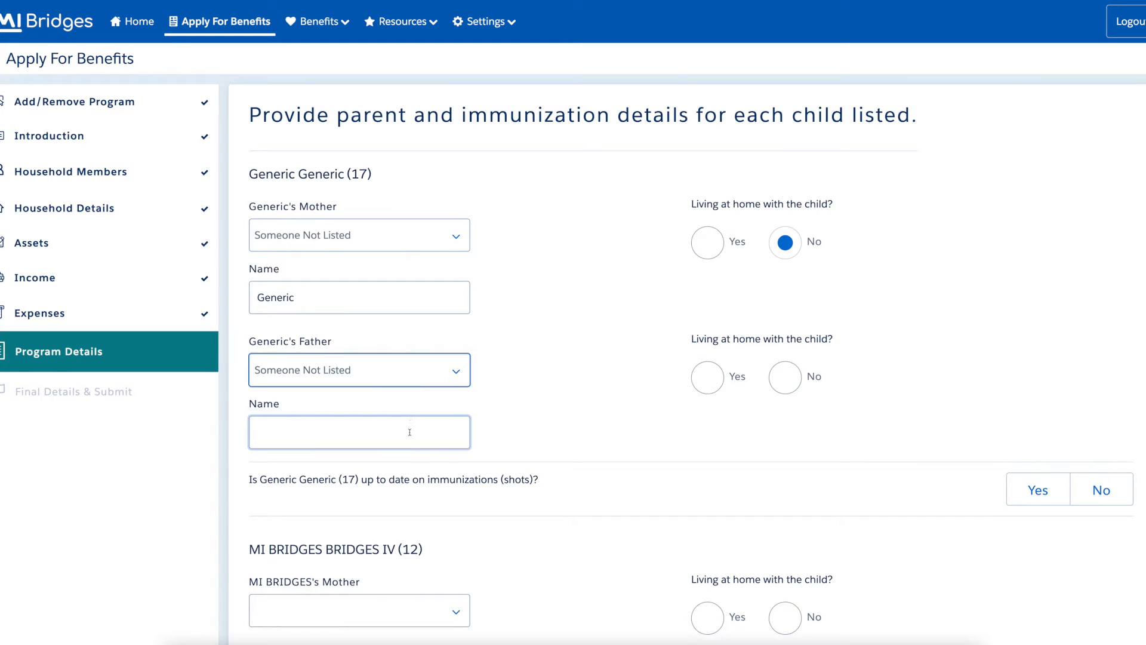
type("Generik")
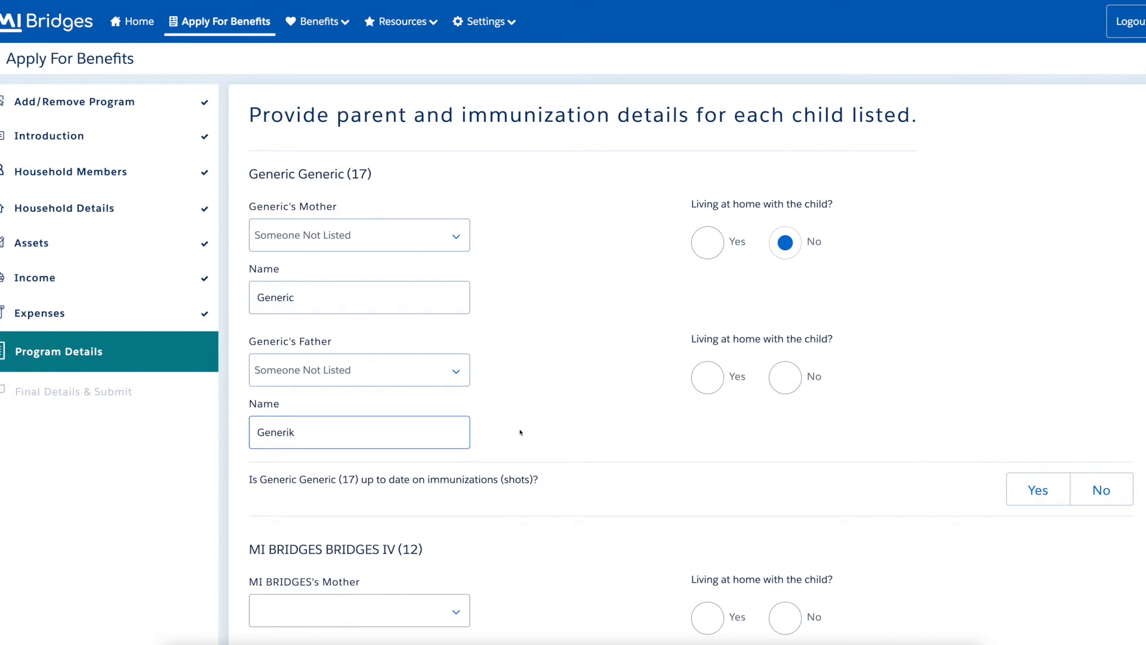
left_click(786, 387)
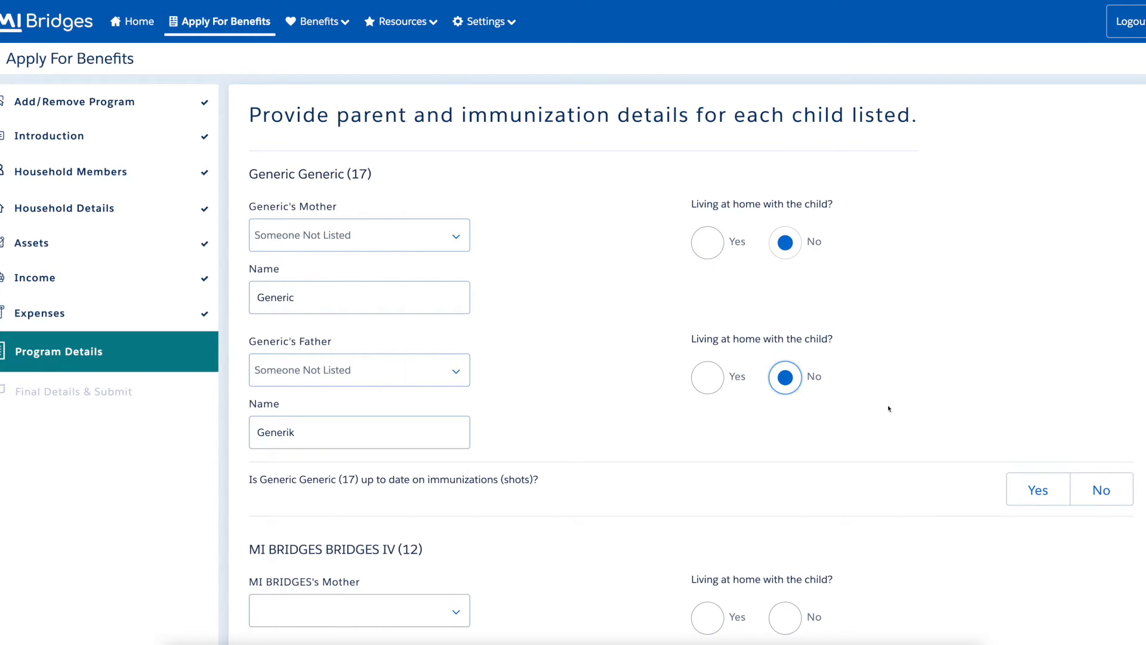
left_click(1121, 499)
For the second child, add mother and father as named Someone Not Listed, living elsewhere; immunizations No.
scroll(564, 351, "down", 5)
left_click(450, 297)
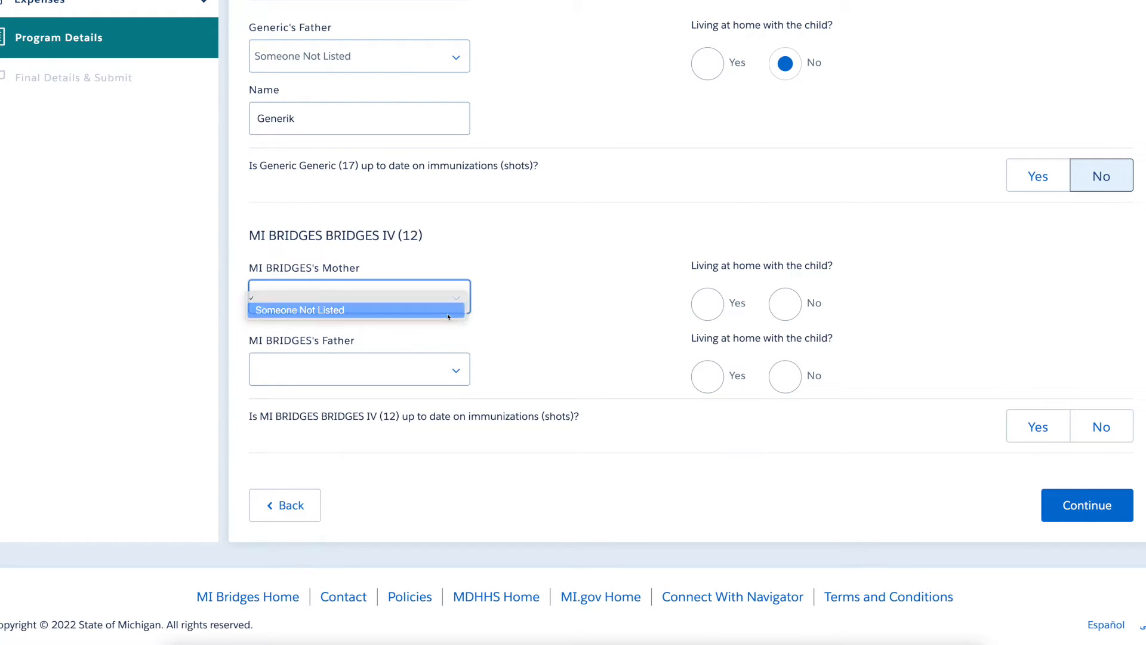
left_click(448, 312)
left_click(439, 349)
type("Genericc")
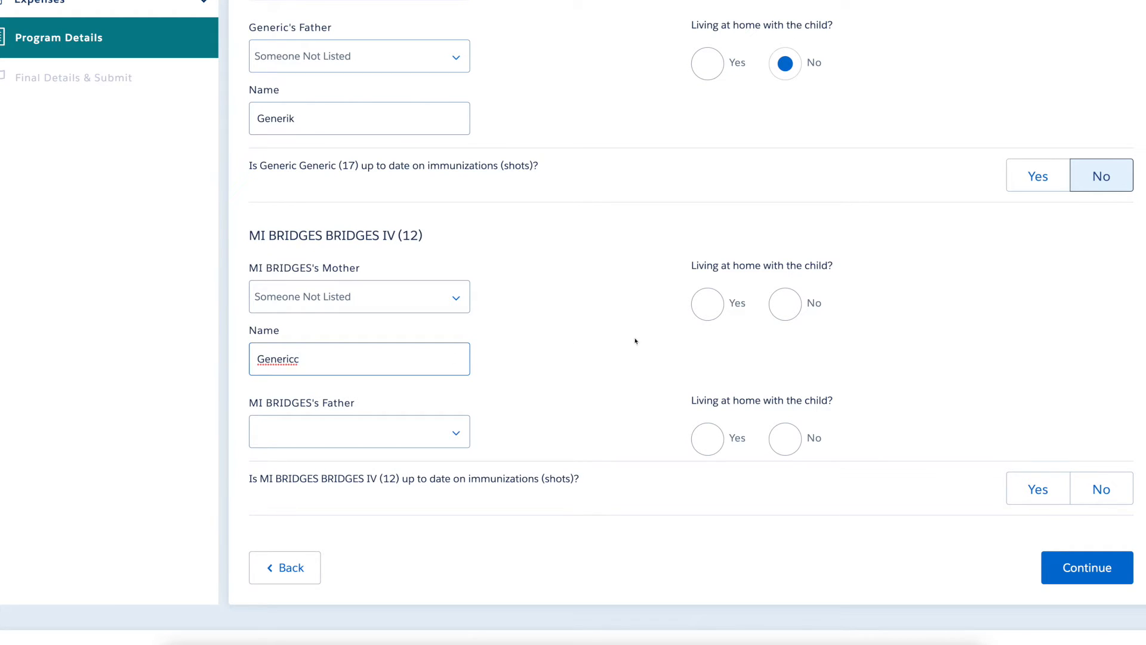
left_click(786, 312)
left_click(424, 431)
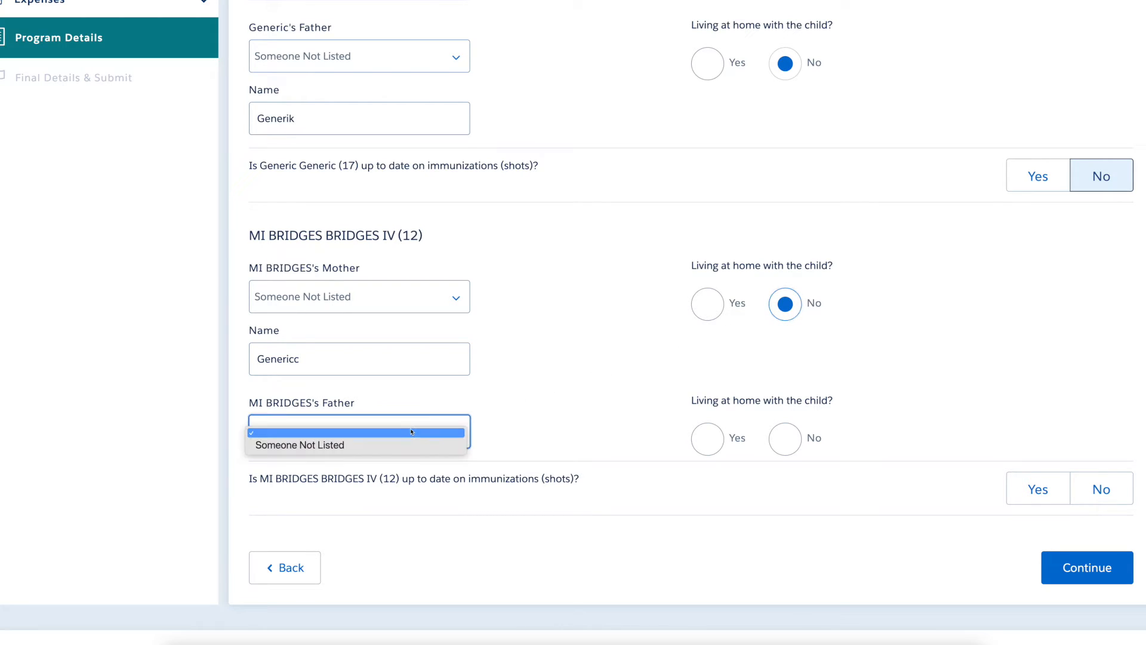
left_click(410, 446)
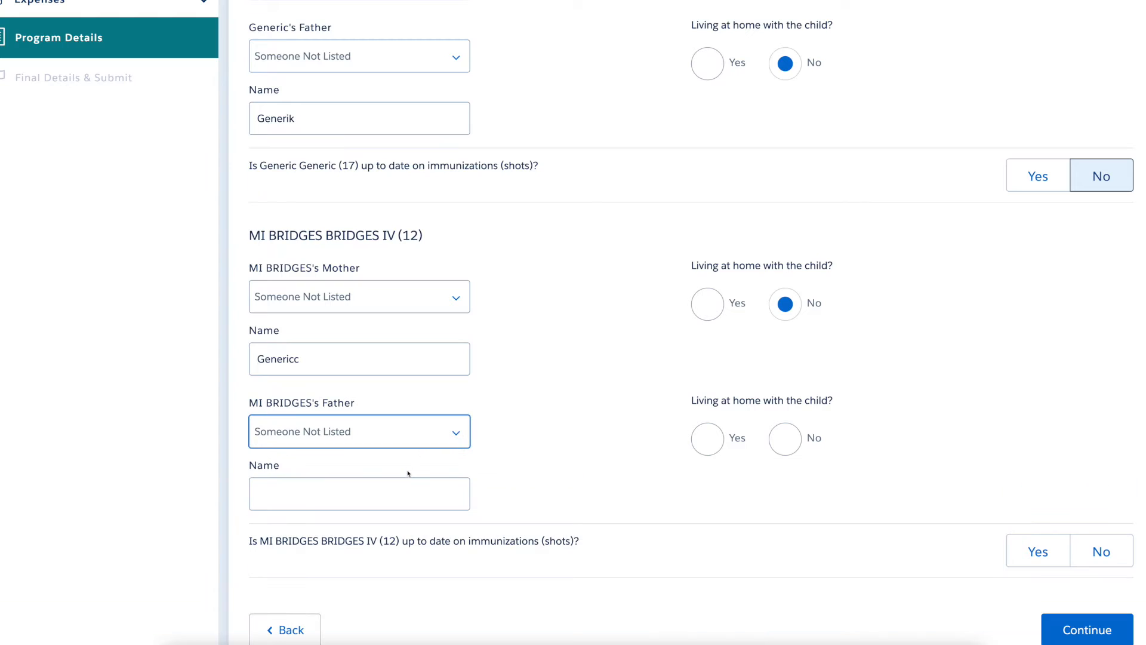
left_click(405, 489)
type("Generikk")
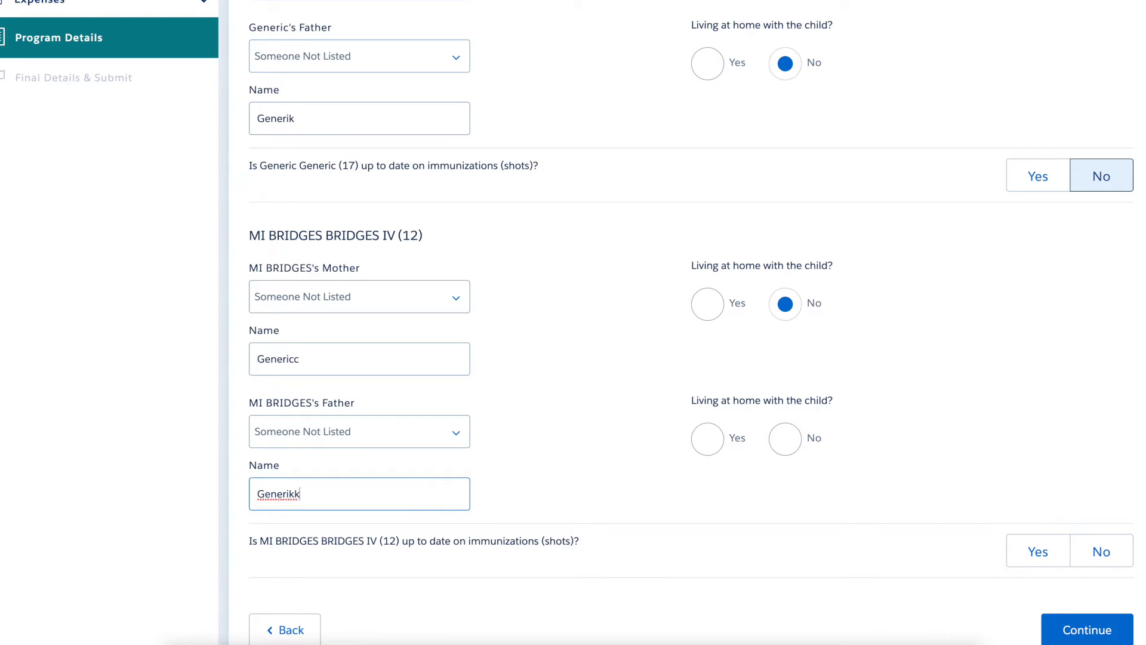
left_click(786, 447)
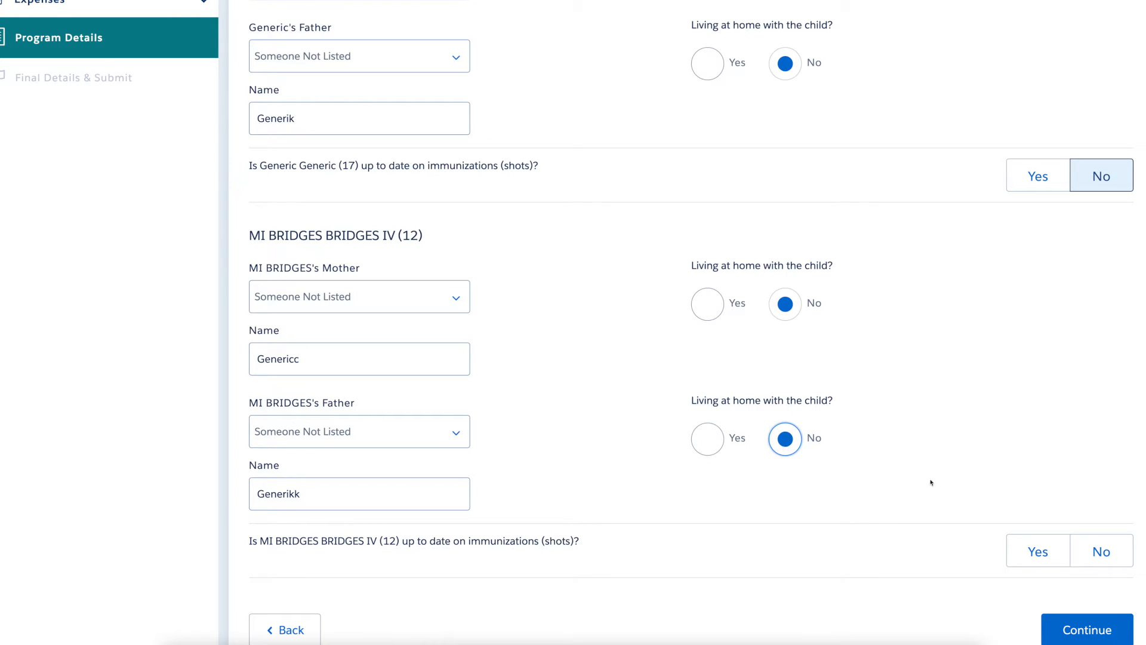
left_click(1084, 555)
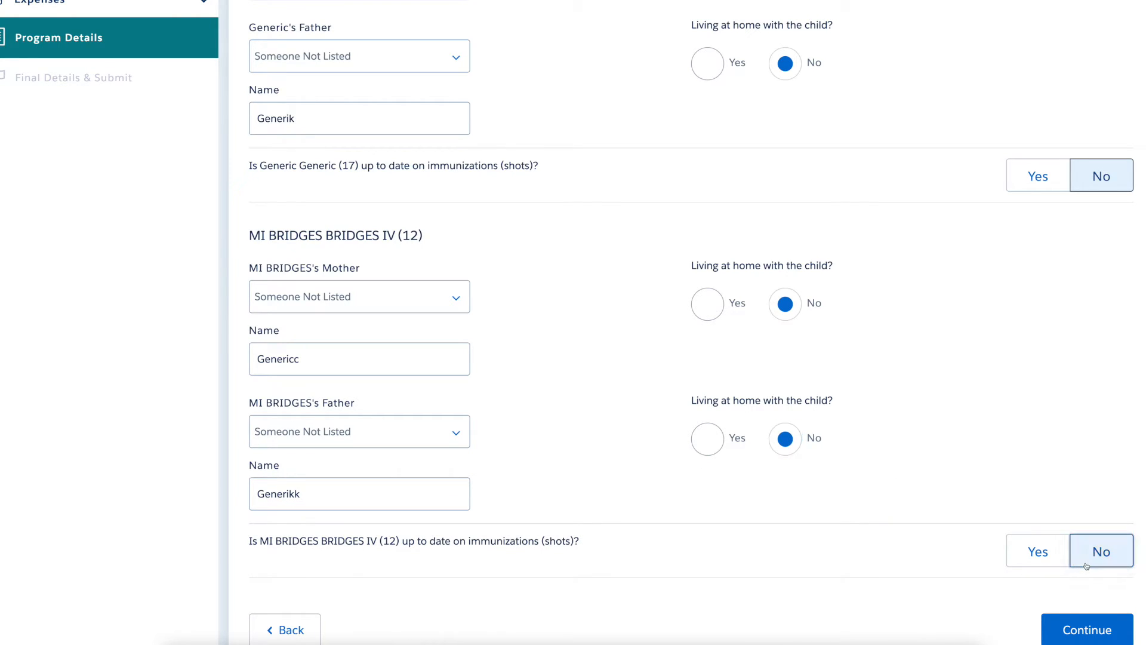
Answer No to the parent questions on active military duty, National Guard/Reserve, and temporary housing.
left_click(1125, 641)
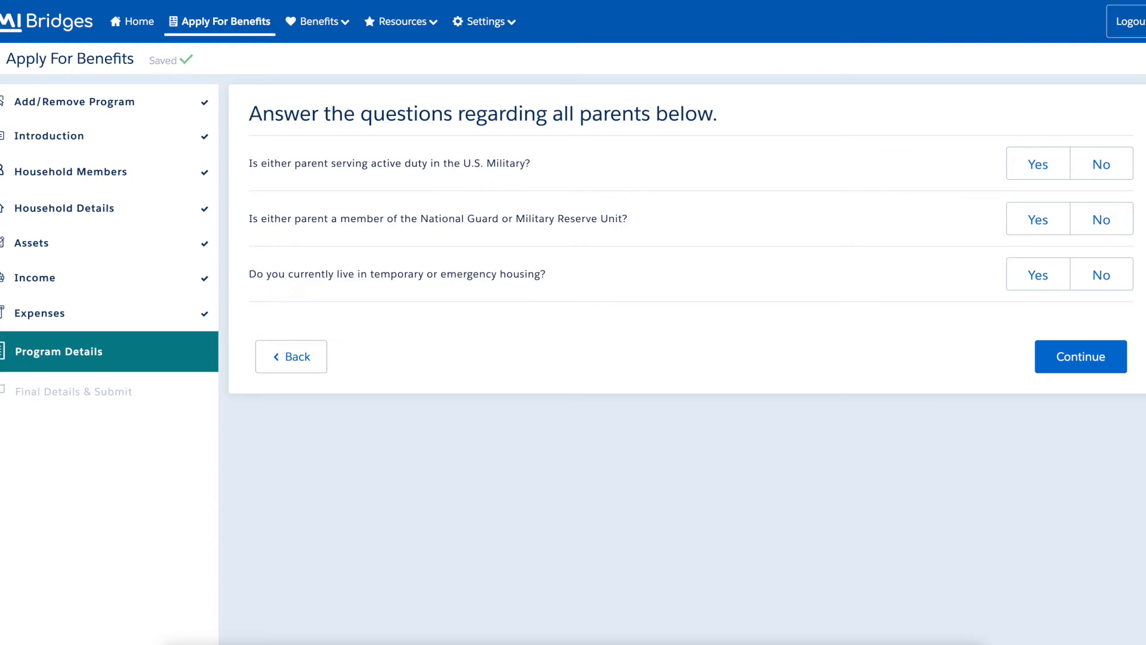
left_click(1126, 172)
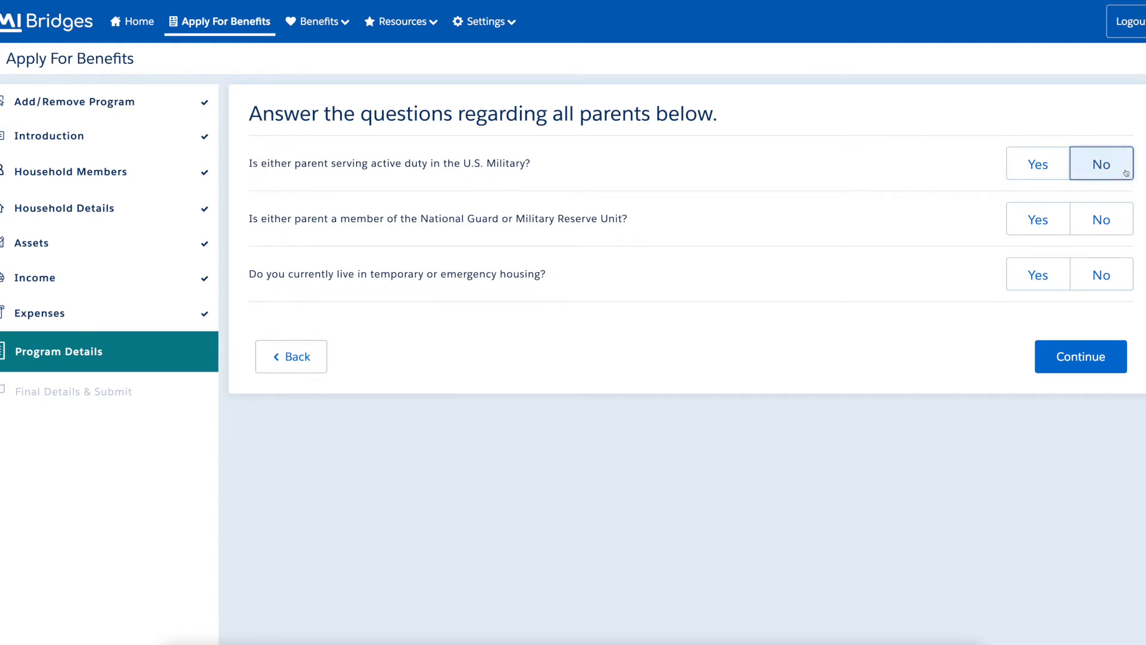
left_click(1124, 227)
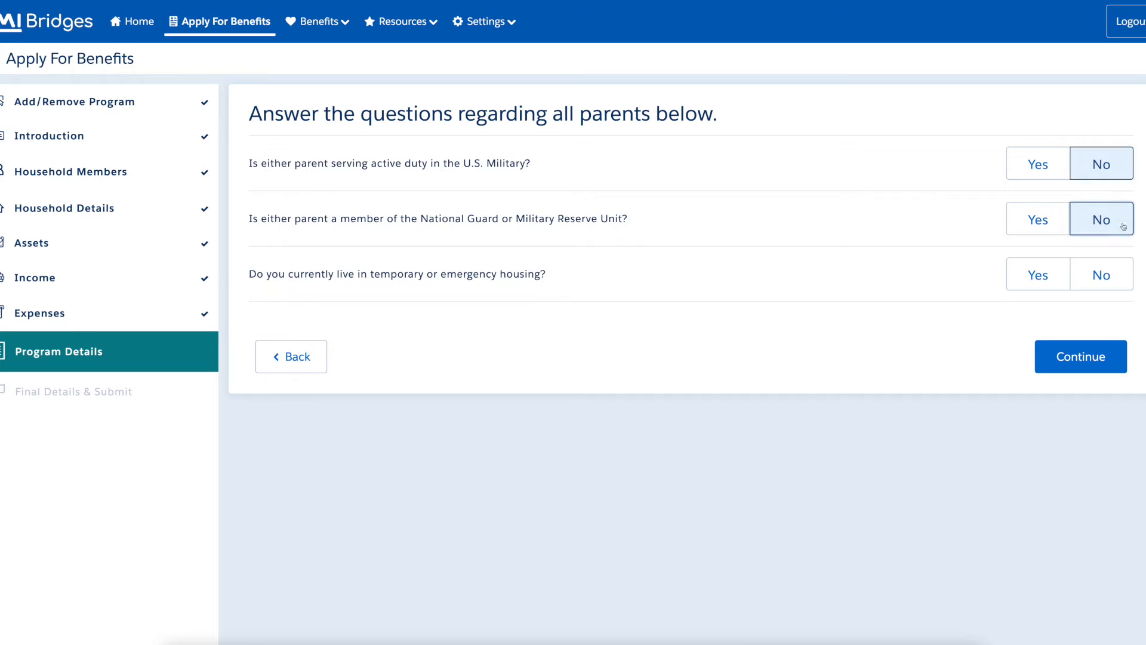
left_click(1127, 283)
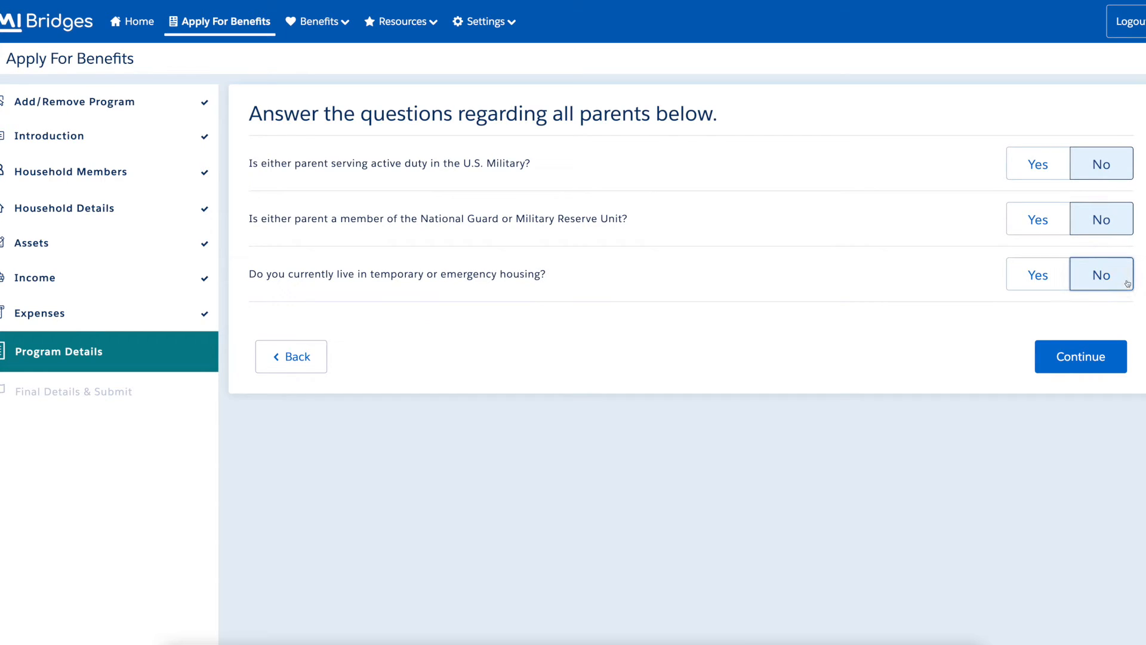
left_click(1120, 364)
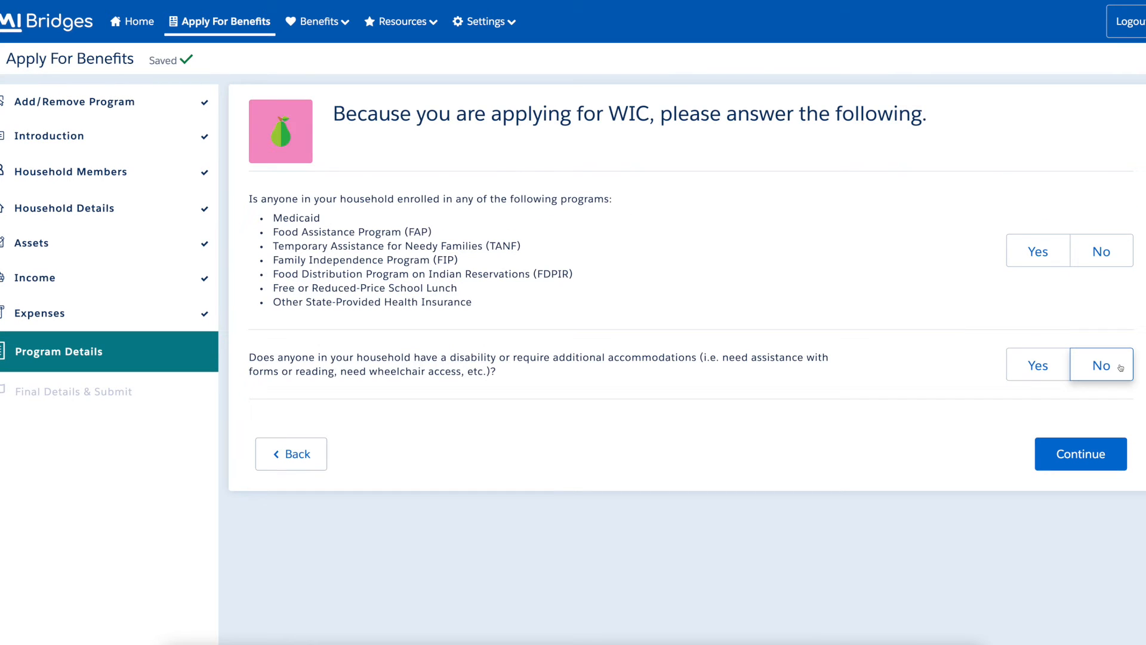
Answer No to WIC program enrollment and disability accommodation questions.
left_click(1127, 267)
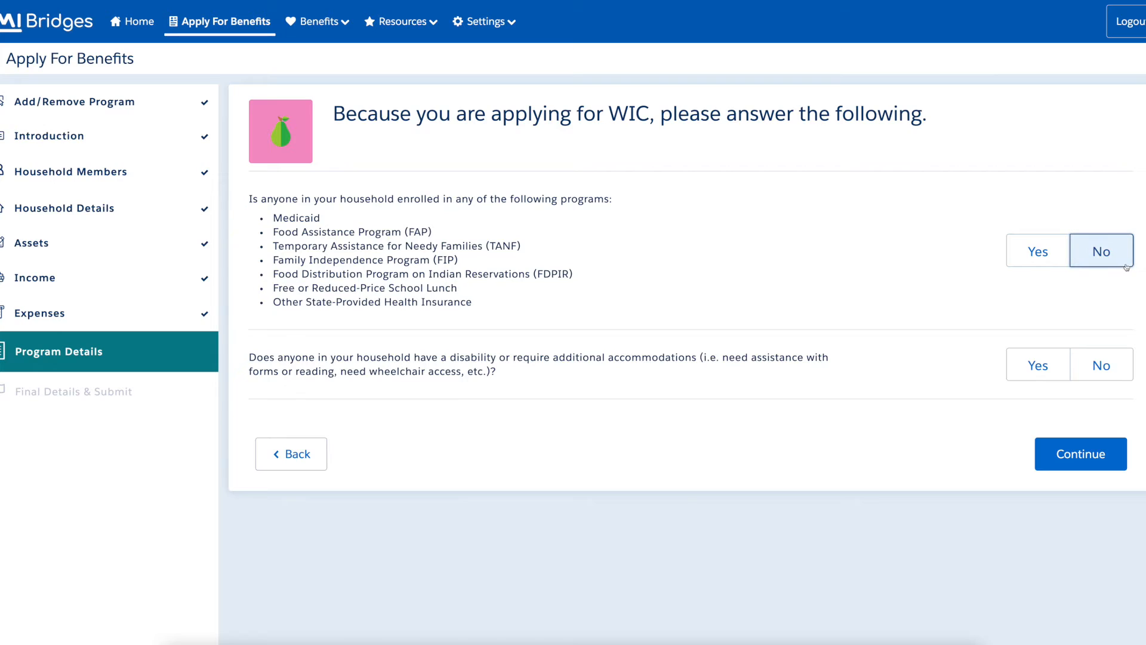
left_click(1123, 375)
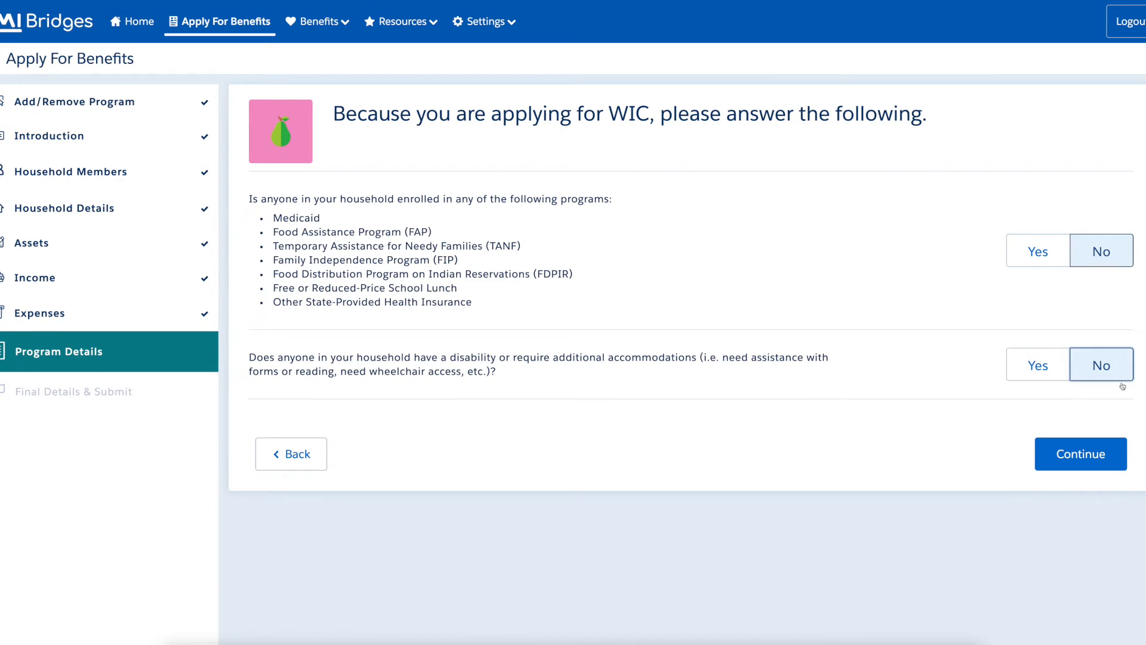
Set Electricity as the home's heating source.
left_click(1120, 462)
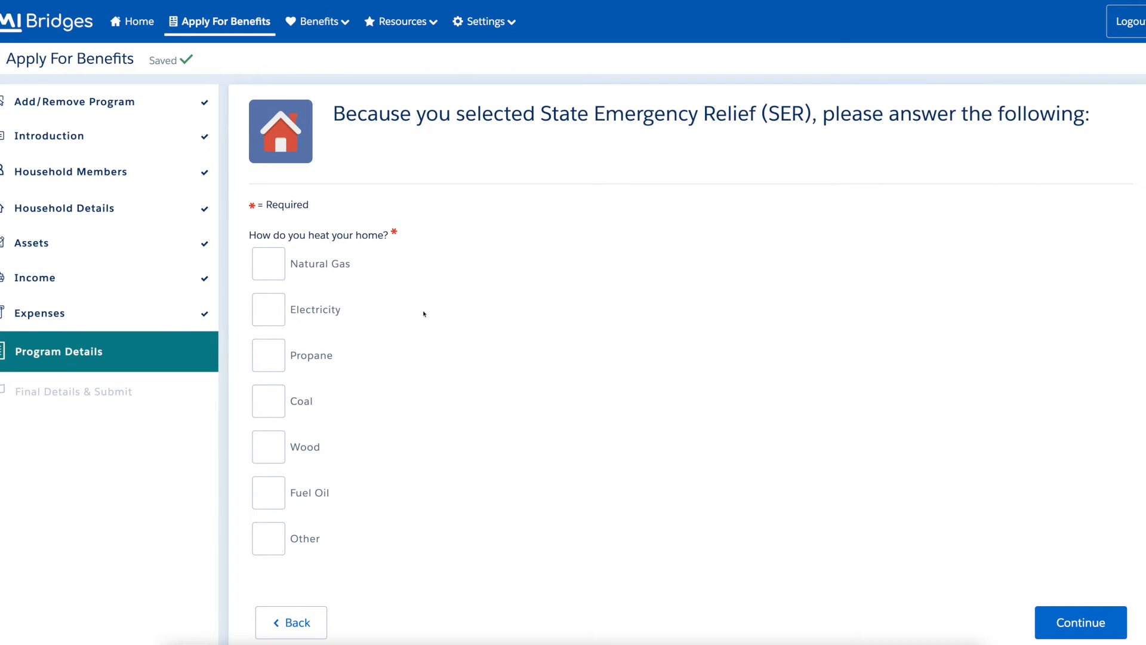
left_click(269, 310)
left_click(1121, 631)
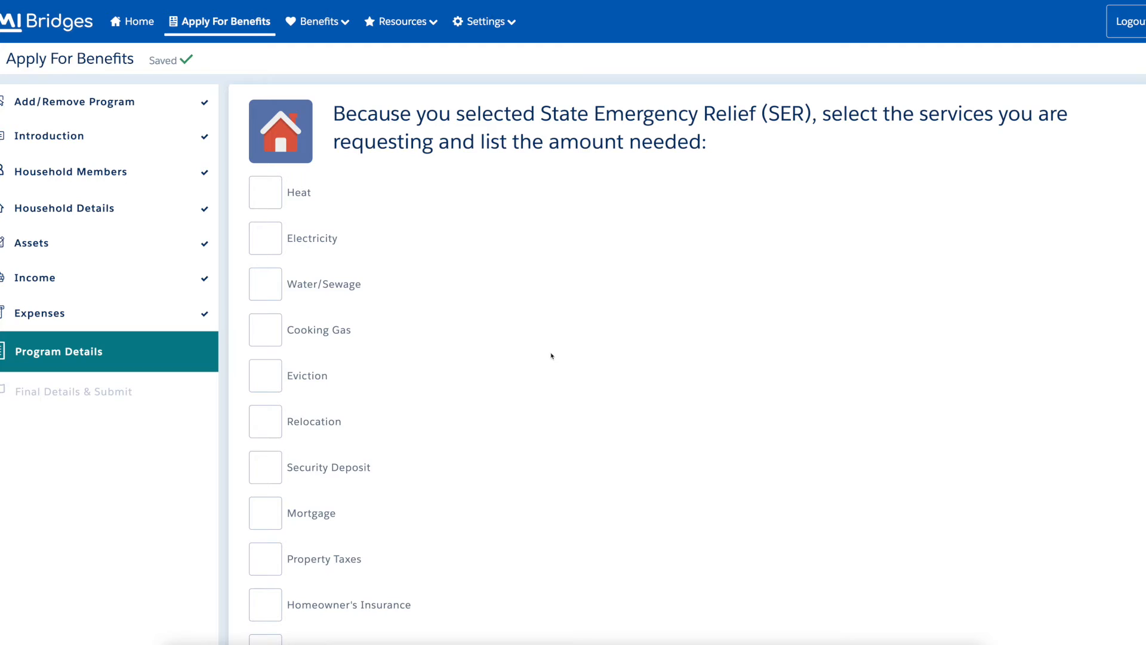
Request Electricity service with an amount needed of $10.
left_click(273, 246)
left_click(361, 284)
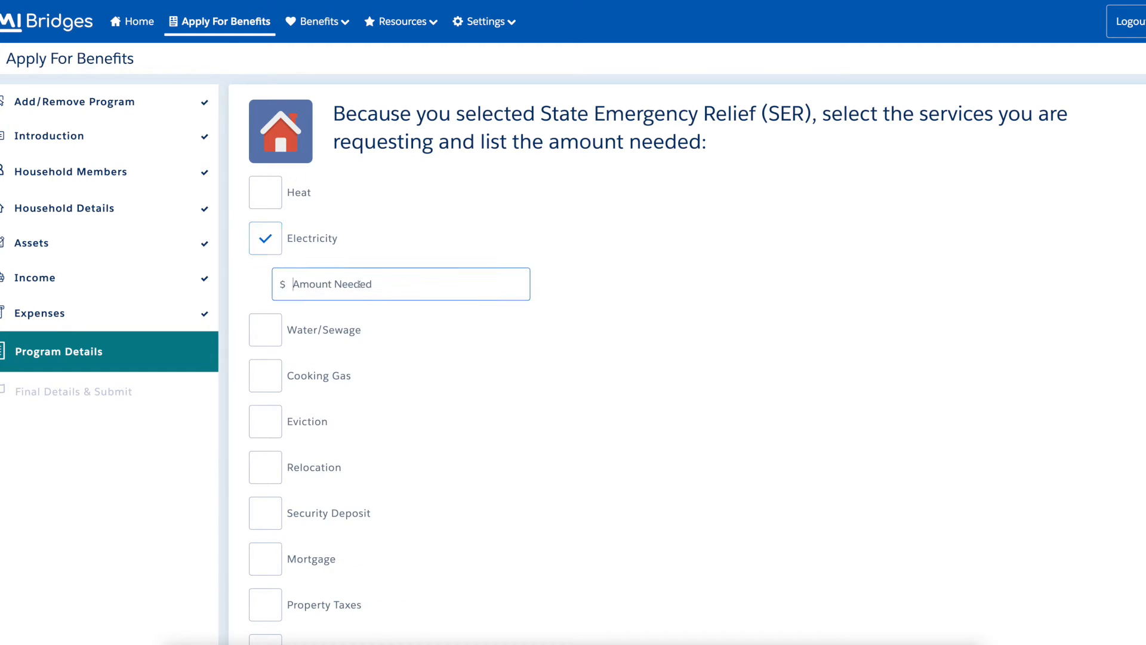
type("10")
left_click(1120, 505)
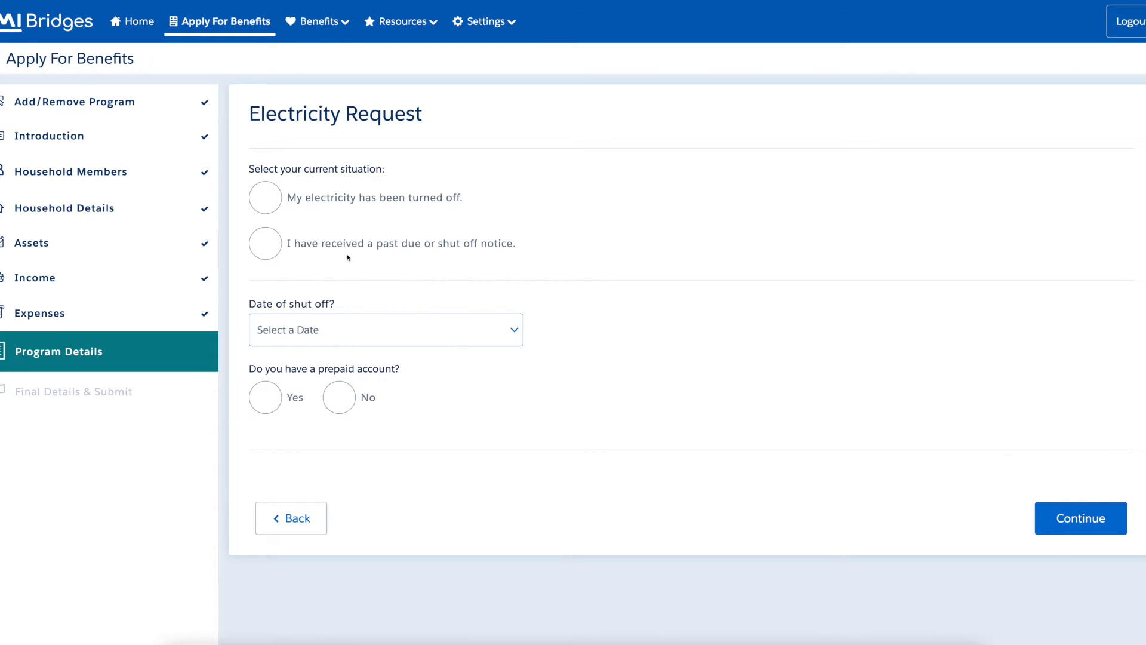
Report a past due/shut off notice with shut-off date 11/15/2022 and no prepaid account.
left_click(273, 250)
left_click(426, 331)
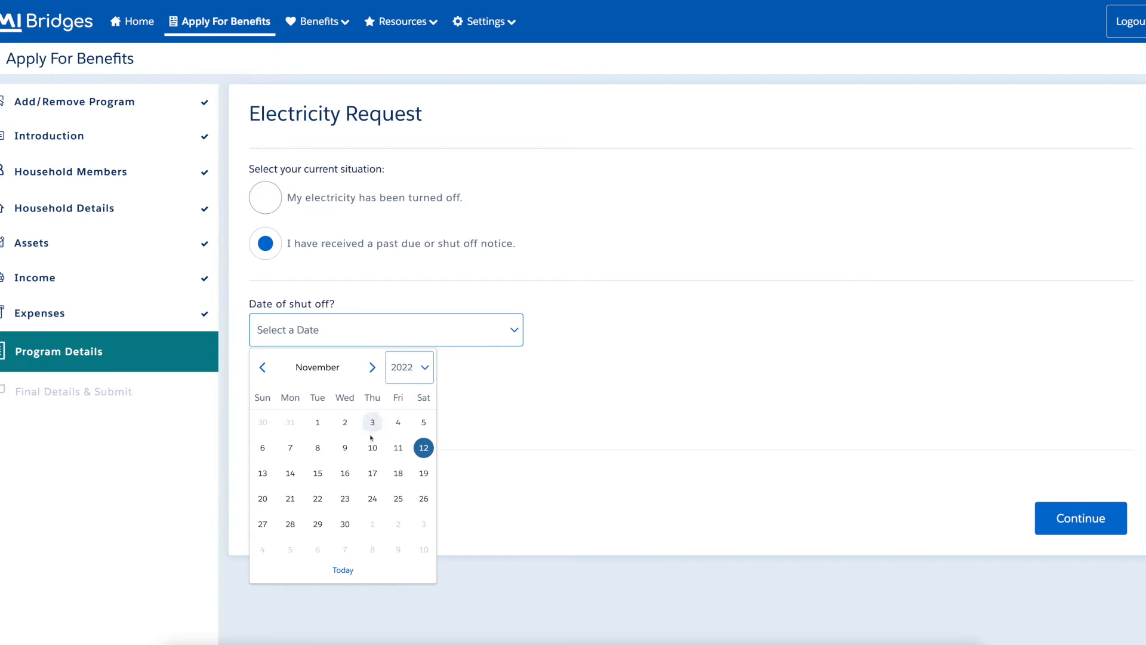
left_click(325, 476)
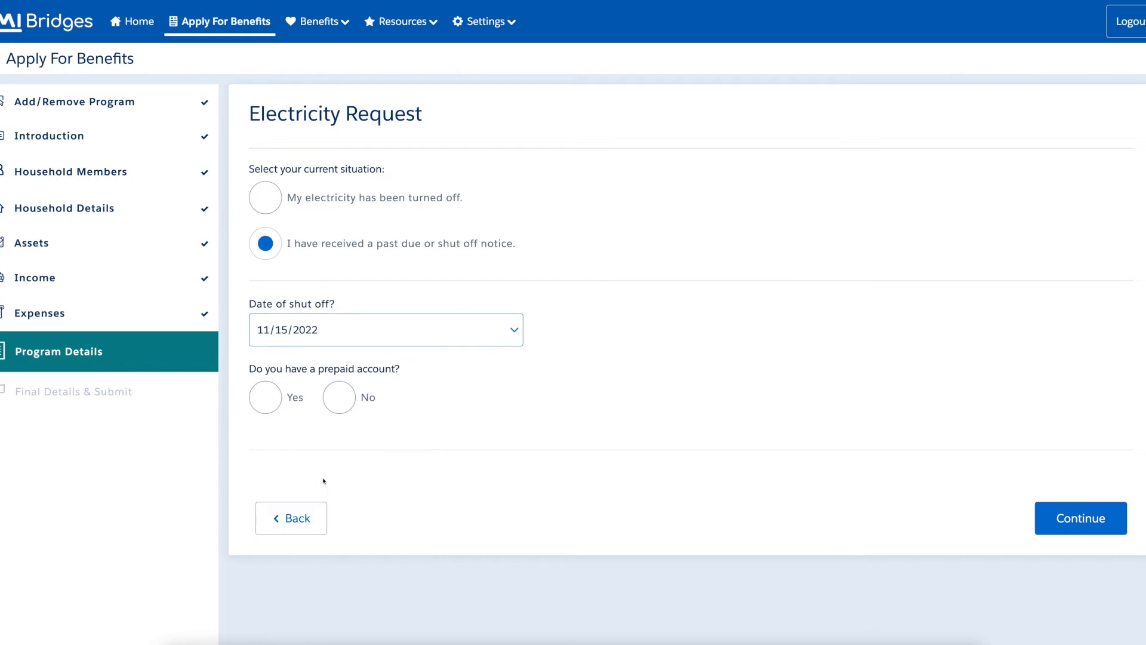
left_click(345, 408)
left_click(1122, 527)
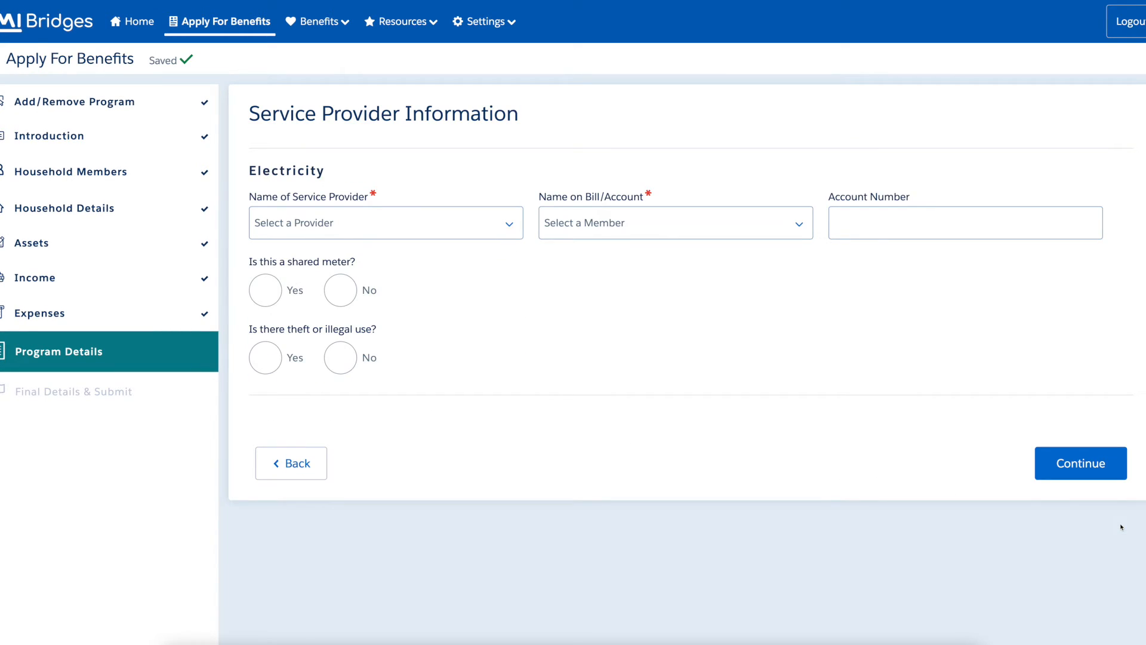
Set City of Bay City as provider, billed to the 17-year-old, with account number; deny shared meter and theft.
left_click(439, 228)
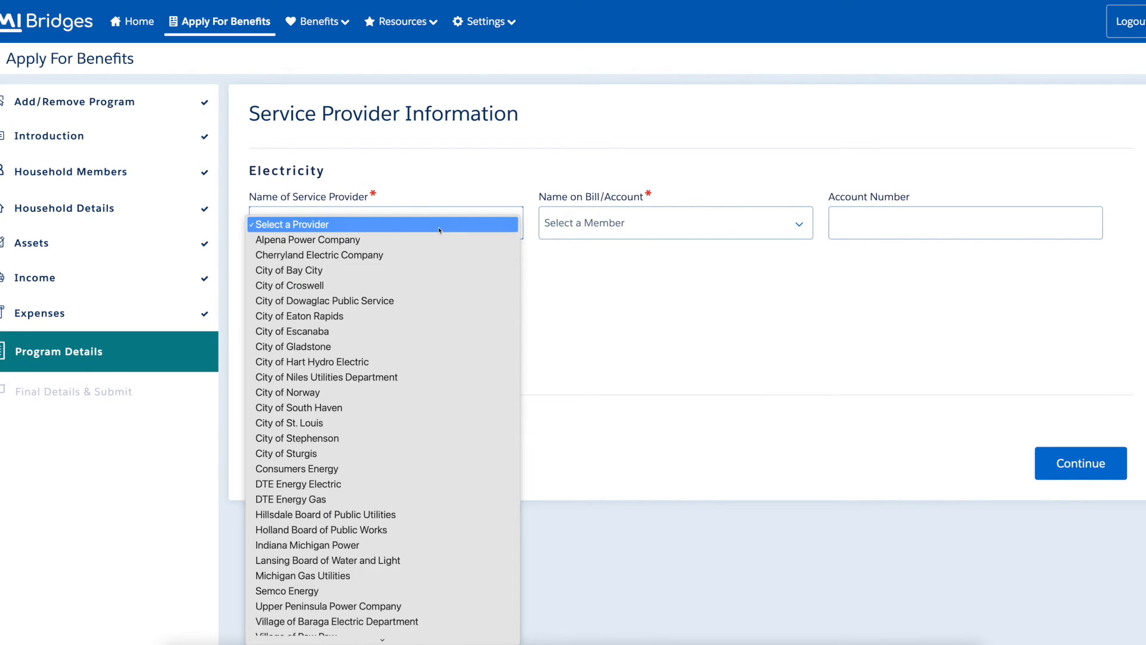
left_click(440, 276)
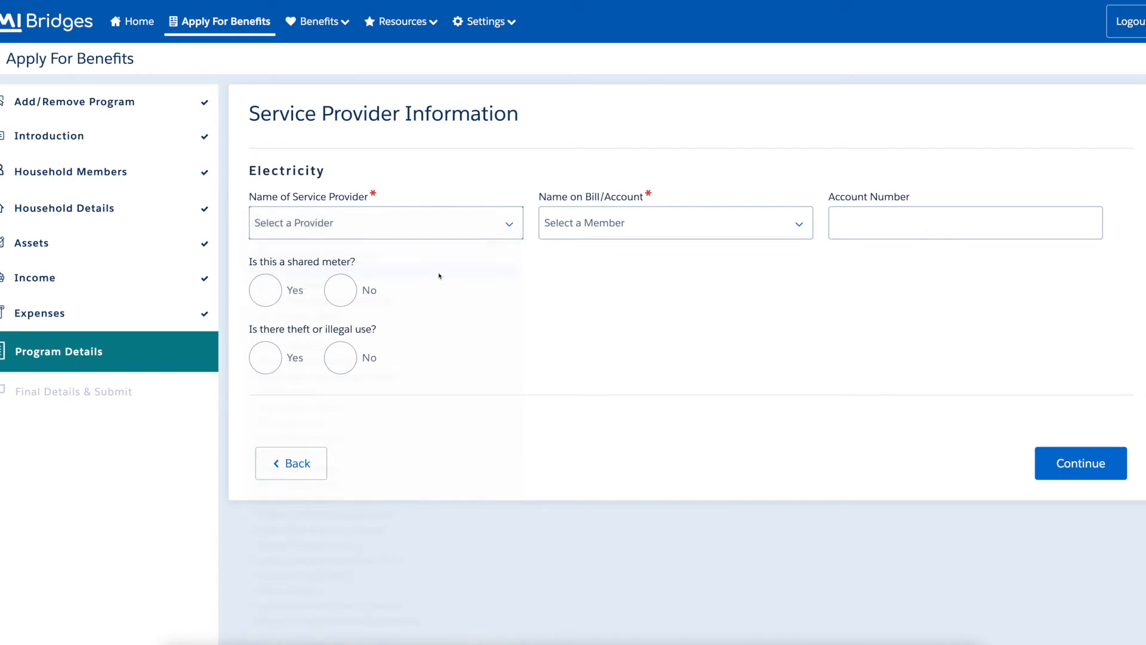
left_click(690, 229)
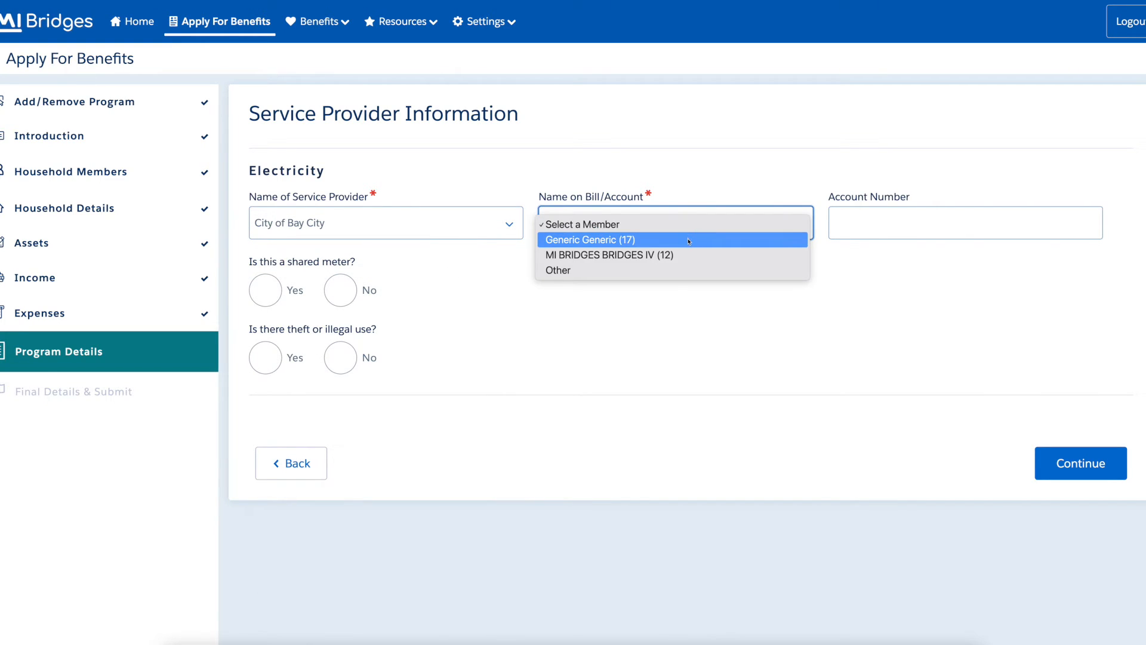
left_click(689, 240)
left_click(860, 221)
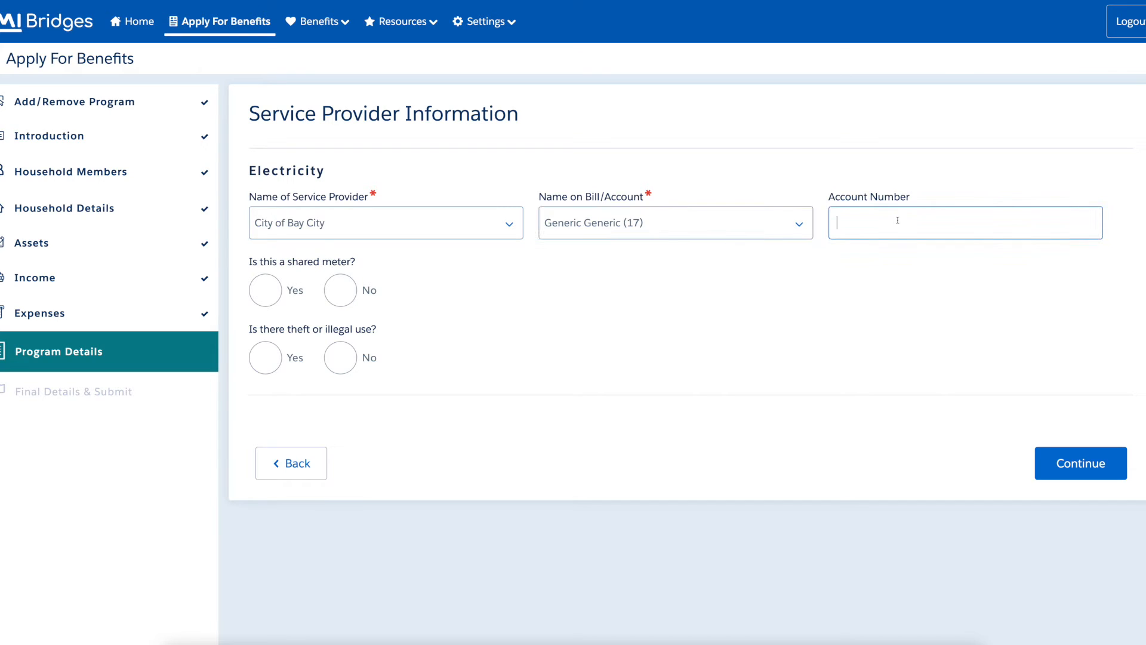
type("34567890123")
left_click(340, 290)
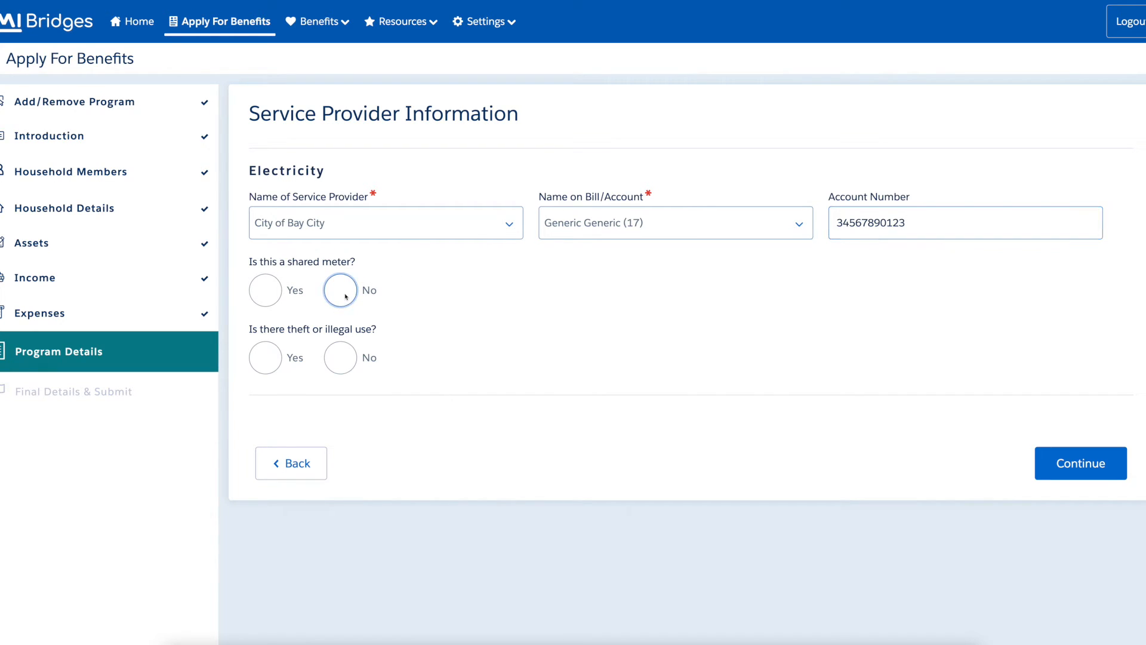
left_click(347, 363)
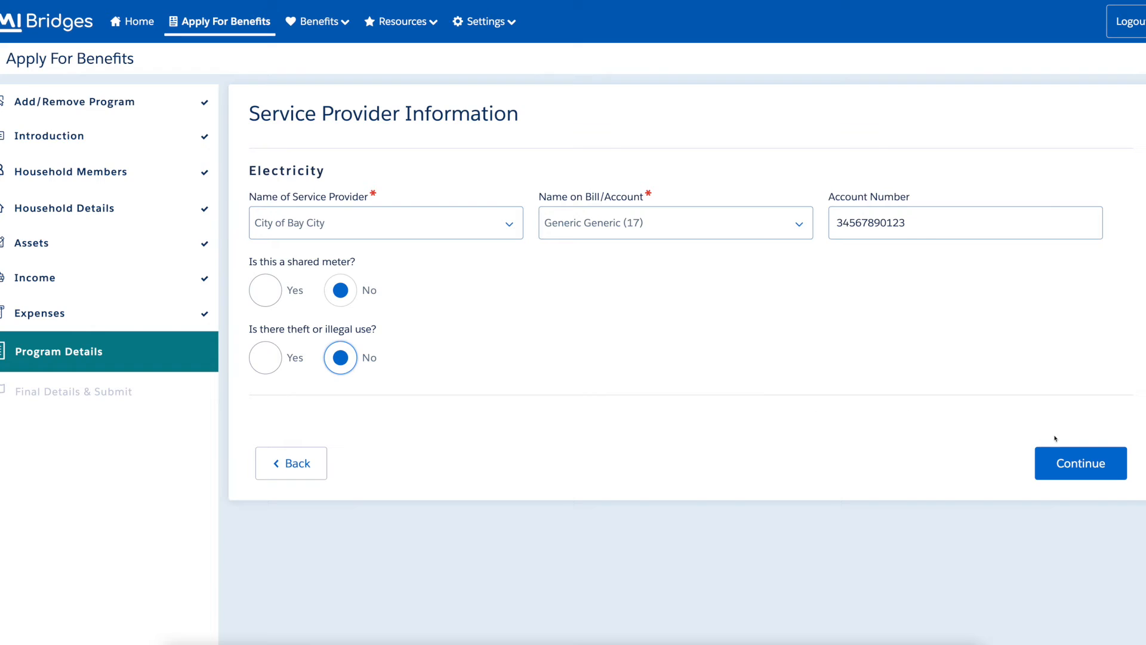
left_click(1120, 476)
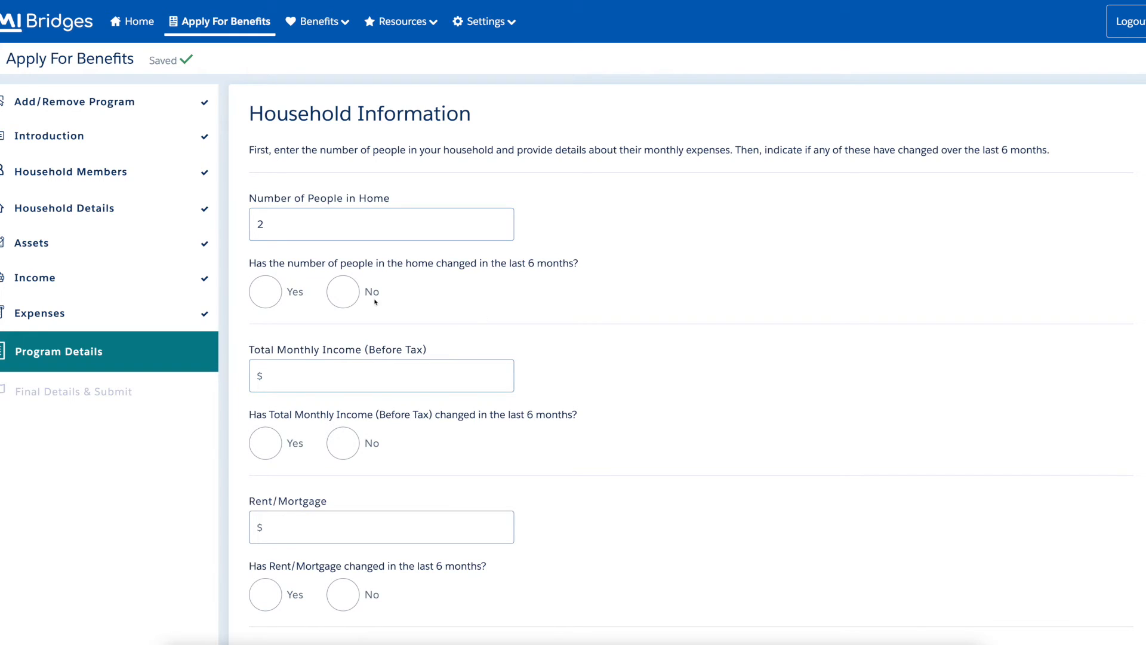
Report unchanged household size, monthly income 0 and rent/mortgage 8888, none changed recently.
left_click(344, 293)
left_click(422, 362)
left_click(438, 376)
type("0")
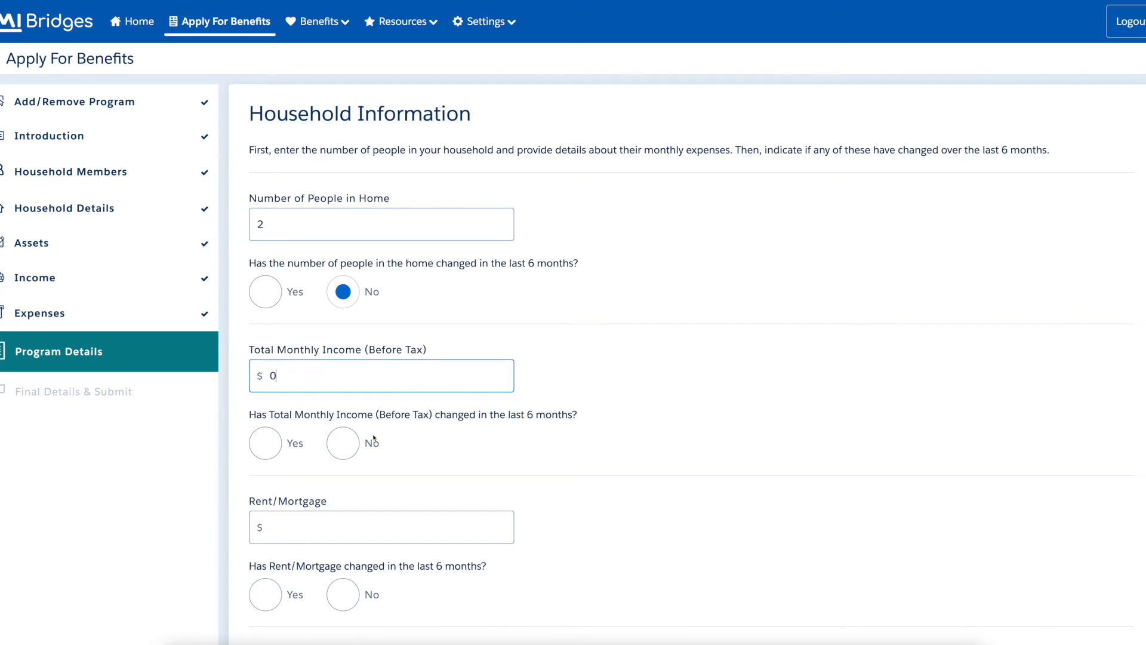
left_click(350, 446)
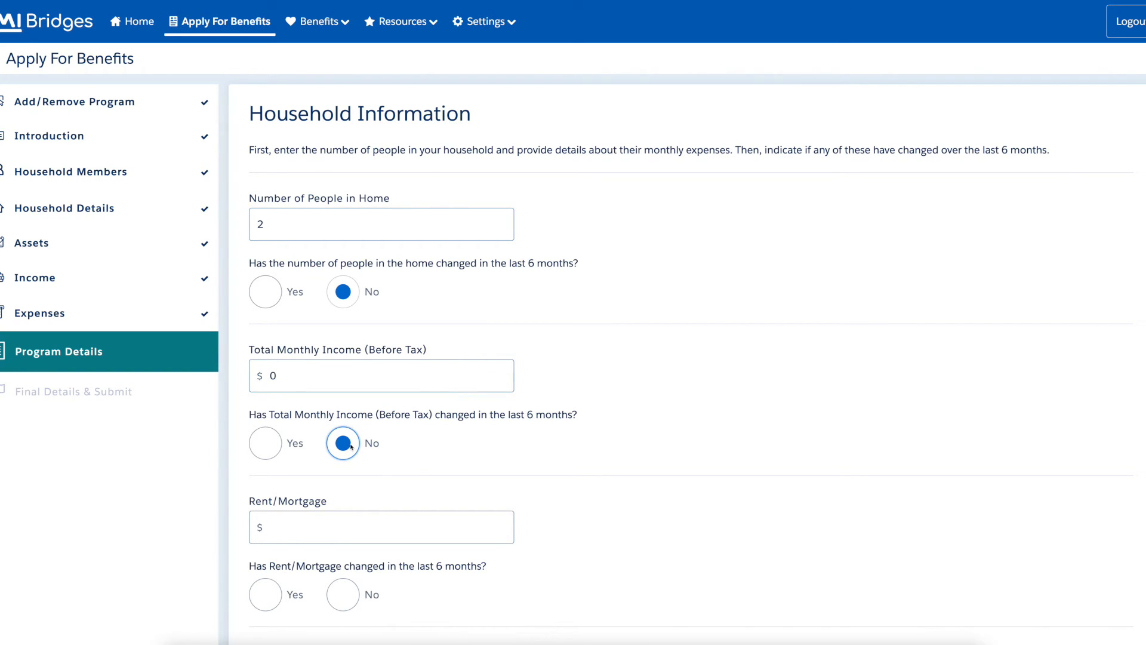
left_click(355, 519)
left_click(354, 527)
type("8888")
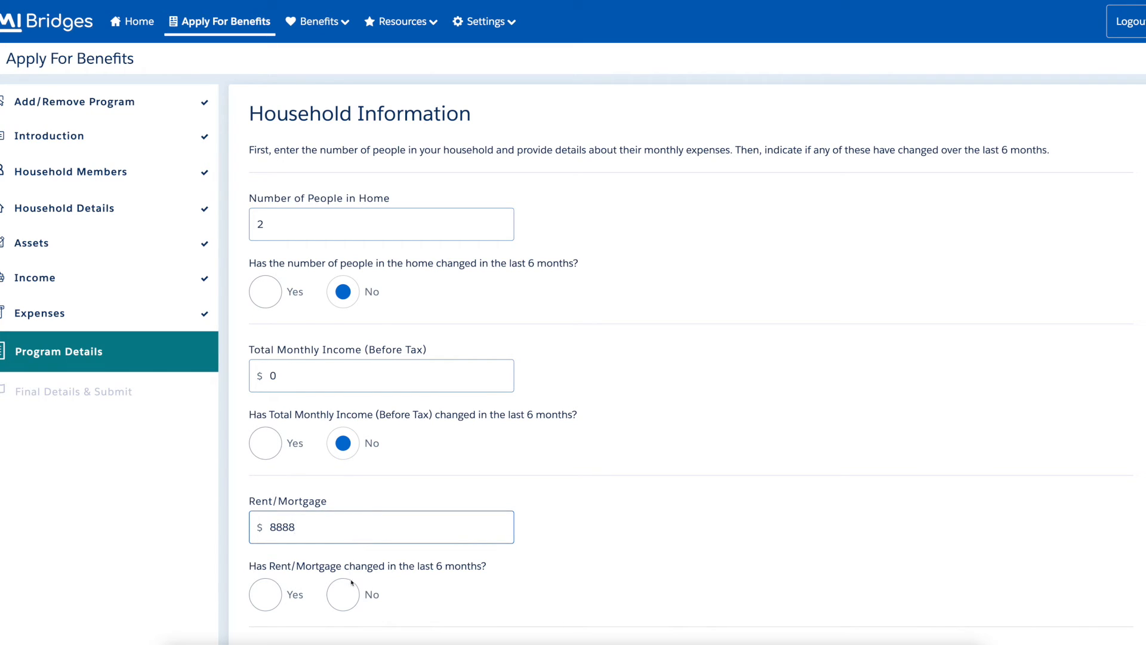
left_click(338, 593)
Record 8888 each for heat, electricity and water/sewer/cooking gas, all unchanged in six months.
scroll(195, 29, "down", 10)
left_click(302, 32)
type("8888")
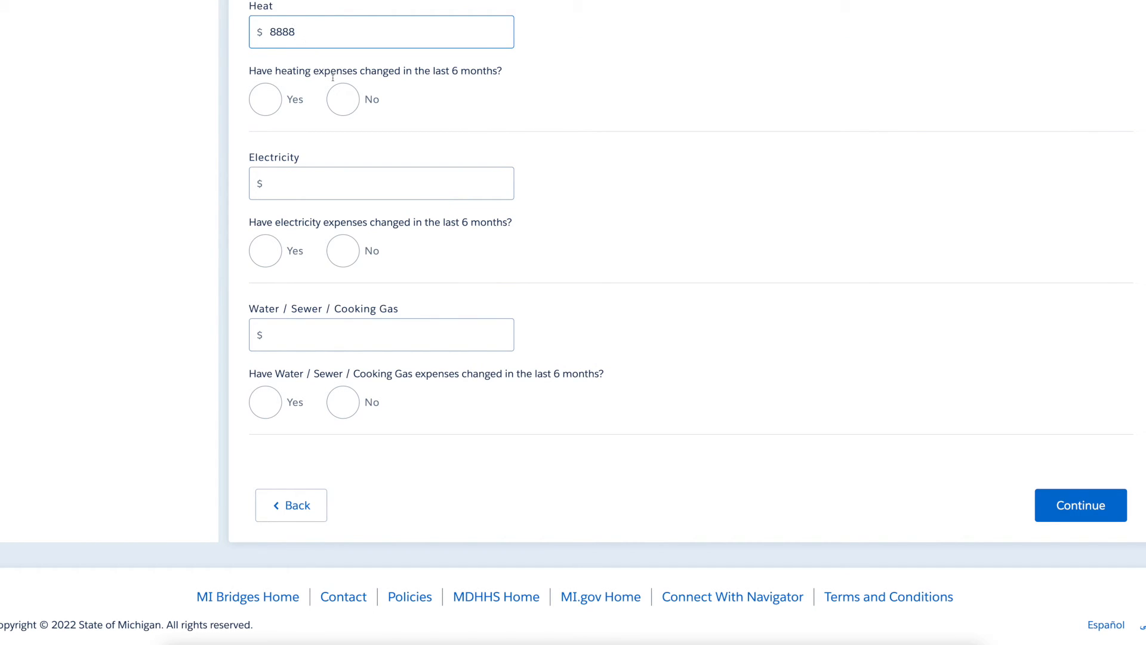
left_click(351, 109)
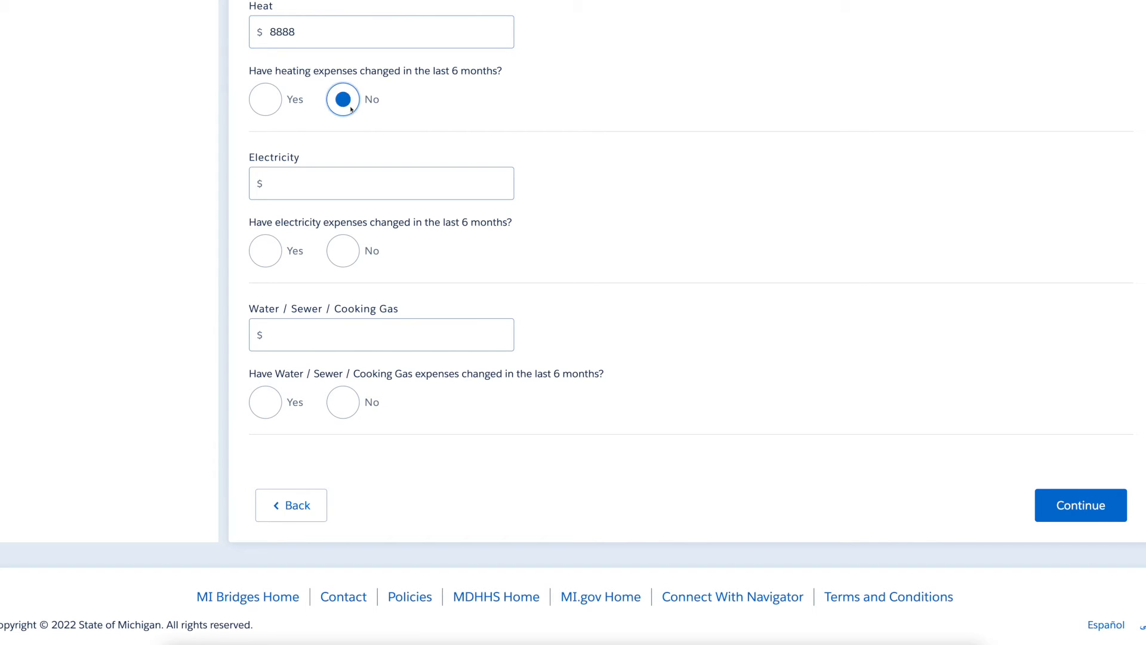
left_click(379, 181)
type("8888")
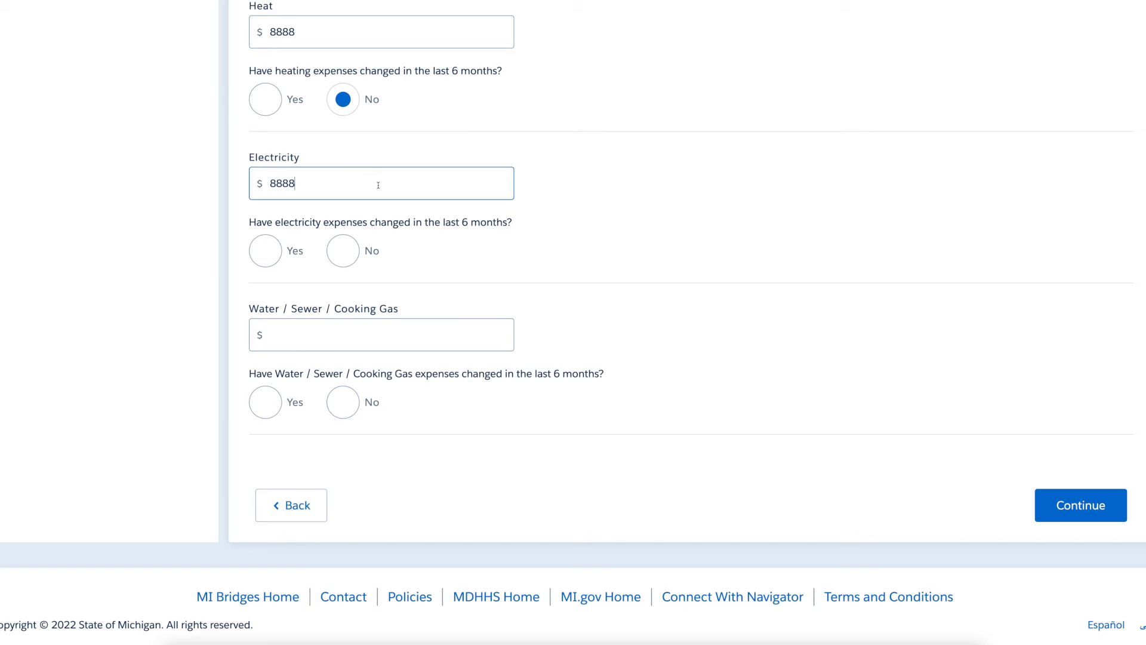
left_click(351, 258)
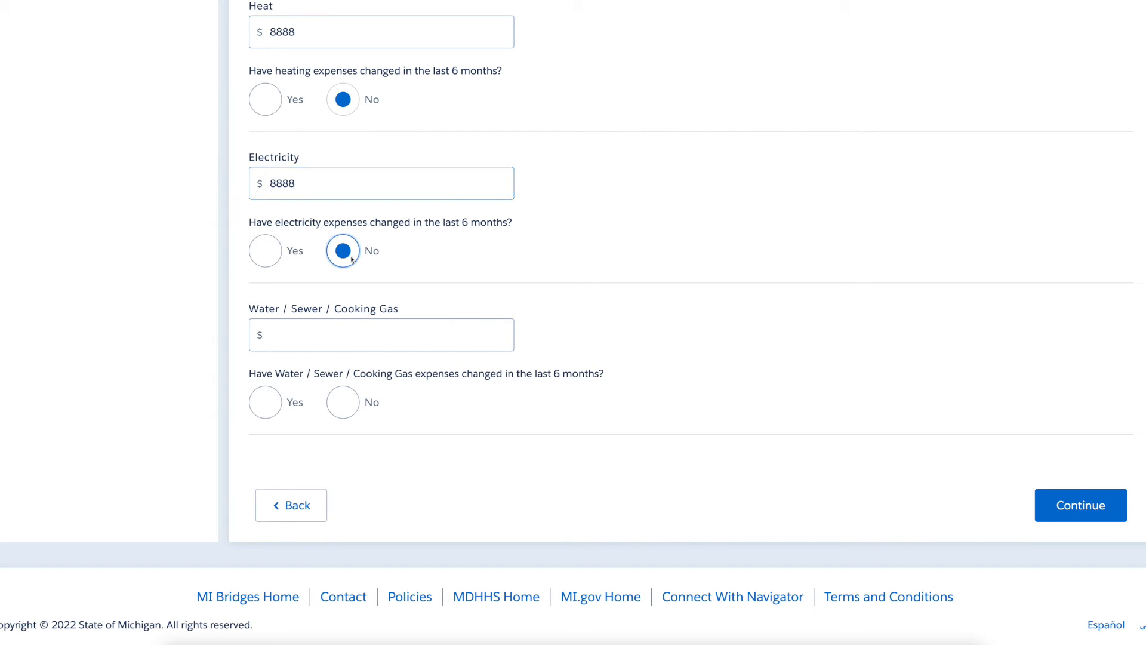
left_click(356, 335)
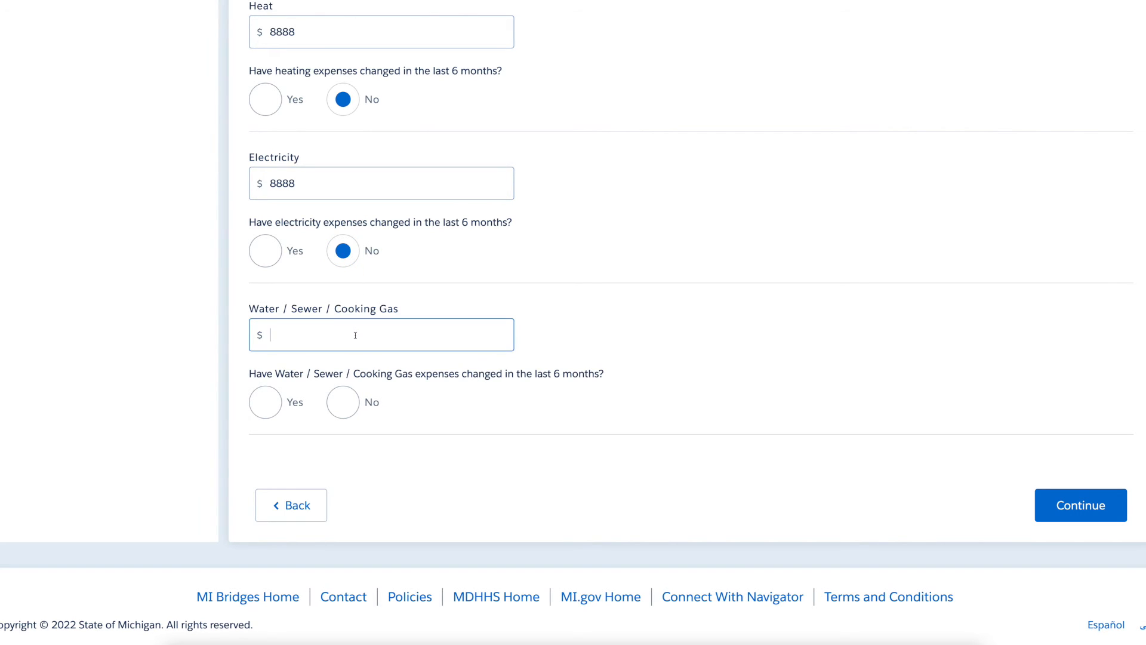
type("8888")
left_click(355, 411)
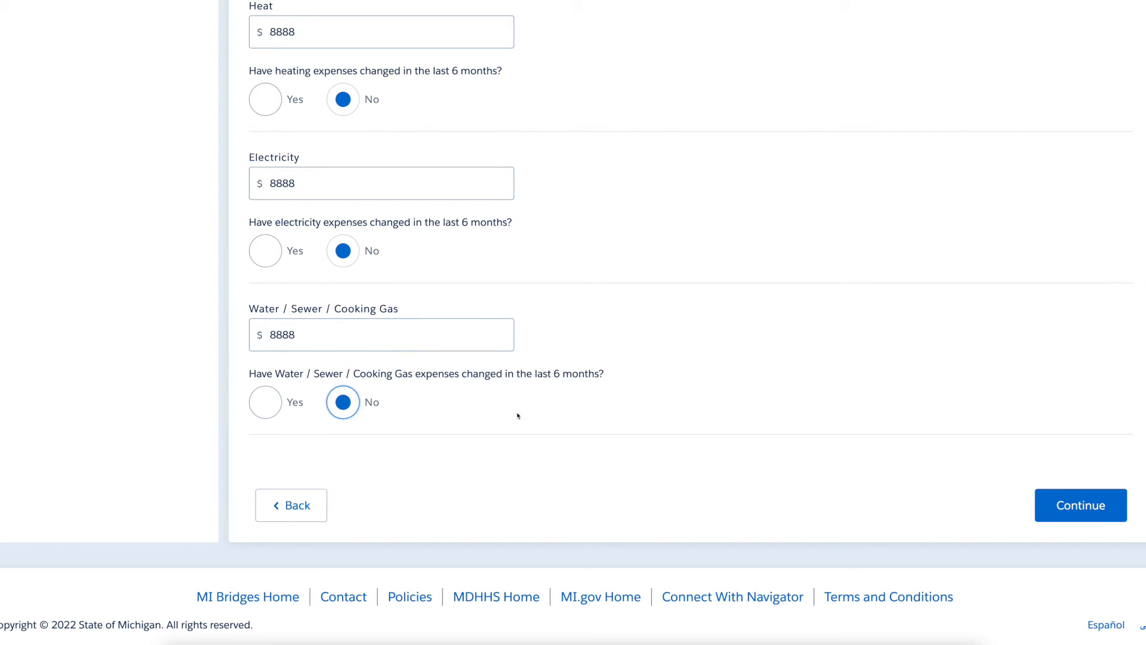
left_click(1121, 515)
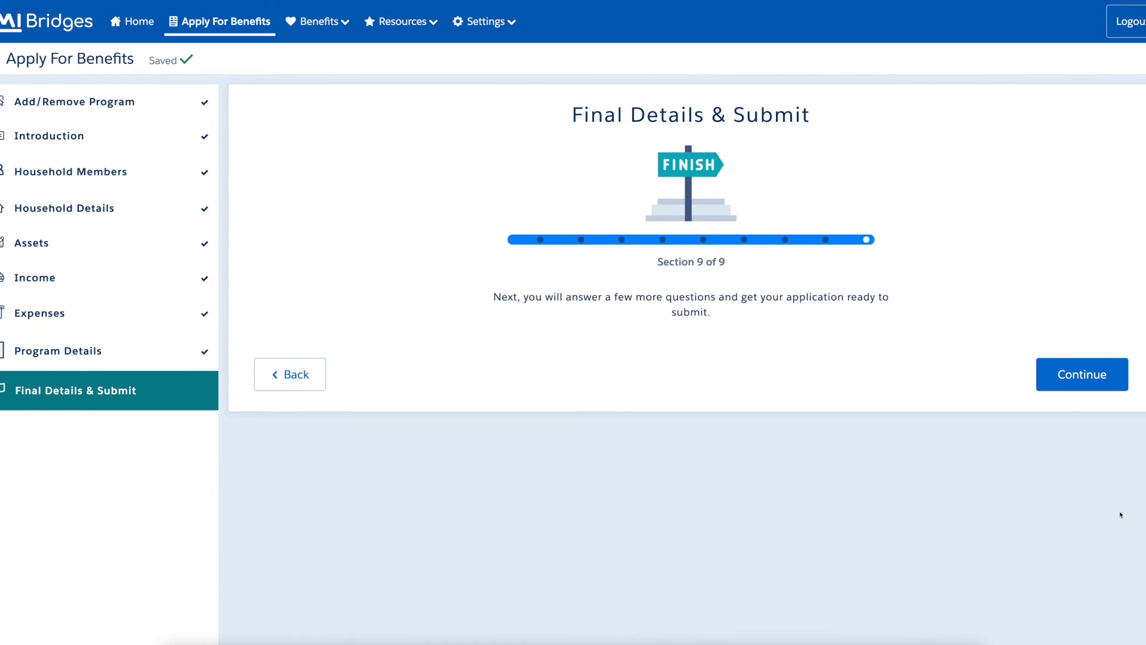
Answer No to the six fraud, other-state assistance, parole and incarceration questions.
left_click(1120, 383)
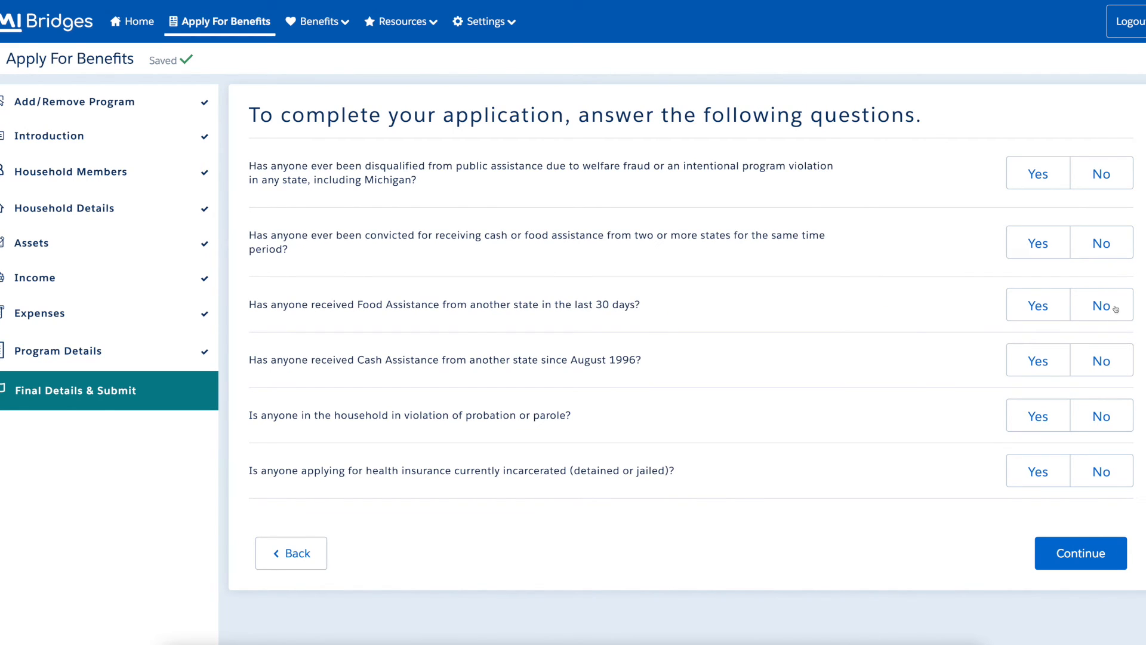
left_click(1123, 182)
left_click(1126, 254)
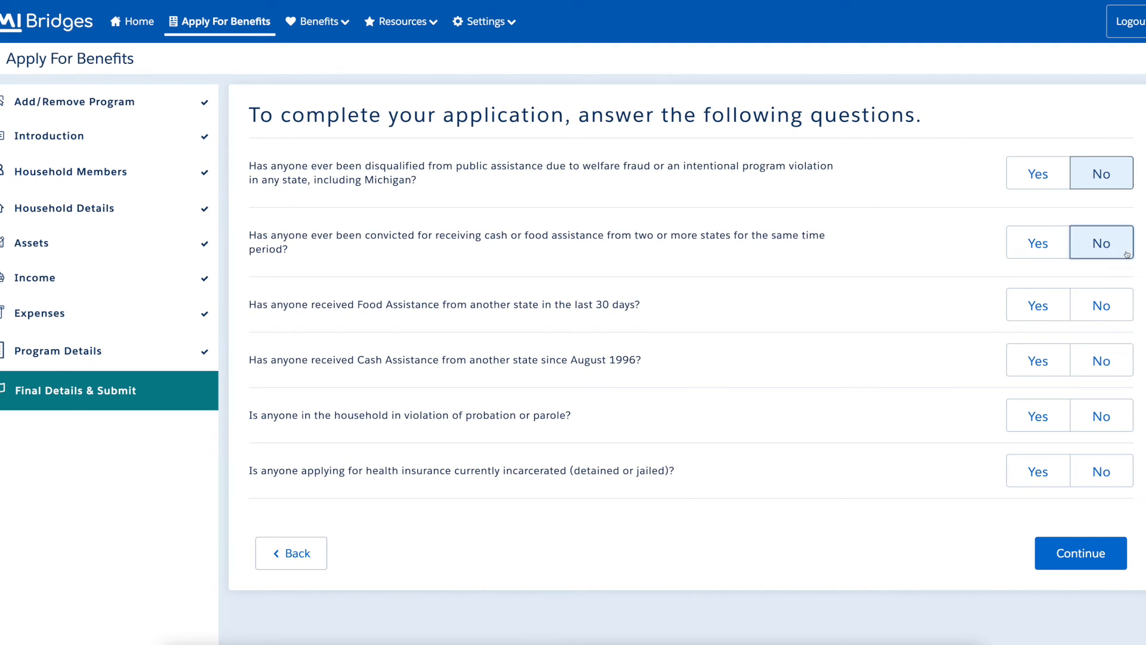
left_click(1127, 315)
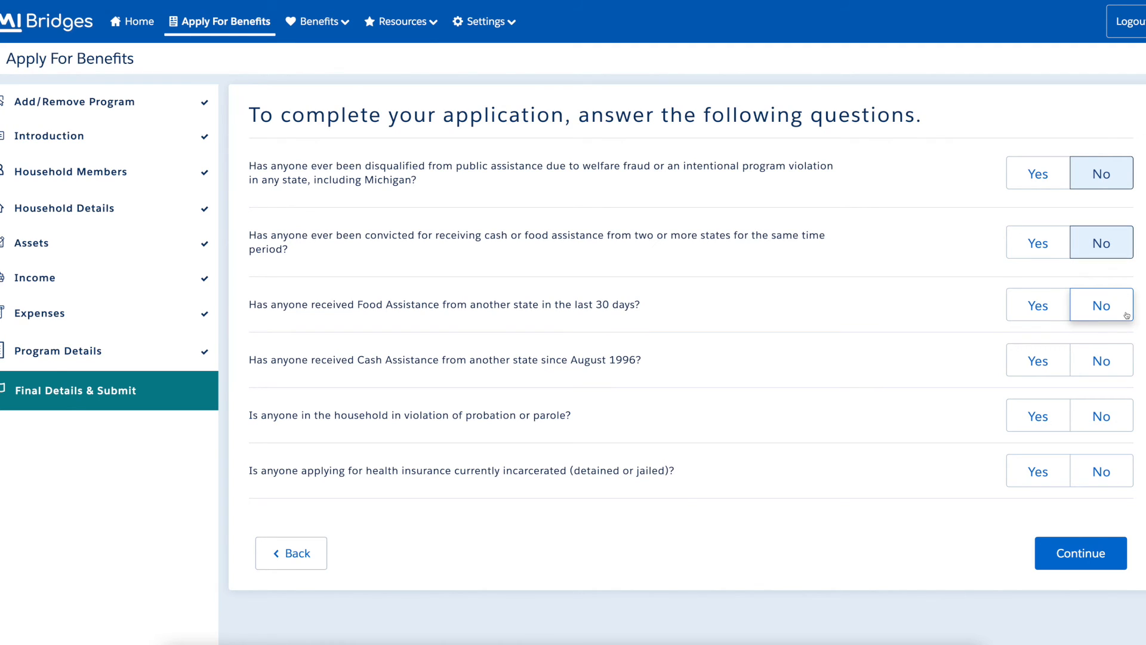
left_click(1128, 366)
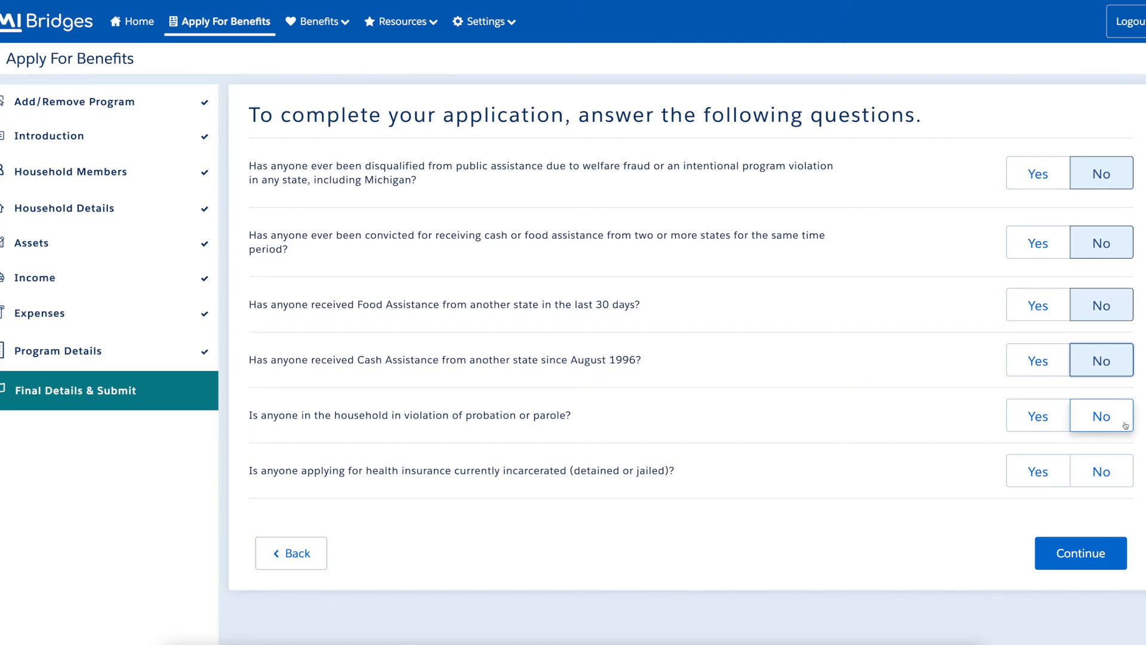
left_click(1126, 426)
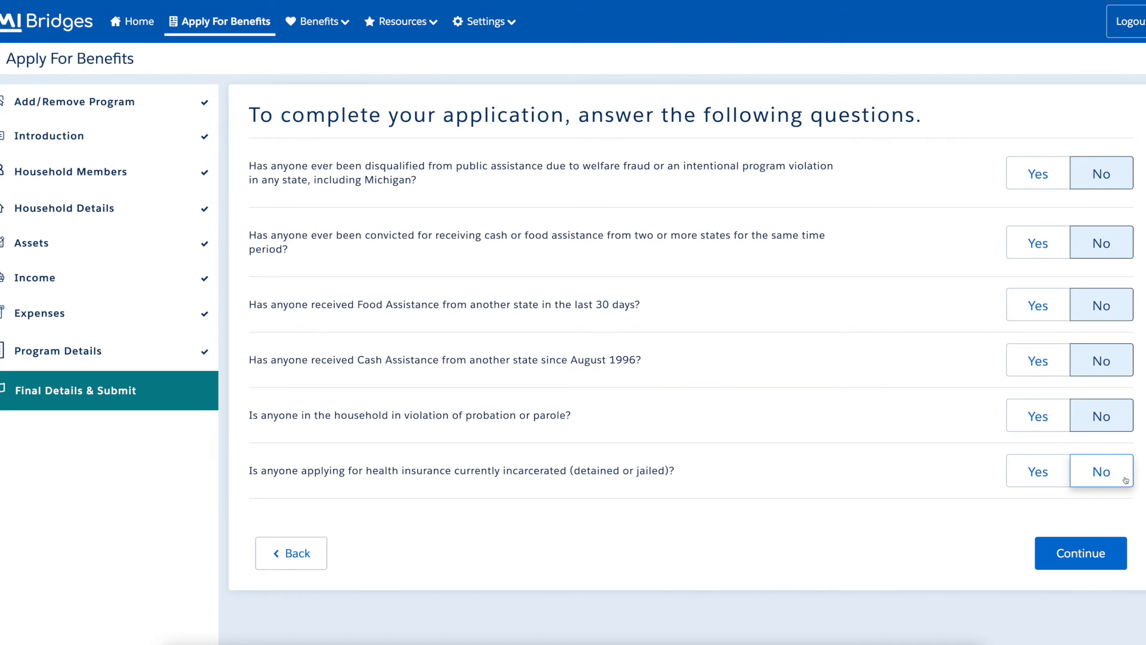
left_click(1126, 480)
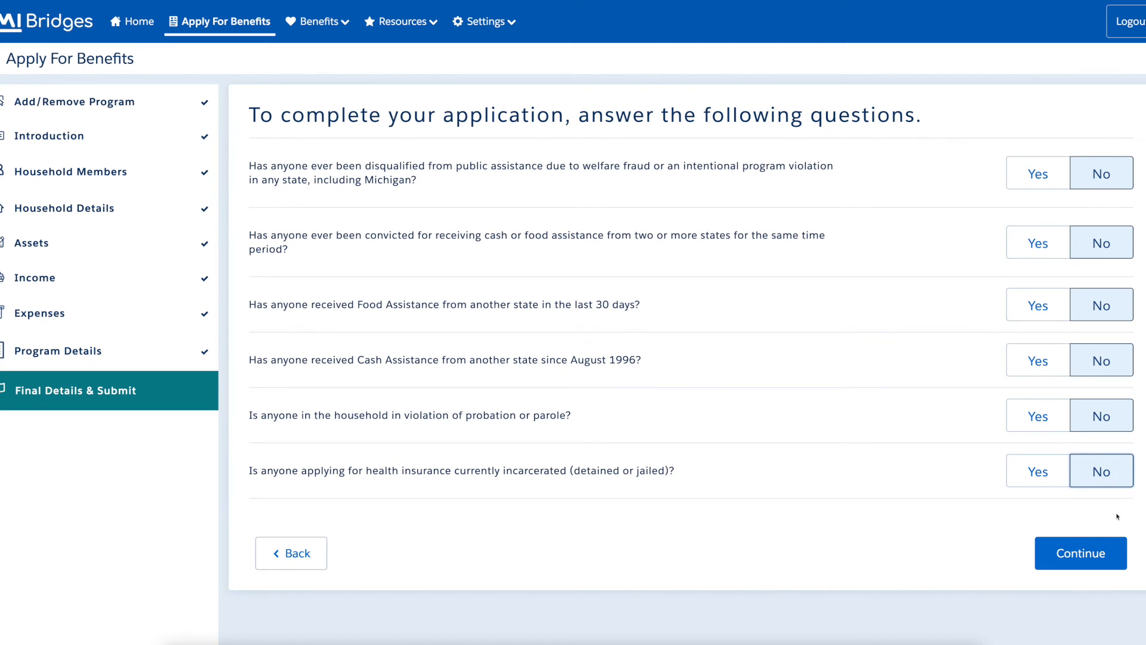
left_click(1119, 565)
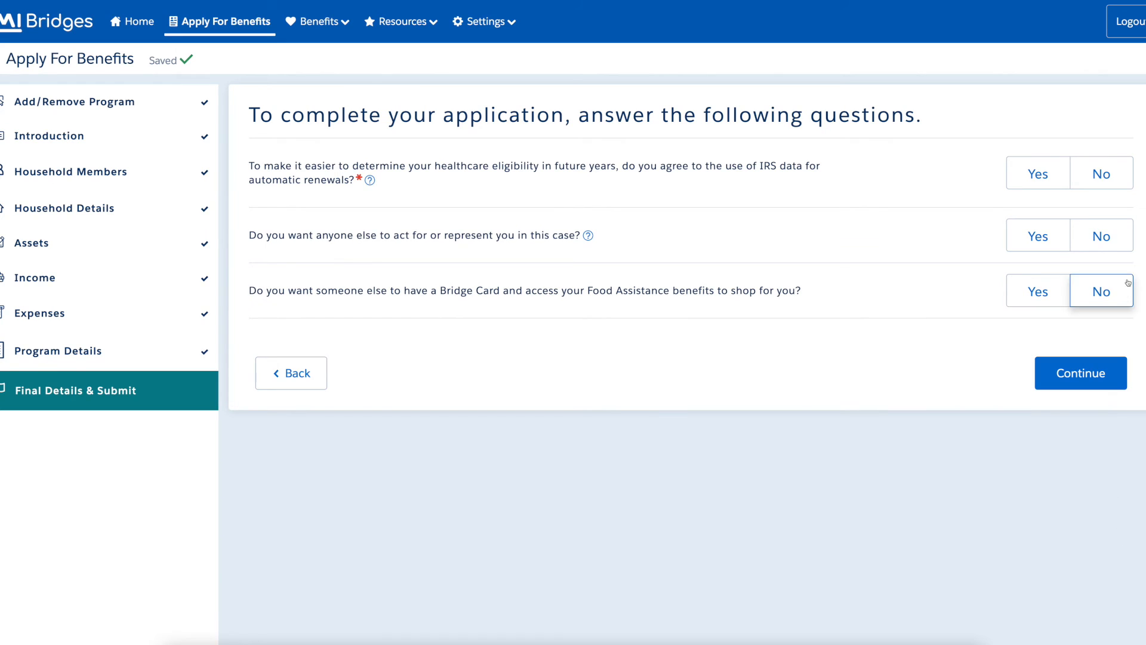
Decline IRS data for renewals, an authorized representative, and giving anyone a Bridge Card.
left_click(1126, 183)
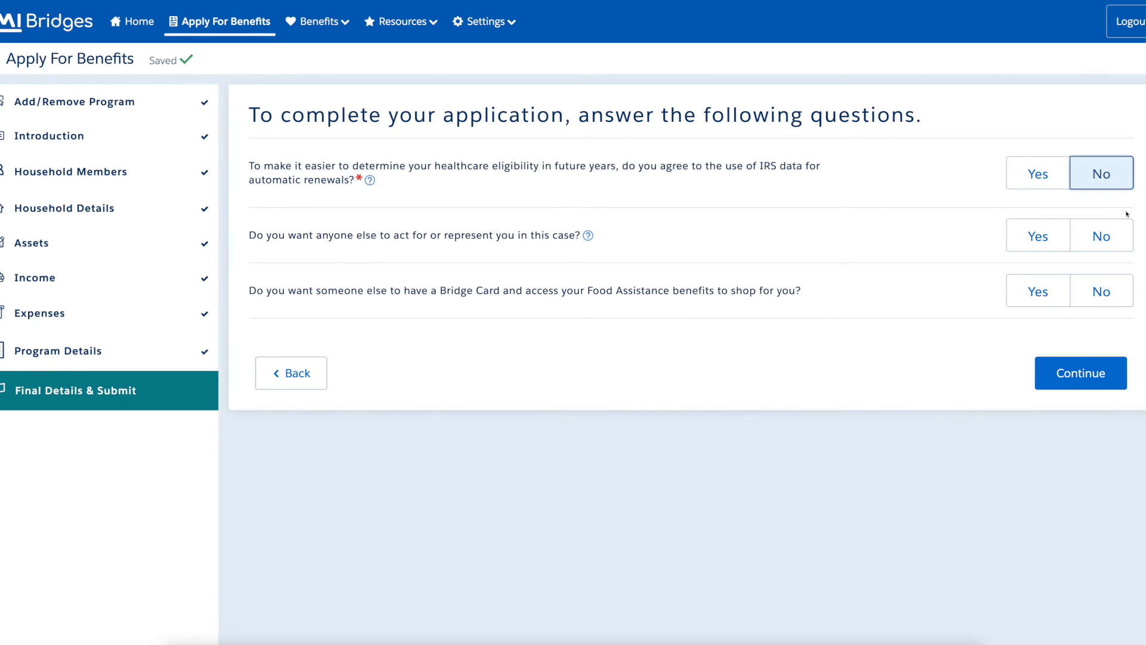
left_click(1127, 241)
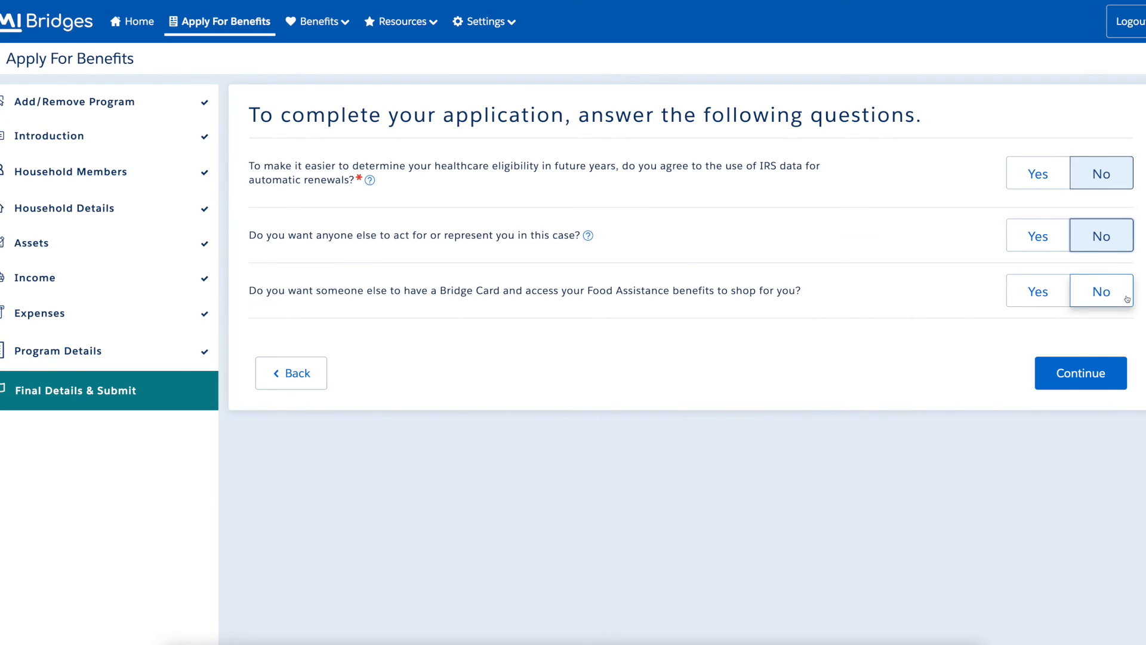
left_click(1128, 305)
left_click(1124, 382)
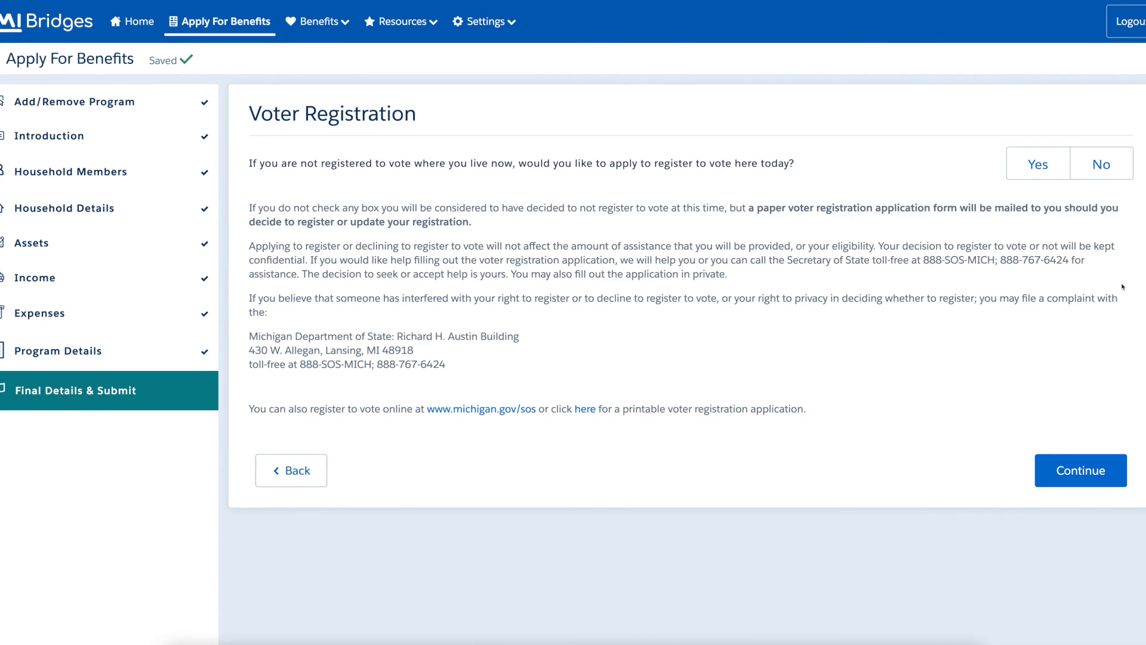
Decline voter registration and enter both household members' Social Security numbers.
left_click(1122, 174)
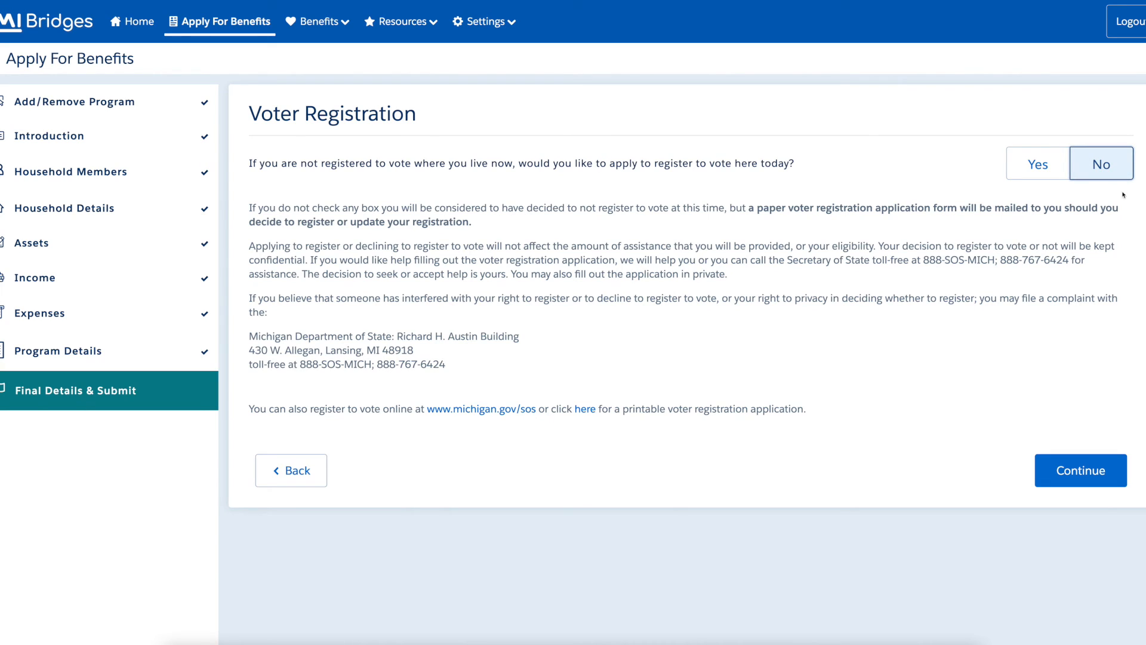
left_click(1122, 480)
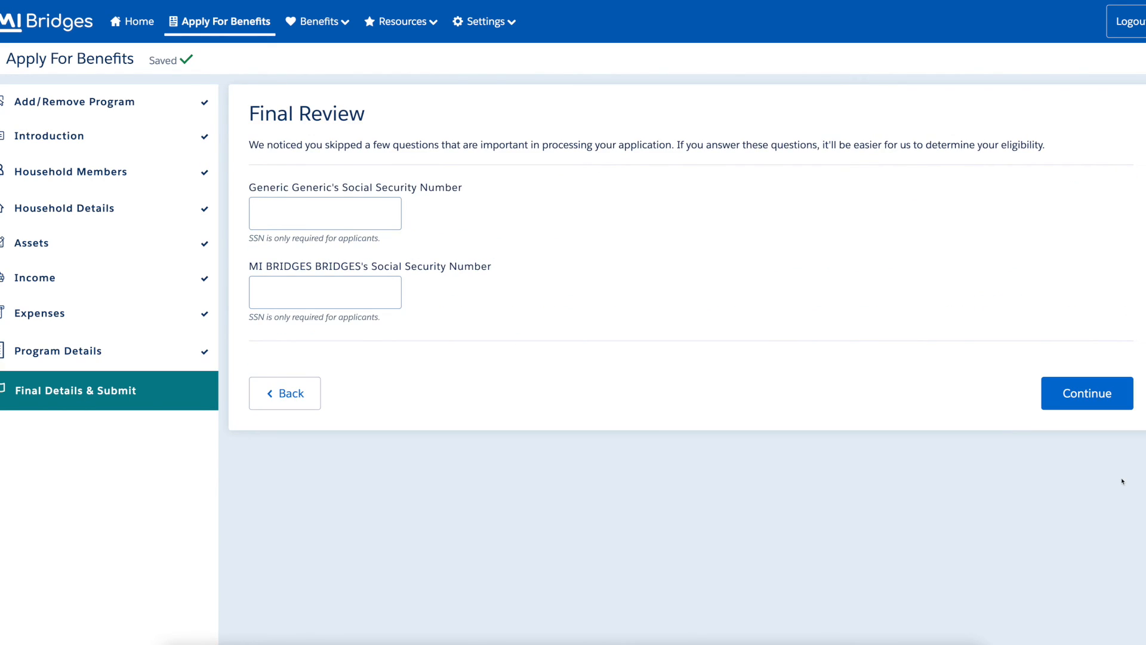
left_click(380, 212)
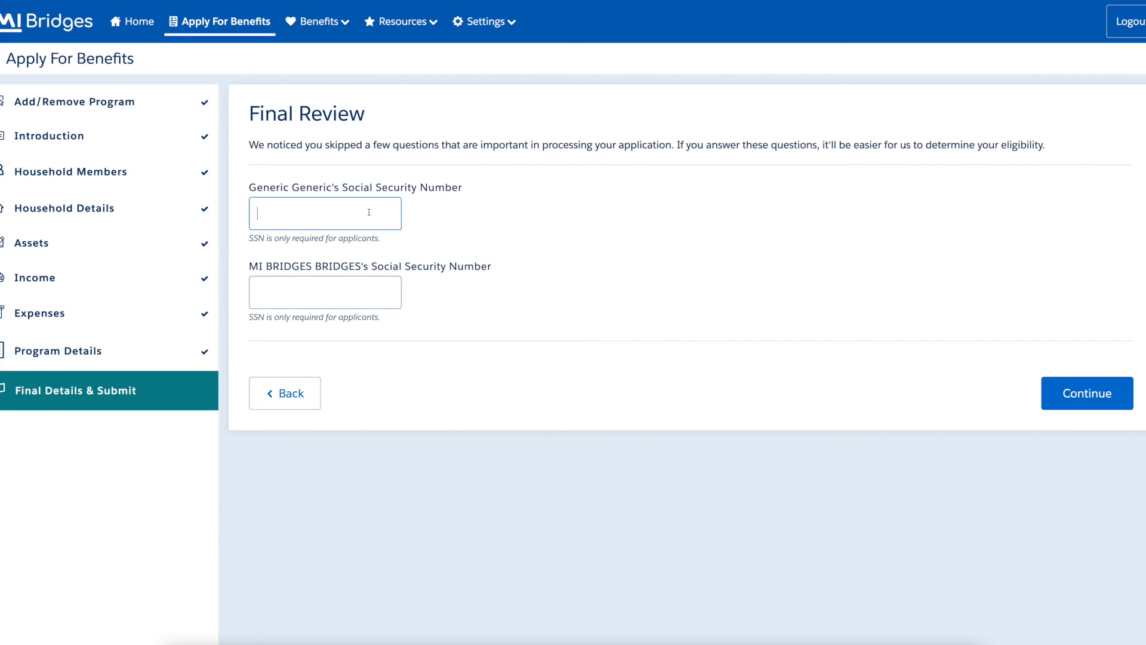
type("•••••••••••")
key("Tab")
type("•••••••••••")
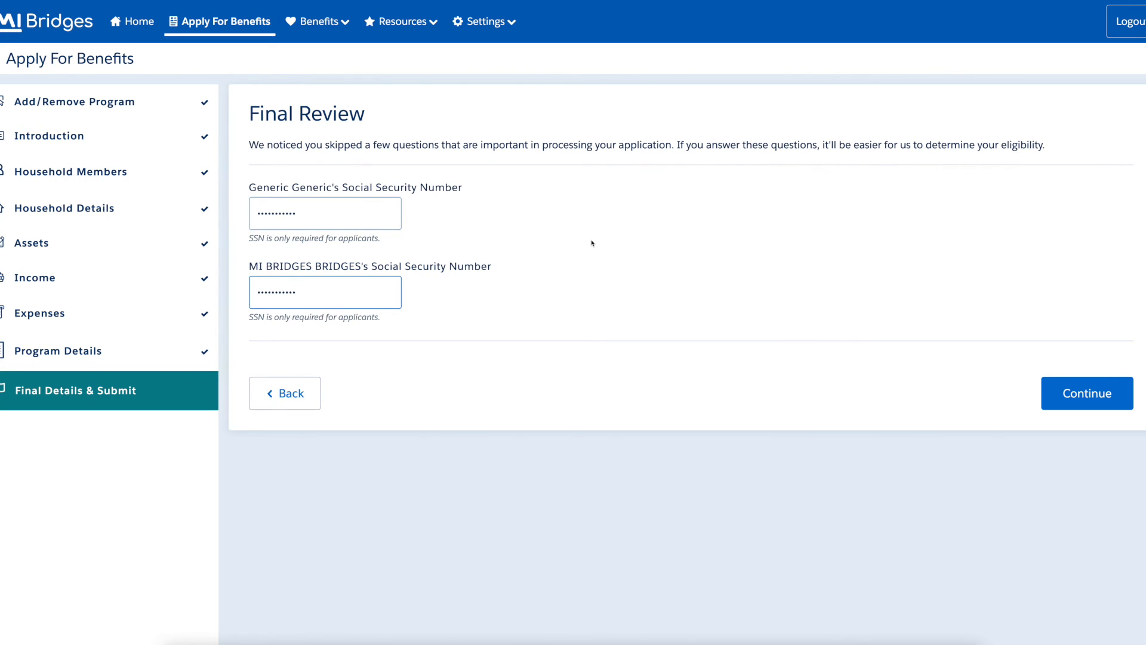
left_click(1123, 403)
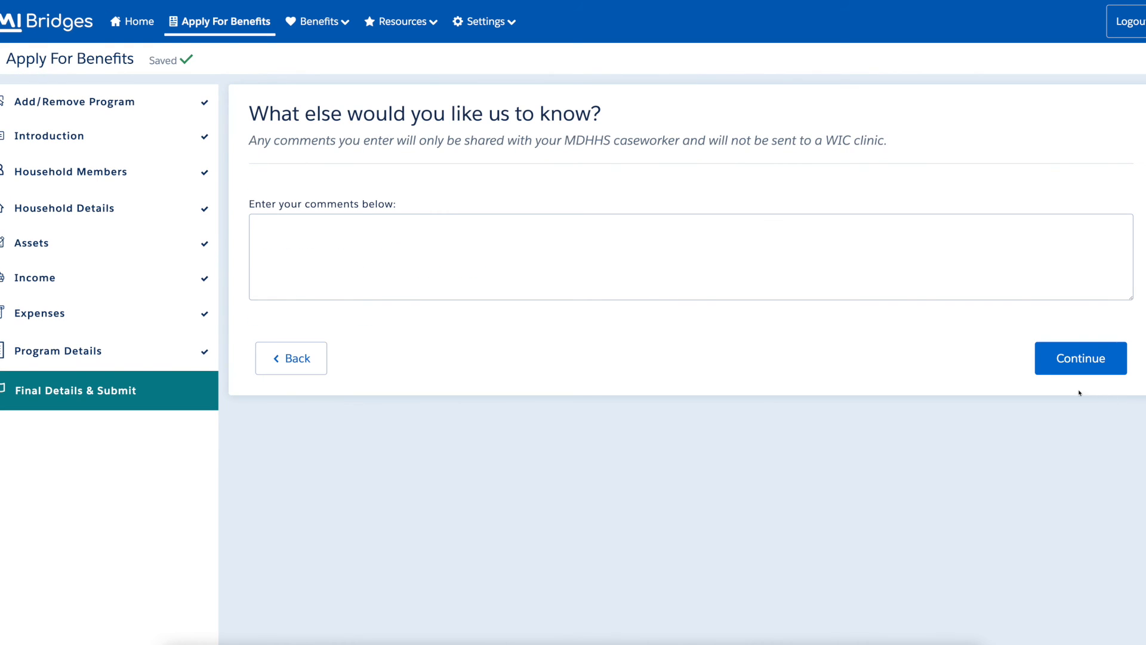
Leave the caseworker comment 'This is a generic comment.' and continue to signing.
left_click(834, 284)
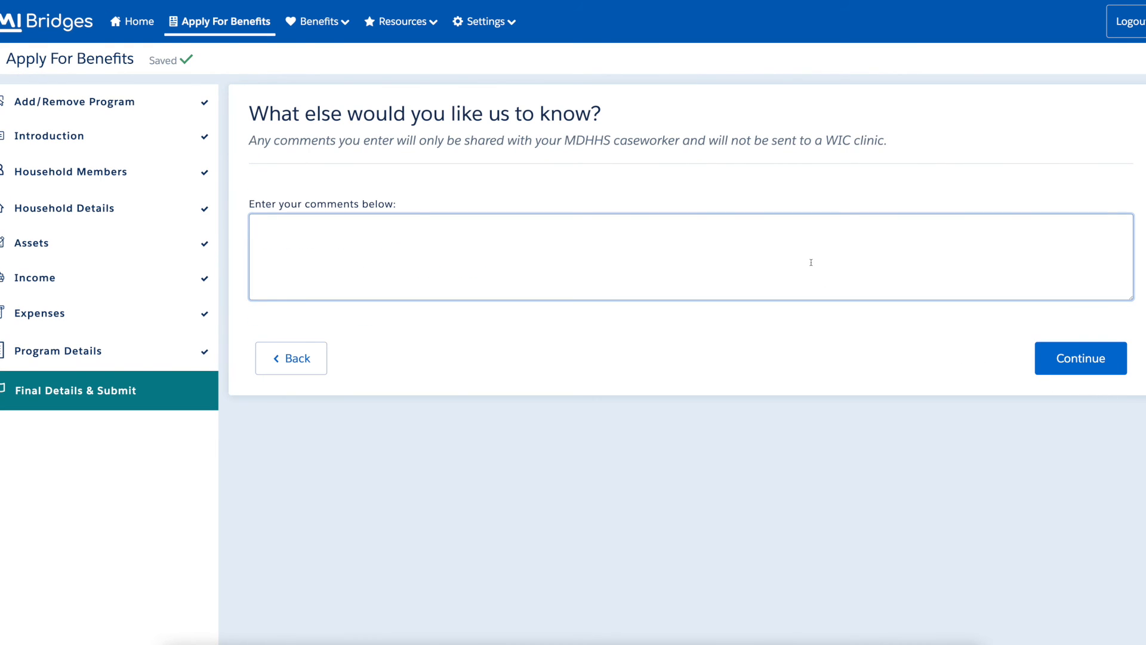
type("This is a generic comment.")
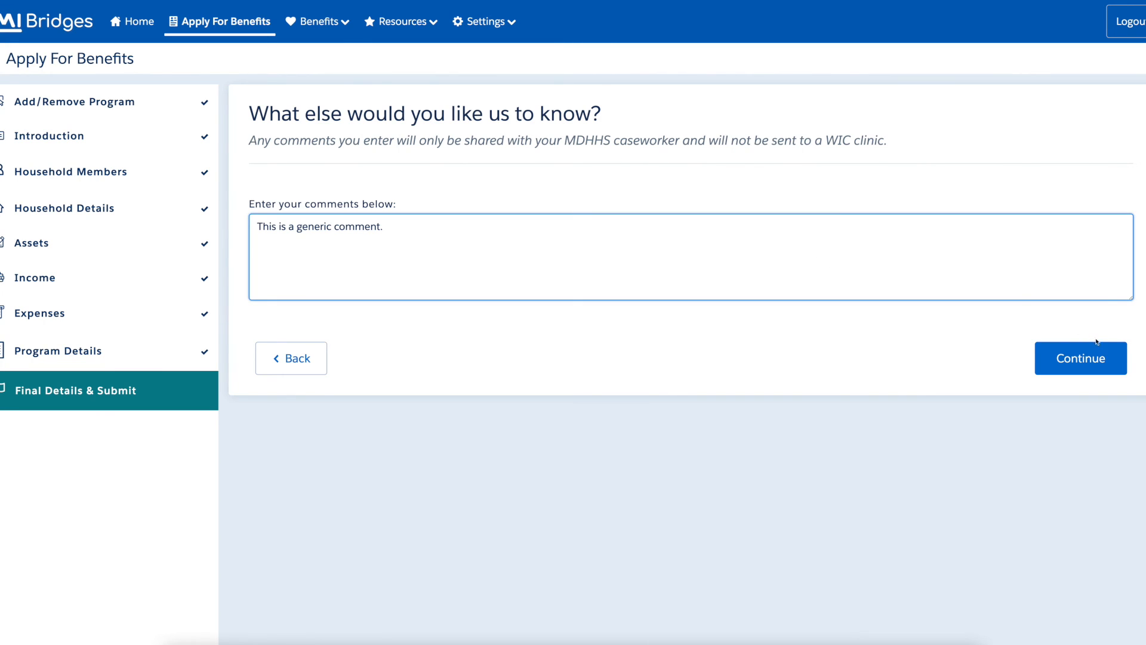
left_click(1123, 370)
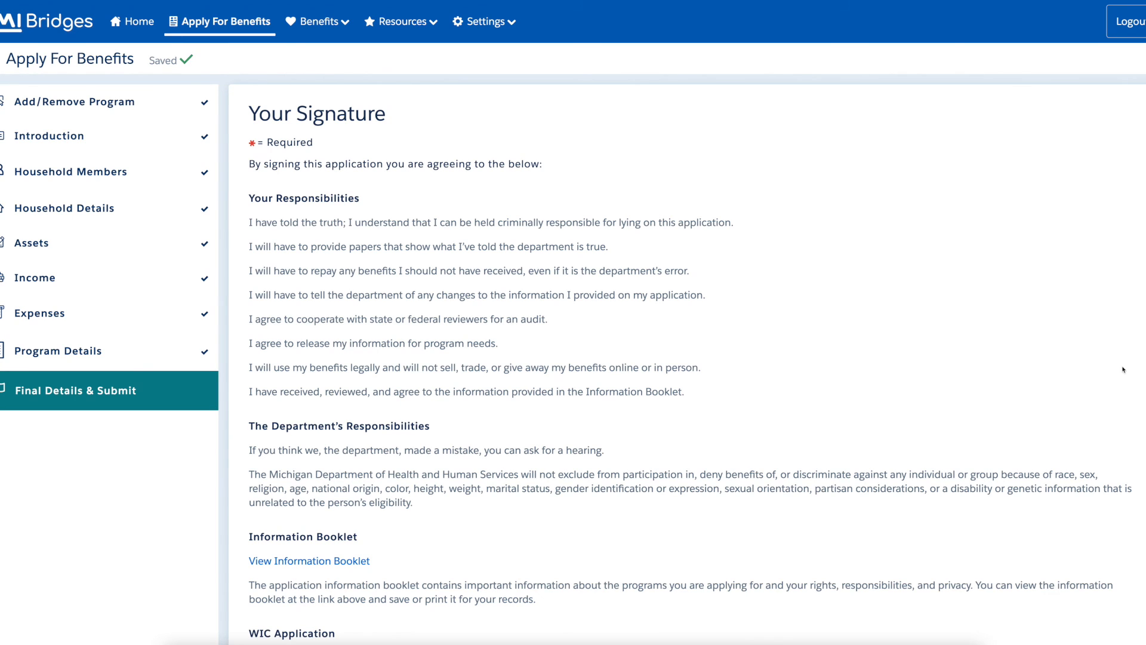
Keep Navigator as None, sign with the applicant's name, and submit the application.
scroll(1123, 370, "down", 2)
scroll(1123, 370, "down", 6)
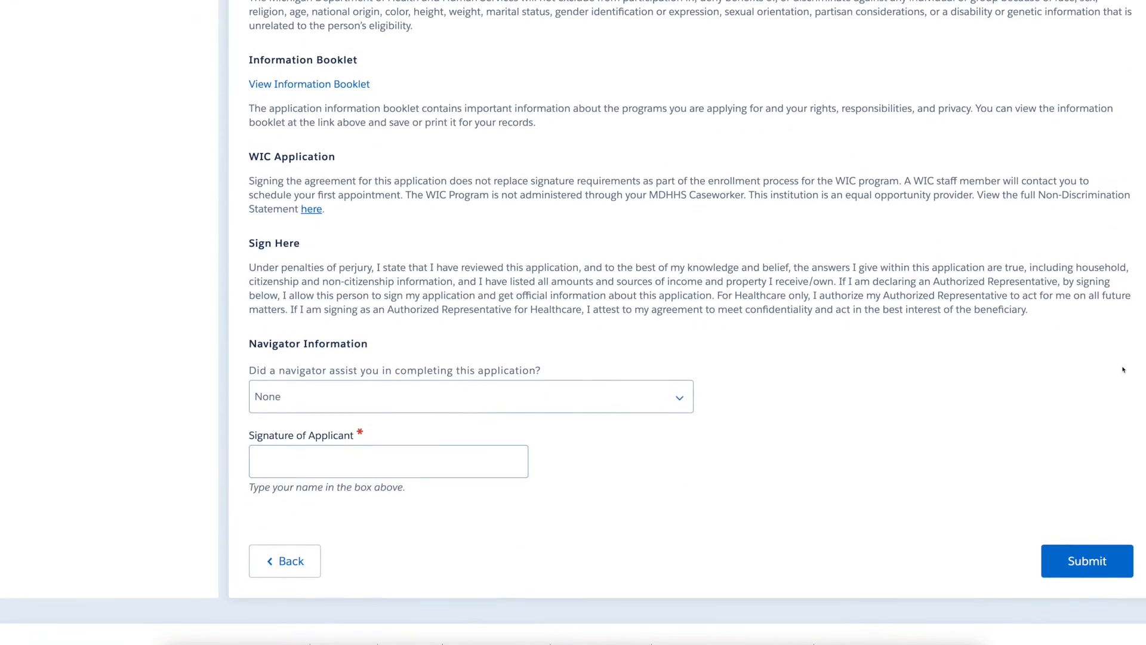
scroll(1123, 369, "down", 2)
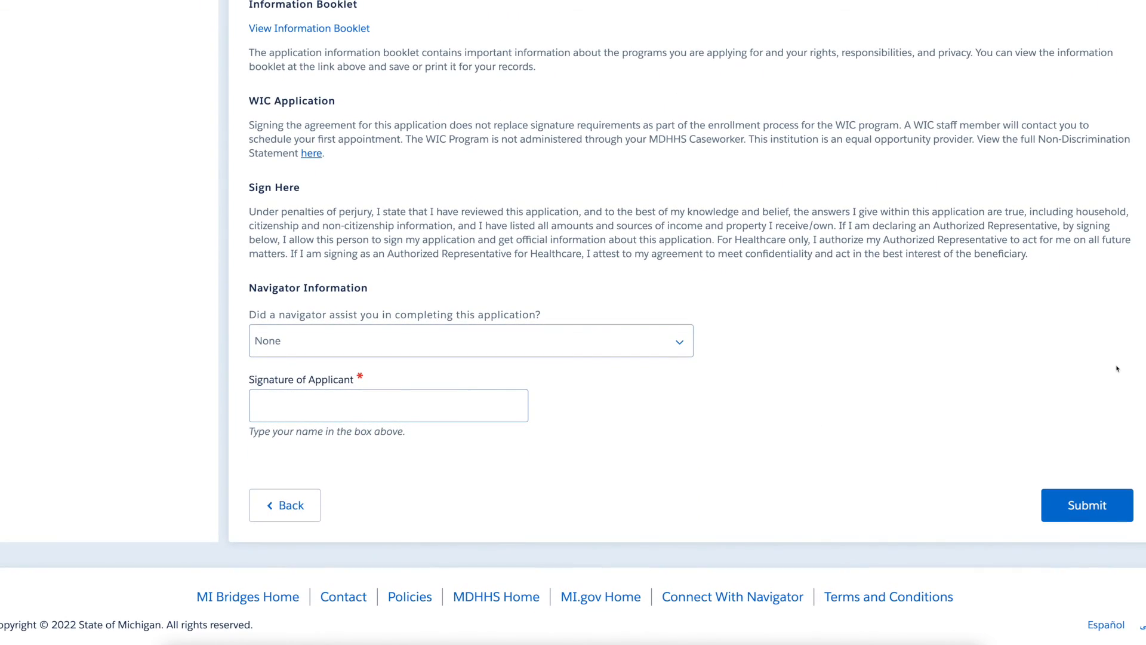
left_click(621, 347)
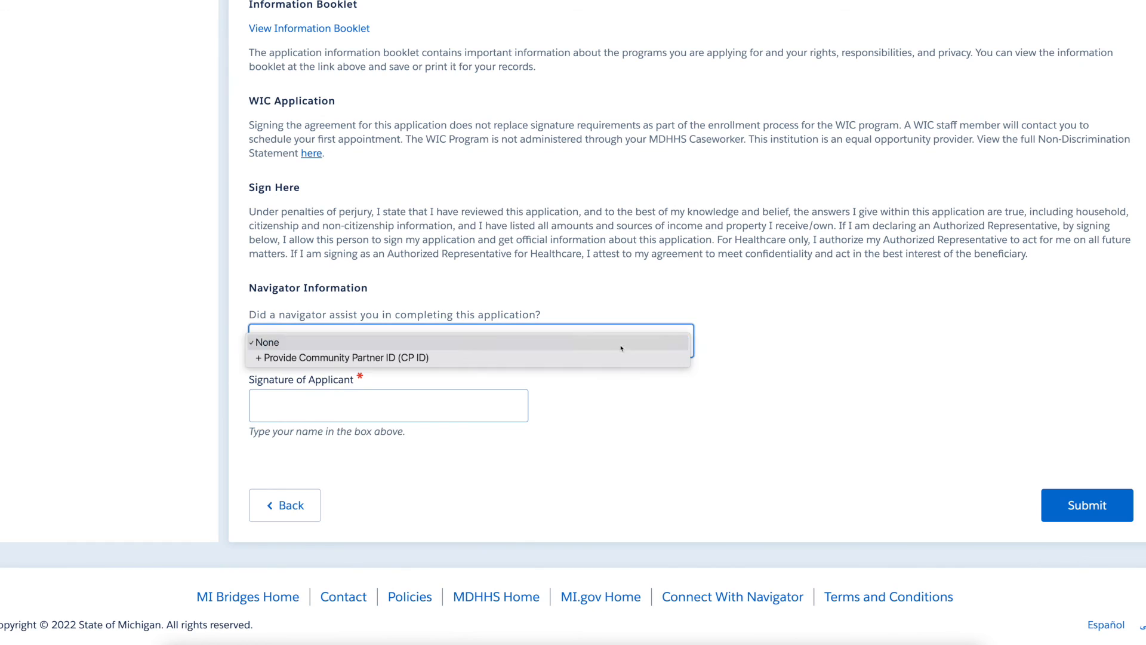
left_click(621, 343)
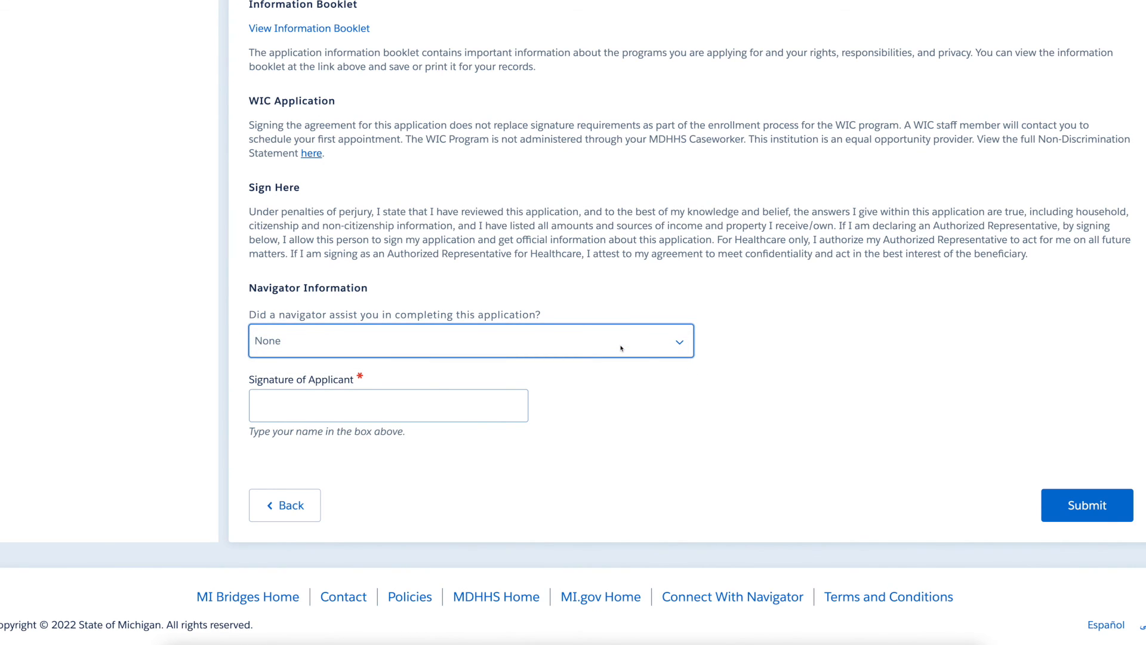
left_click(491, 406)
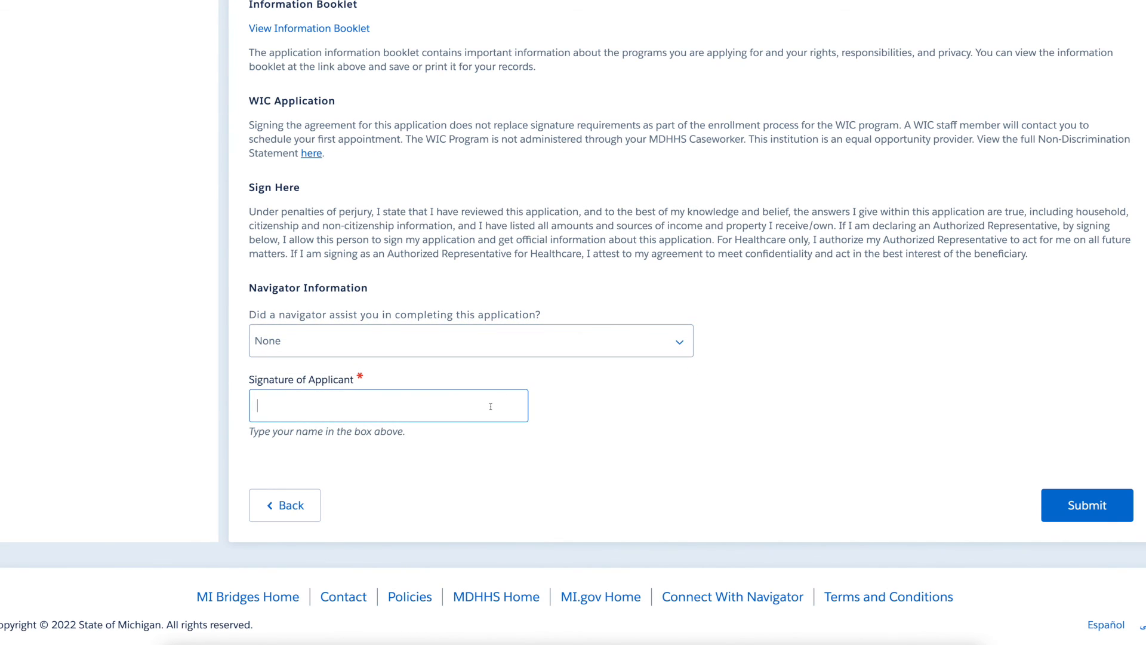
type("Generic")
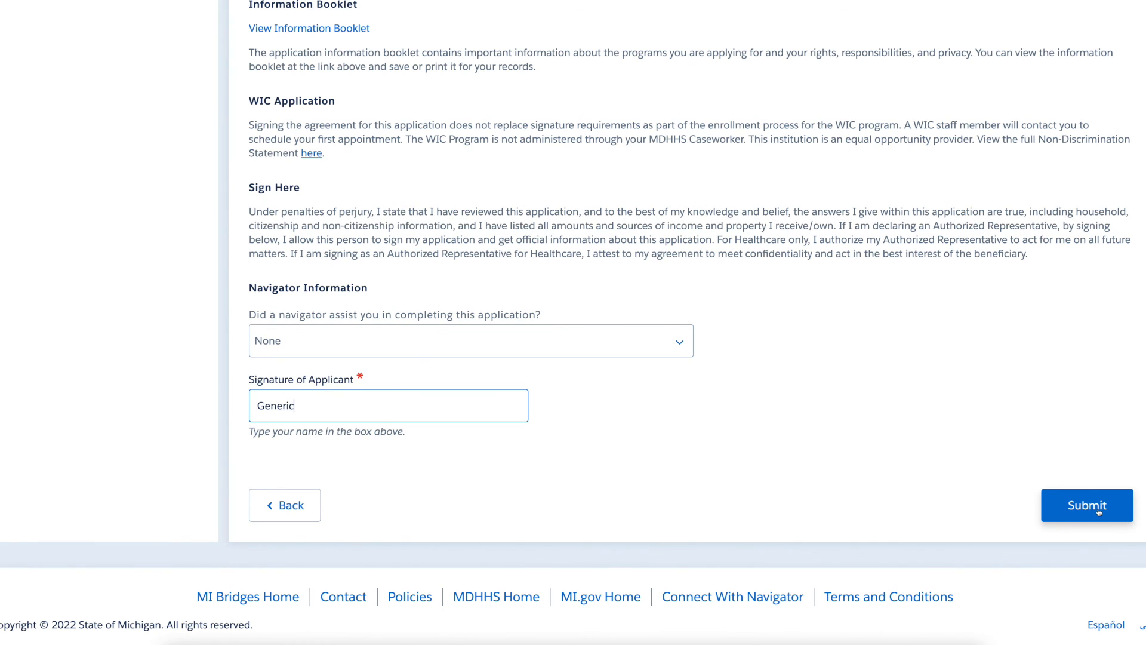
left_click(1133, 519)
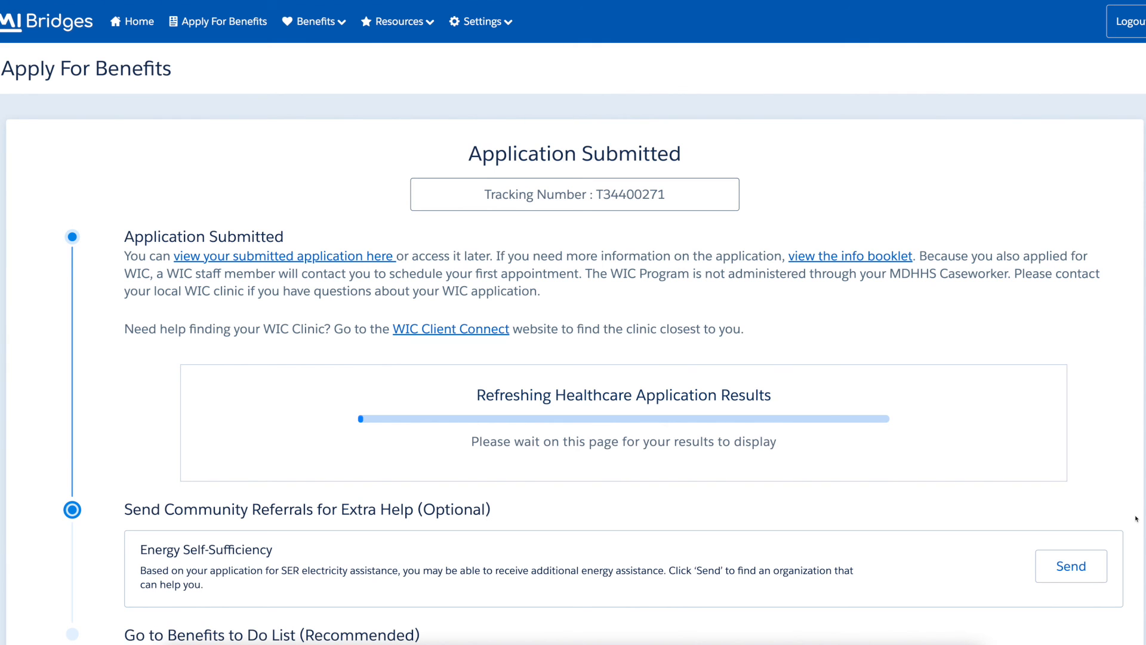
Scroll down the Application Submitted page to view the tracking number and healthcare results.
scroll(1136, 518, "down", 2)
scroll(1137, 518, "down", 2)
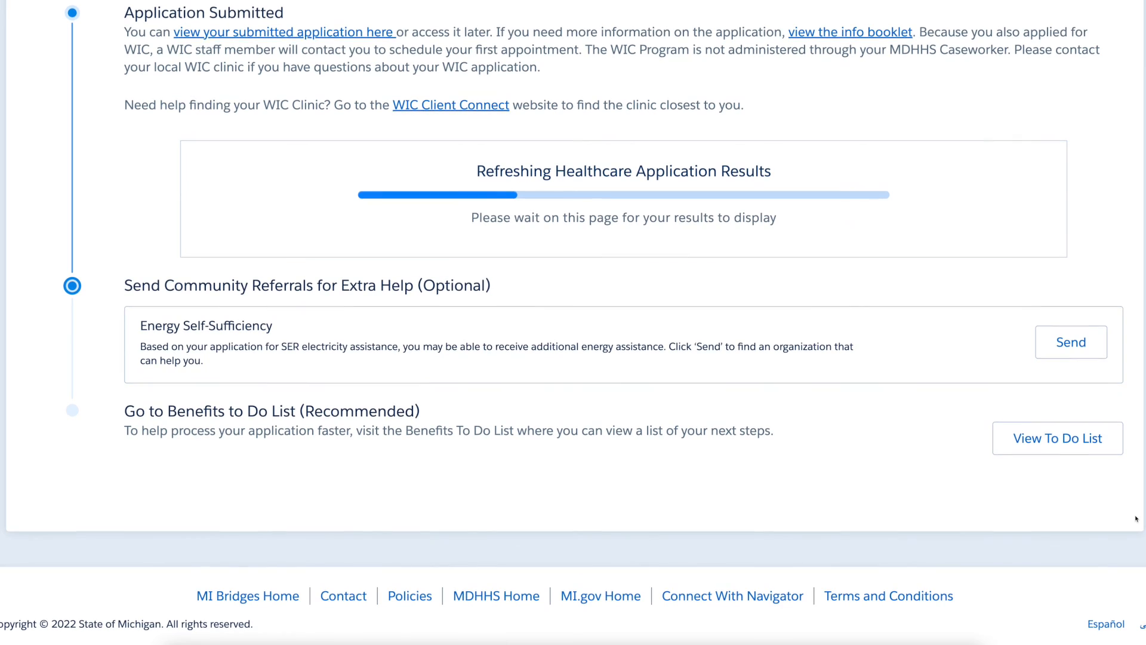